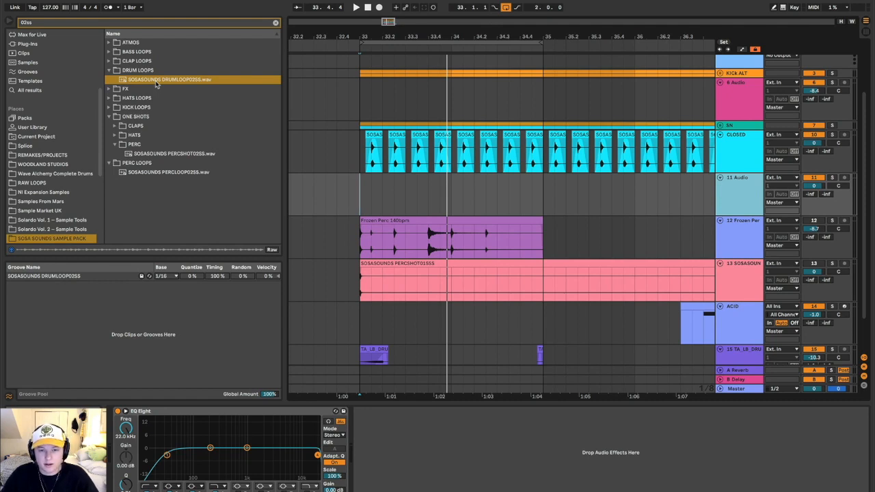
Place SOSASOUNDS DRUMLOOP02SS.wav on empty audio track 11 at bar 33 and trim it to end at bar 35
drag(156, 84, 360, 192)
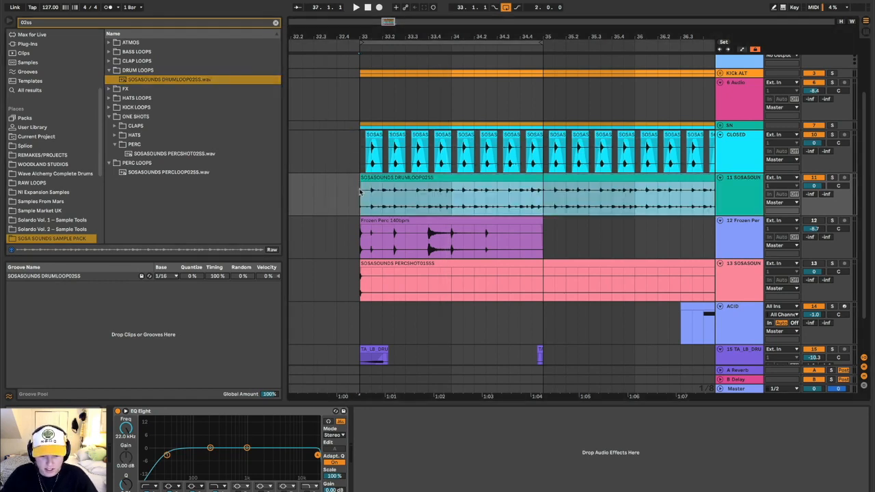
click(543, 199)
key(ctrl+e)
click(567, 179)
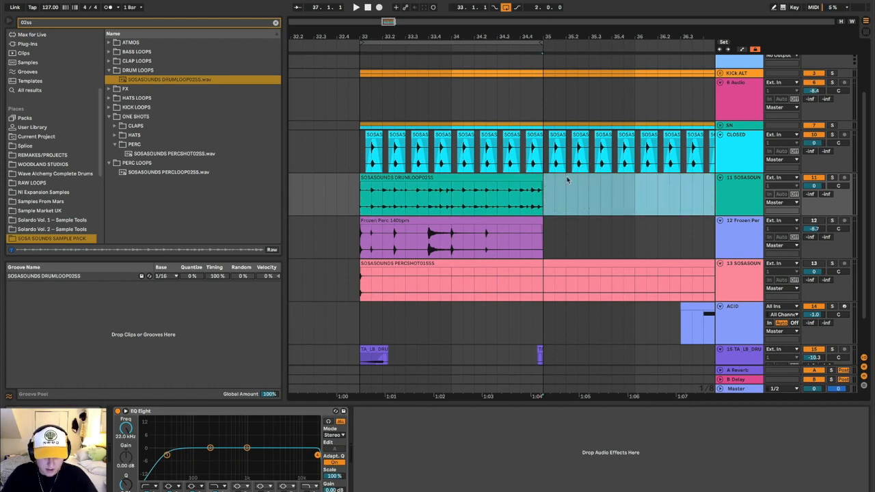
key(Delete)
Solo the drum loop track and audition the trimmed loop from bar 33
click(362, 199)
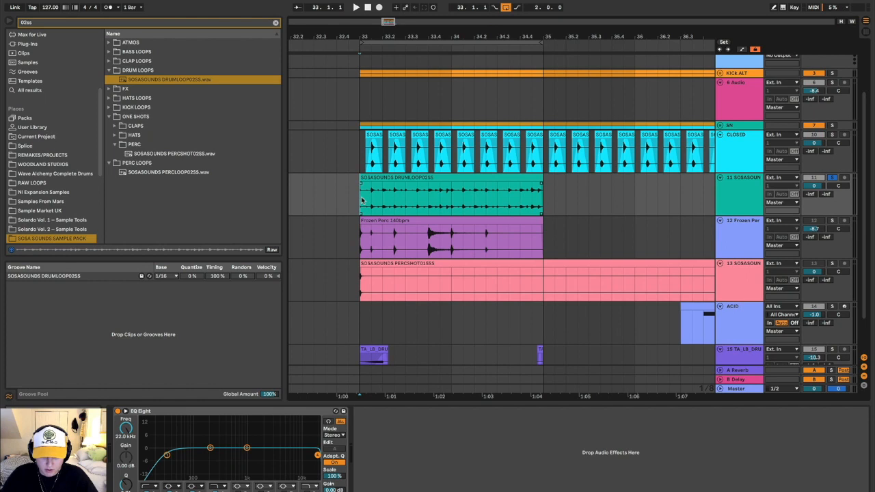
key(space)
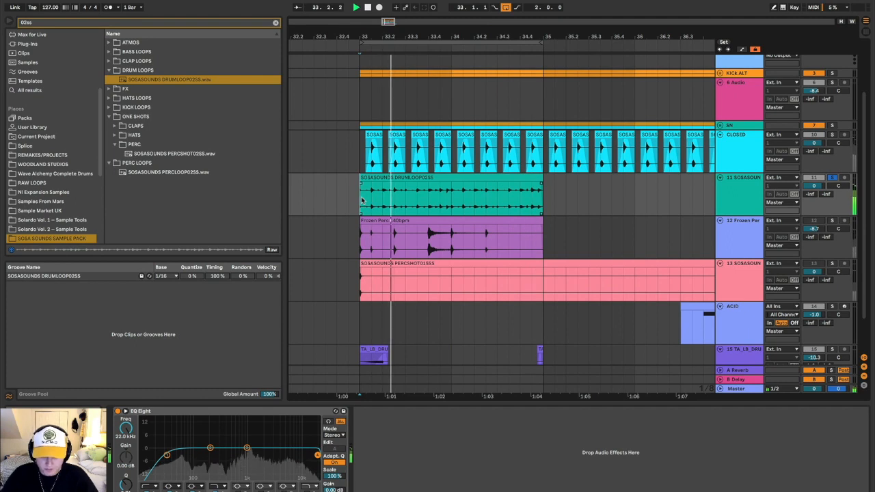
key(space)
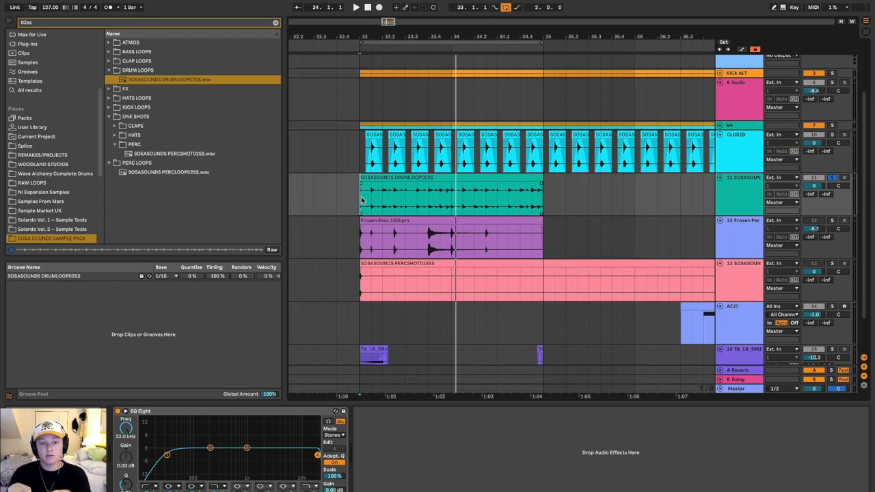
Extract the groove from the trimmed SOSASOUNDS DRUMLOOP02SS clip into the Groove Pool
click(373, 184)
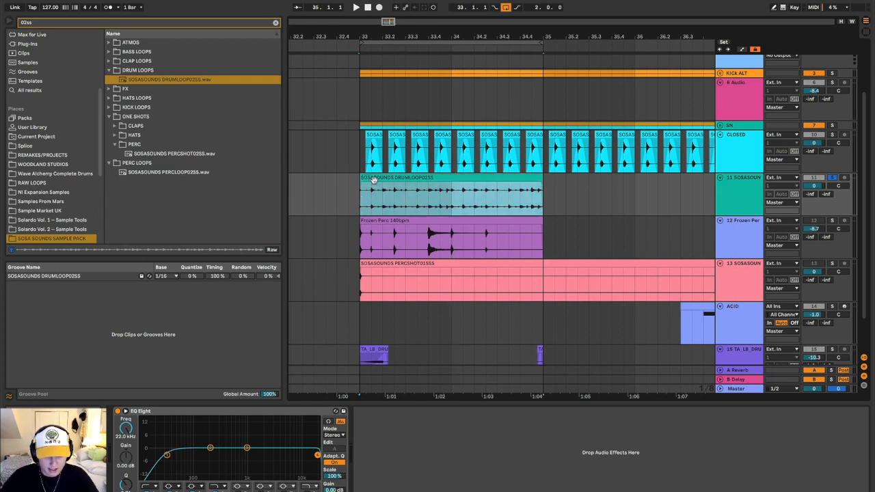
right_click(370, 178)
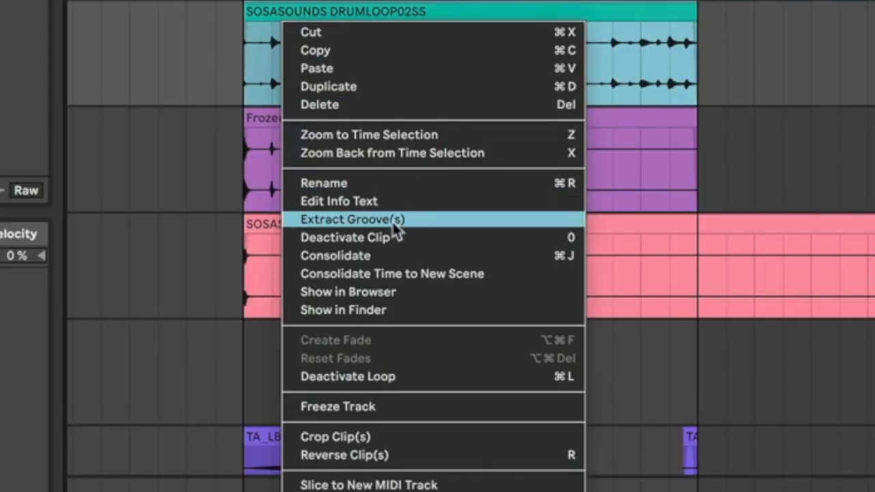
click(393, 221)
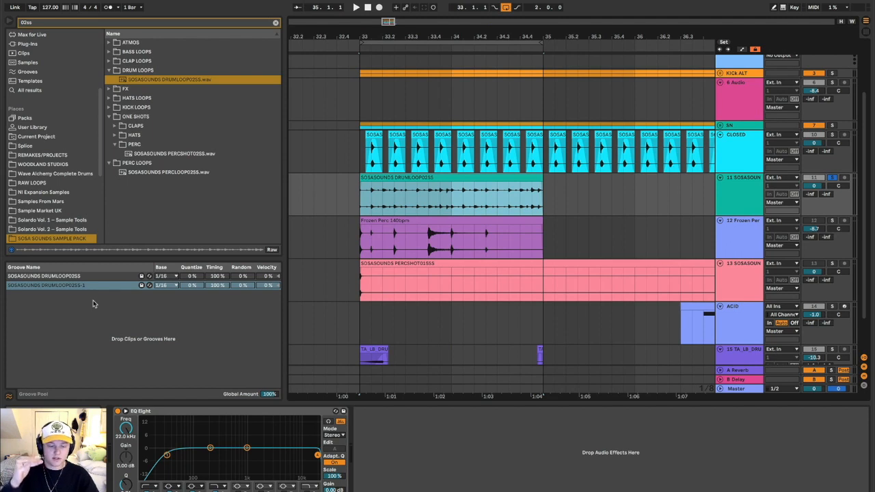
Add a Simpler MIDI track below the drum loop, place the extracted groove there as a clip at bar 33, and lengthen all its notes
click(734, 204)
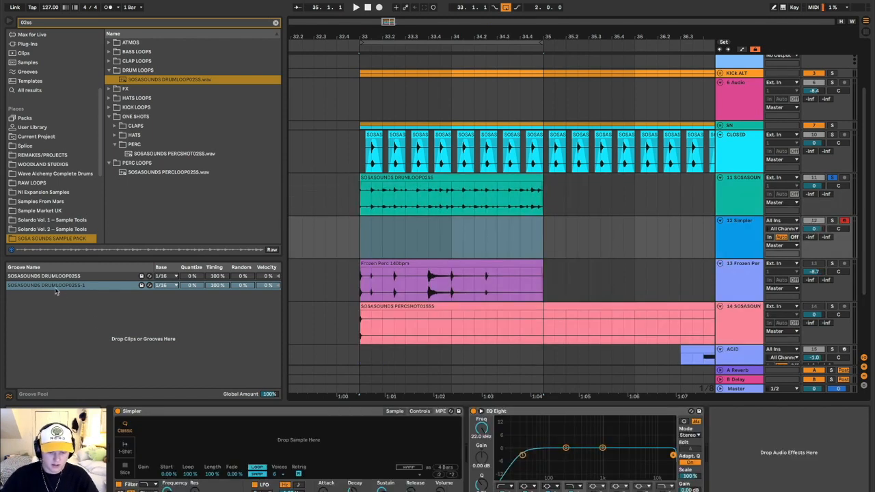
drag(56, 288, 360, 252)
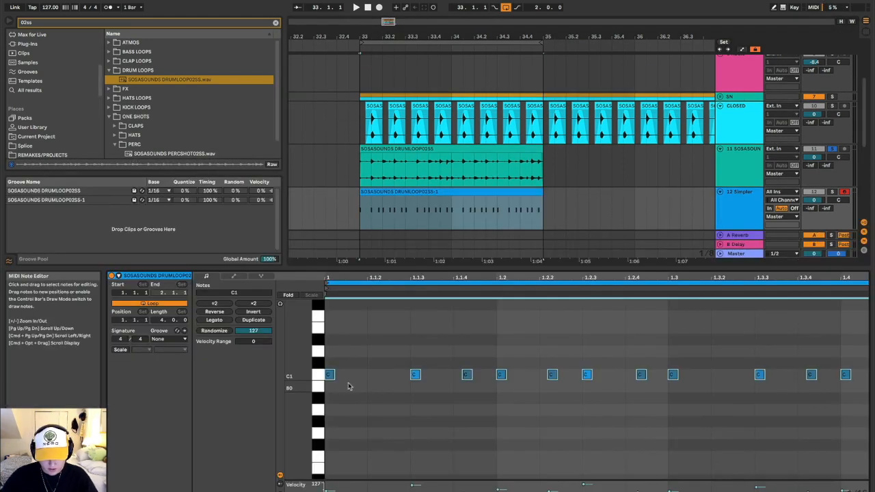
drag(332, 374, 358, 375)
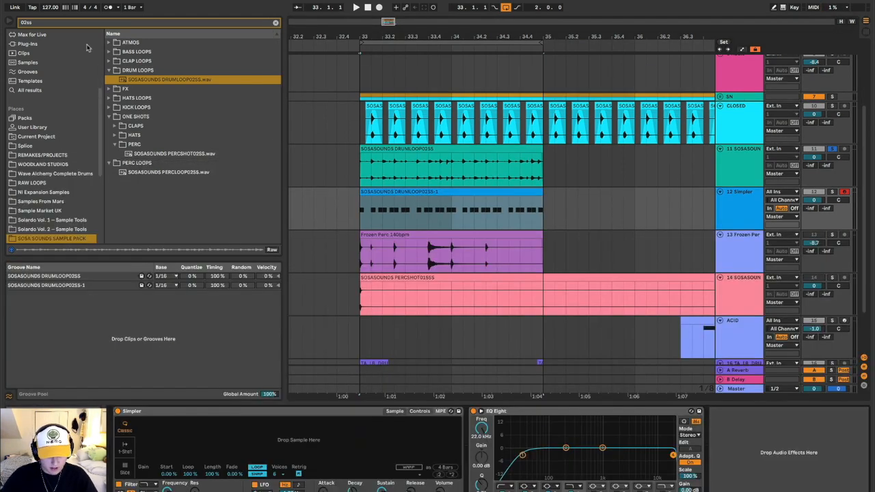
Search the sample pack for "closed", preview the hats, and load Bass_ClosedHat05.wav into Simpler
click(78, 24)
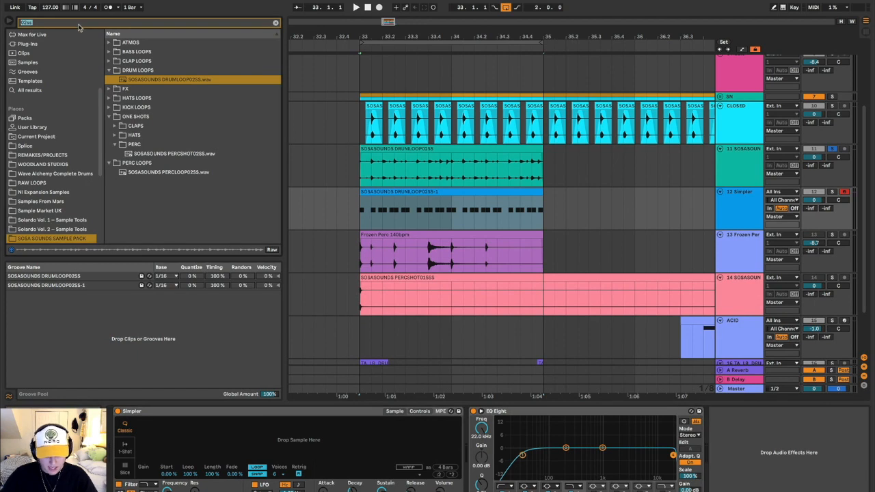
text(closed)
click(189, 100)
click(168, 109)
click(163, 118)
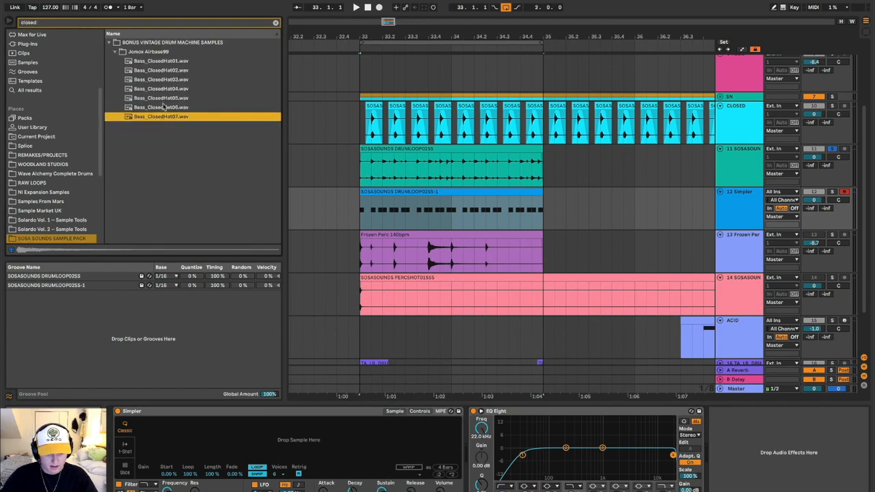
click(161, 100)
drag(162, 99, 220, 441)
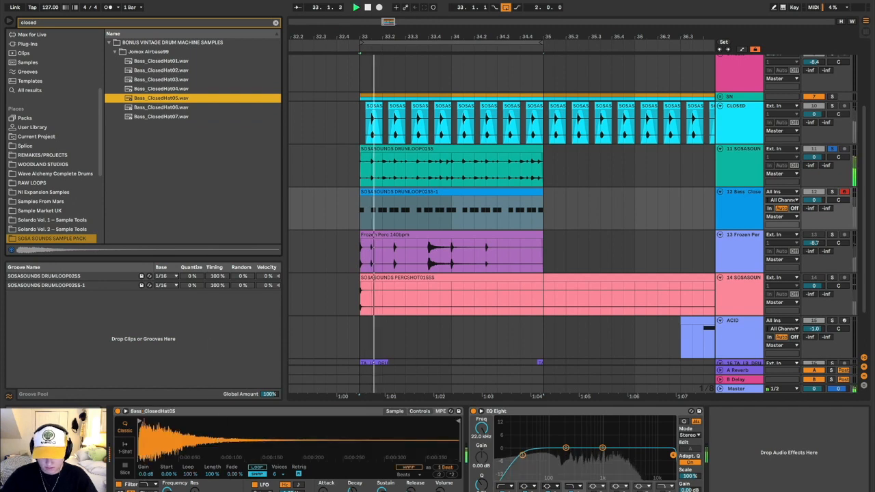
Set the hat track's EQ Eight low cut to 1.02 kHz and enable Warp in Simpler, auditioning the track soloed
drag(521, 455, 603, 458)
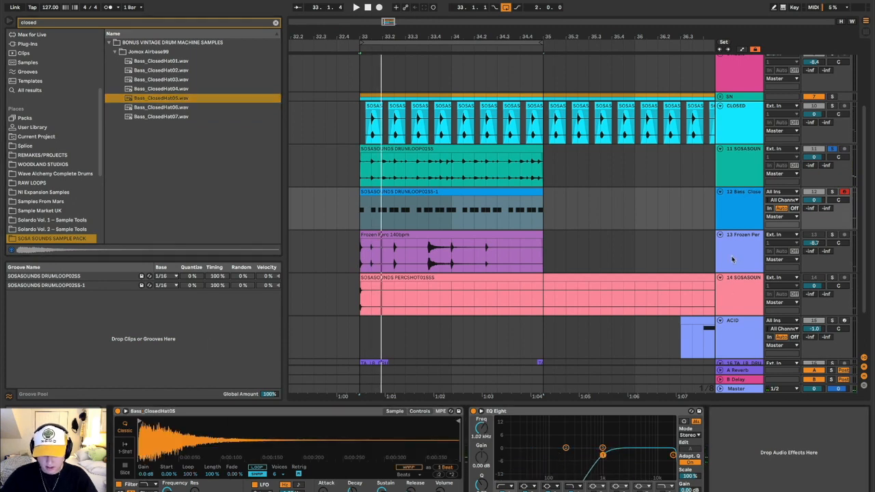
click(743, 211)
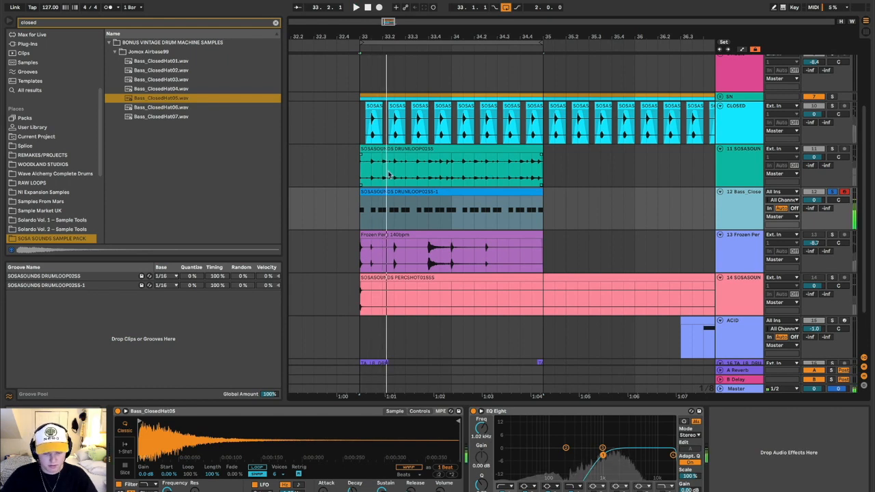
double_click(368, 195)
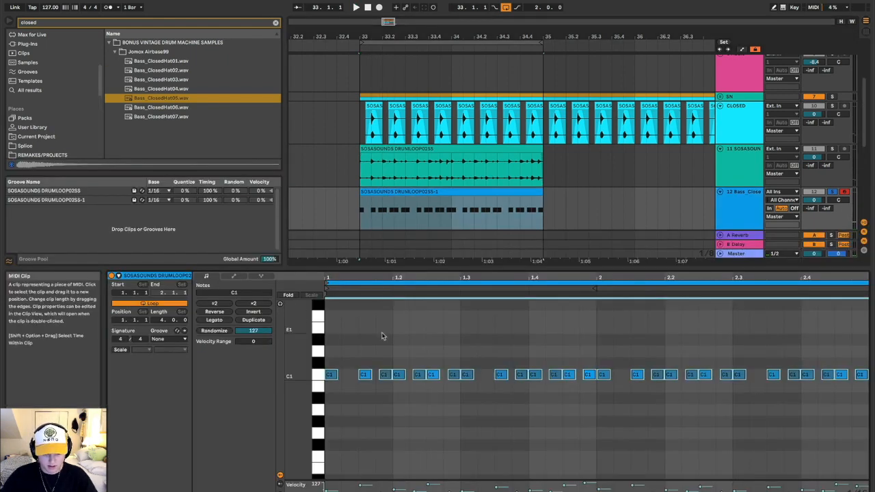
scroll(381, 335, down, 3)
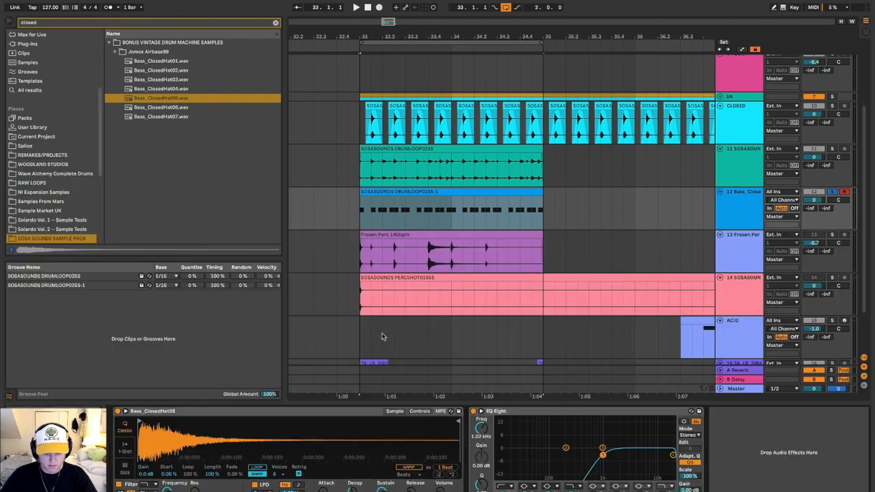
click(408, 466)
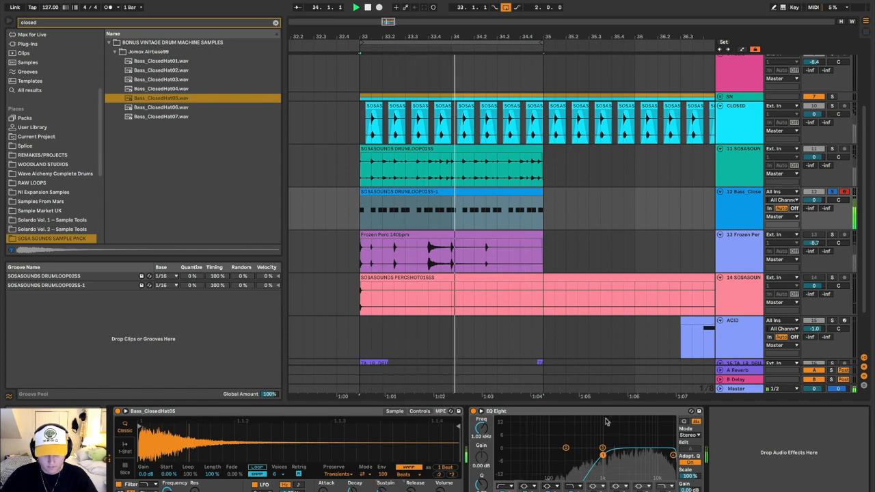
click(743, 217)
key(ctrl+shift+t)
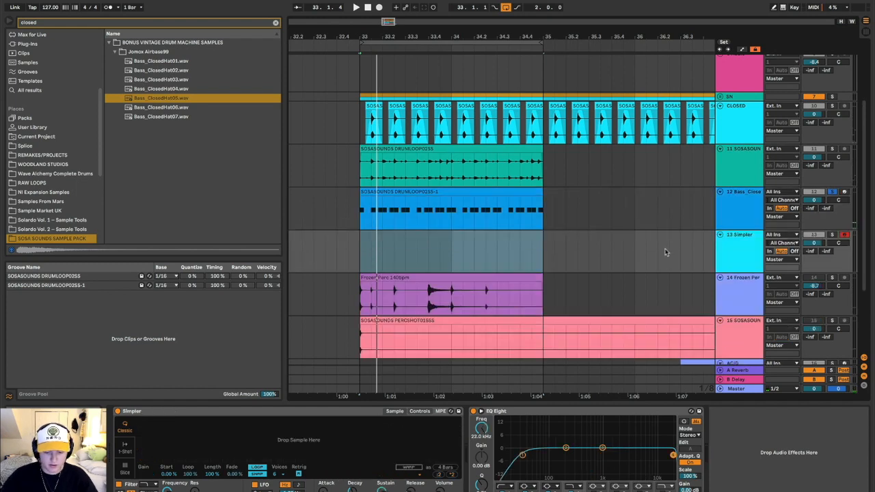
key(ctrl+z)
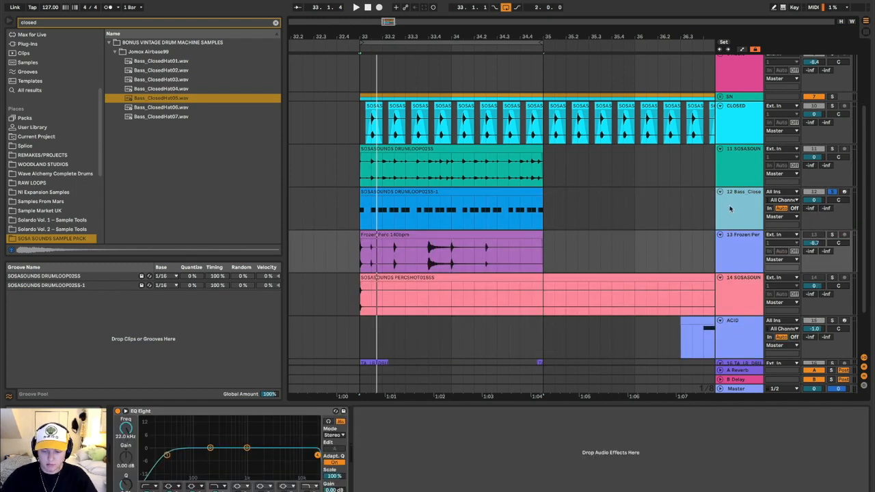
Duplicate the closed-hat track, fill the copy's clip with a continuous run of notes, and solo it at a volume of -7.0
key(ctrl+d)
click(383, 233)
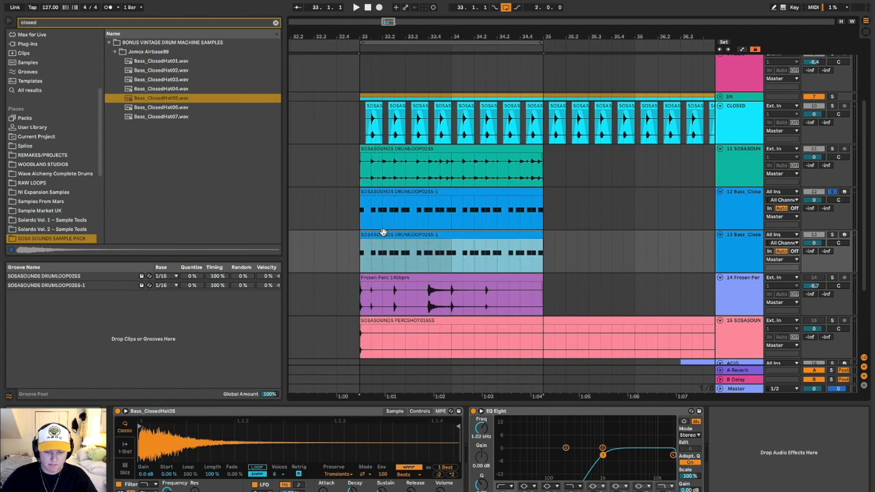
double_click(382, 233)
click(335, 306)
drag(341, 307, 441, 307)
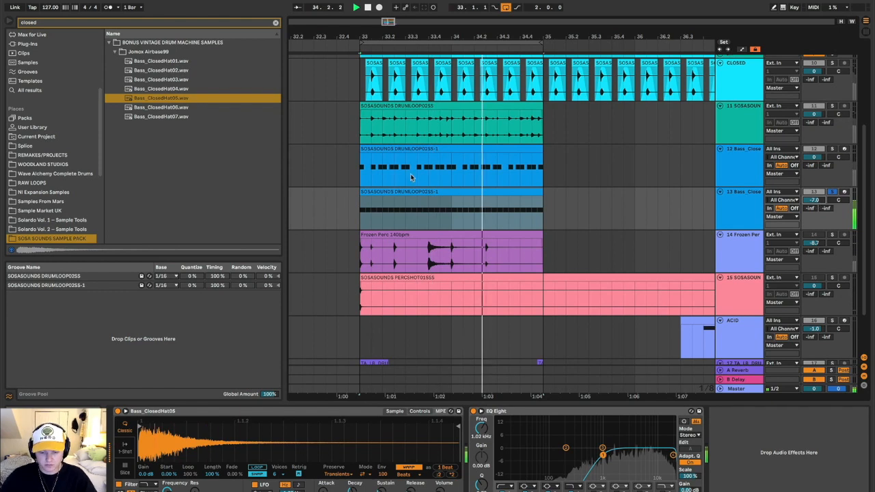
Stop playback and move the continuous closed-hat track above the groove-patterned hat track
click(360, 177)
key(space)
key(z)
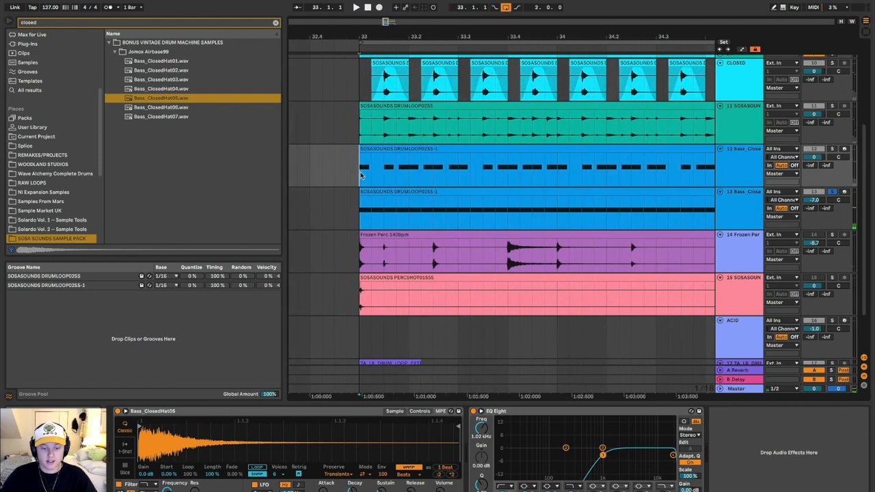
key(x)
click(735, 198)
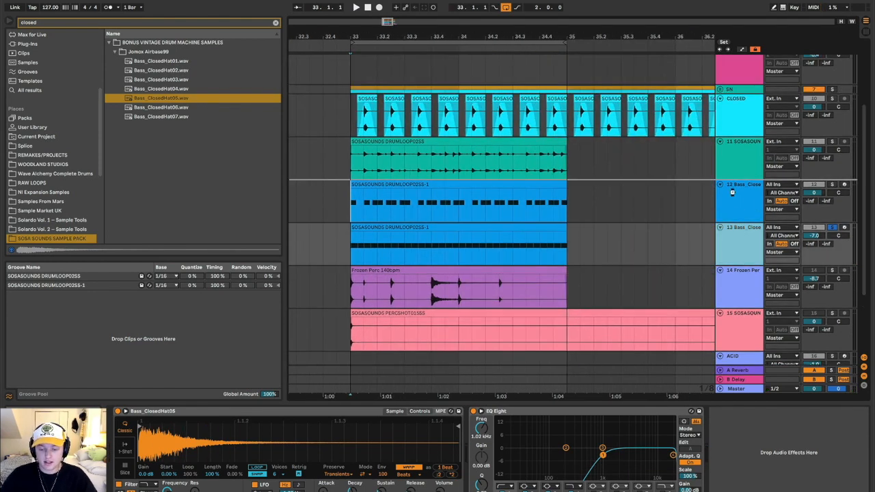
drag(734, 198, 491, 241)
Compare the timing at the start of the drum loop and the groove hat clip by highlighting each from bar 33 to around 33.3.3
click(373, 229)
key(z)
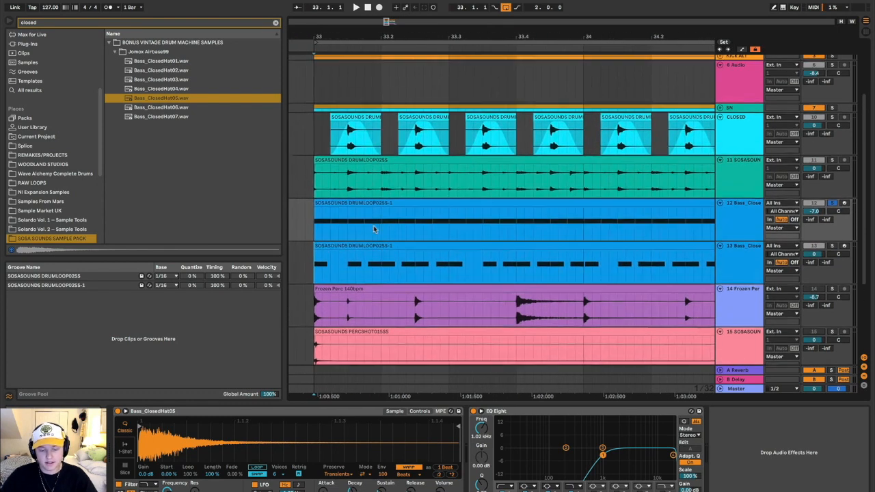
click(313, 194)
drag(314, 193, 490, 196)
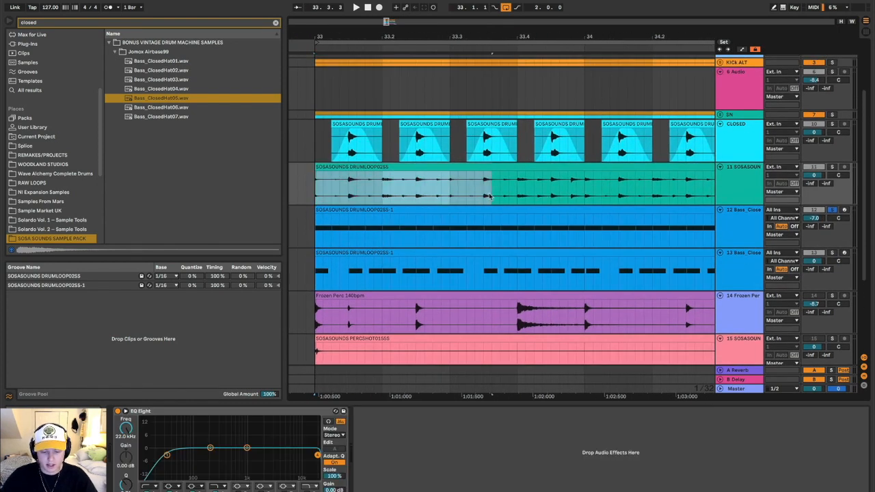
drag(317, 270, 486, 270)
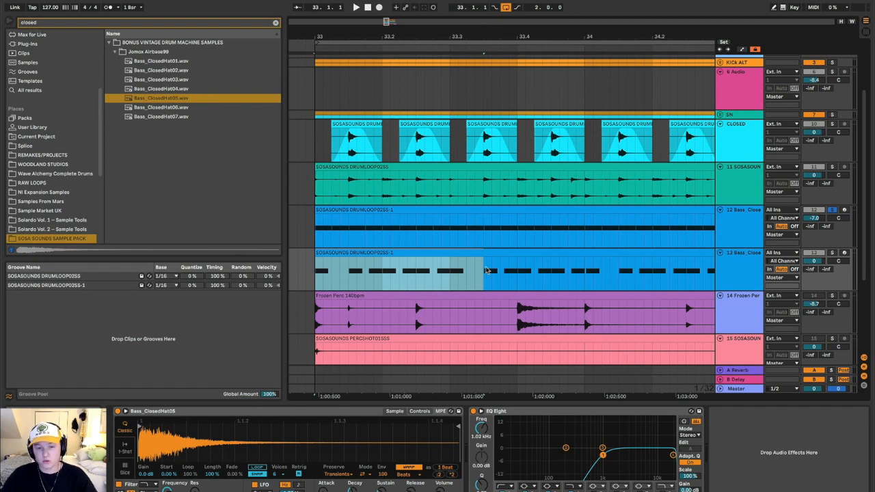
Audition the continuous closed-hat track on its own from bar 33
click(742, 217)
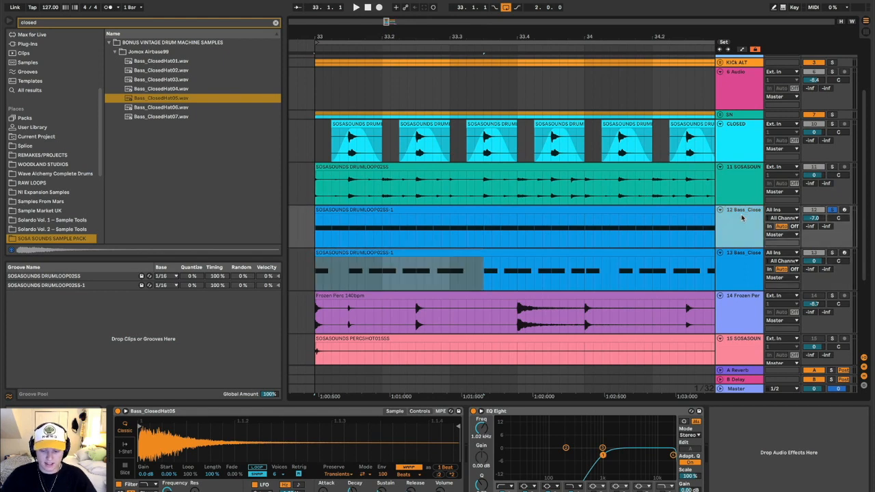
key(space)
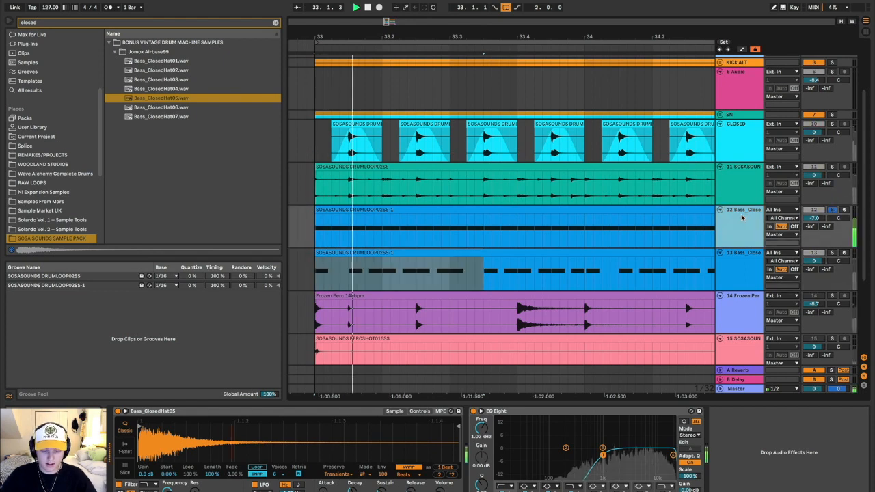
key(space)
Solo the drum loop track together with the continuous closed-hat track and play both
click(741, 194)
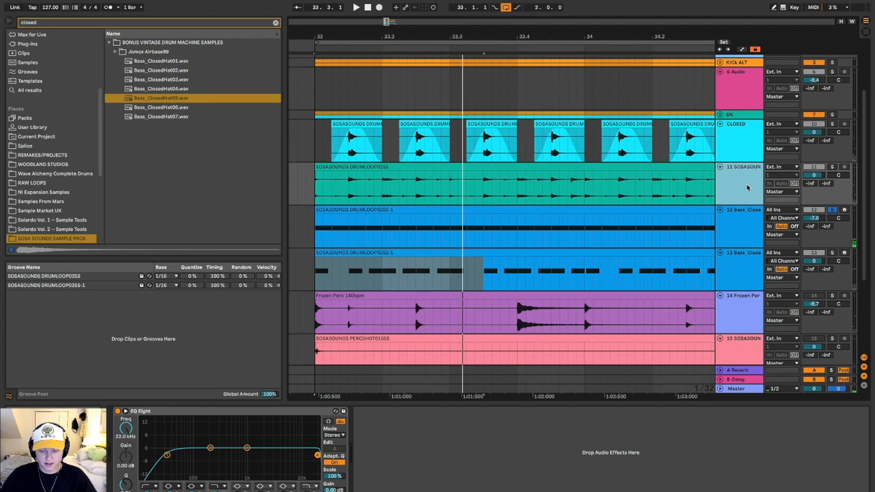
click(748, 233)
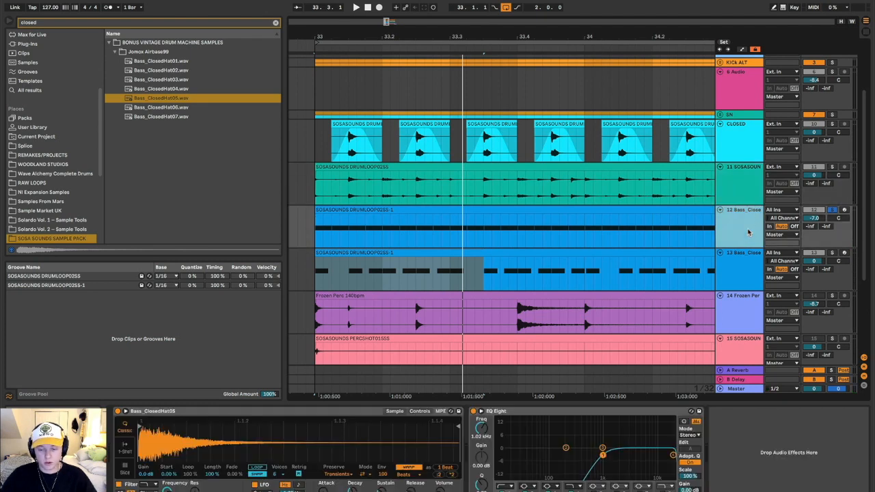
click(746, 190)
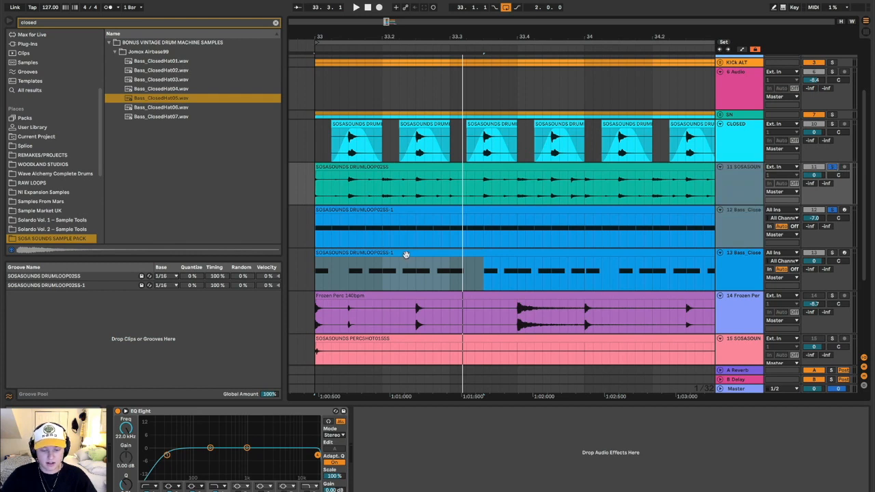
scroll(405, 254, down, 3)
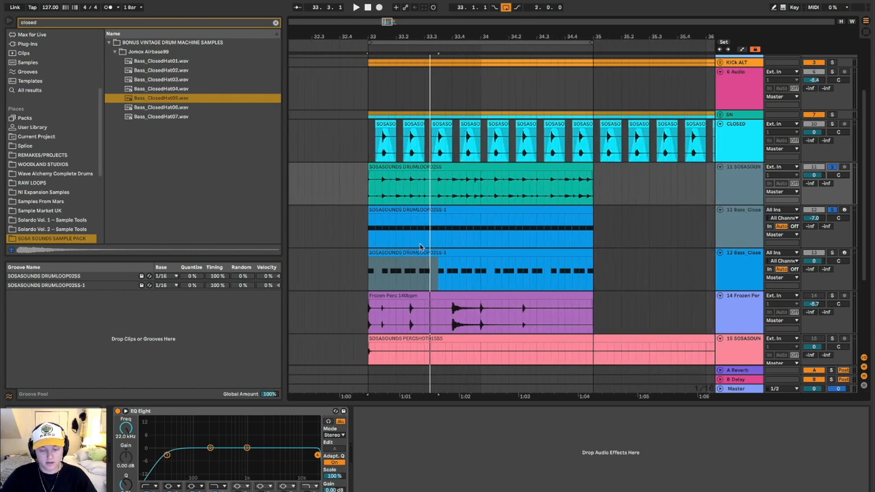
key(space)
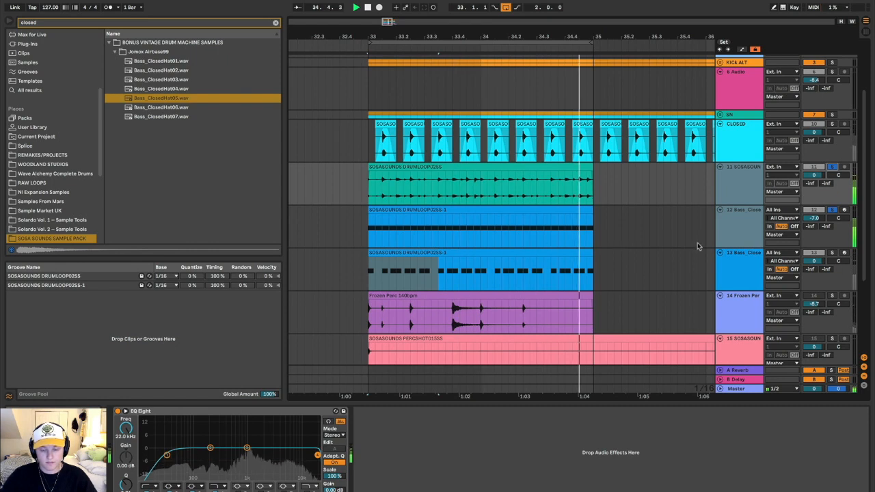
Lower the continuous closed-hat track to -14.5 dB and move the groove-patterned hat track above it, beneath the drum loop
click(744, 232)
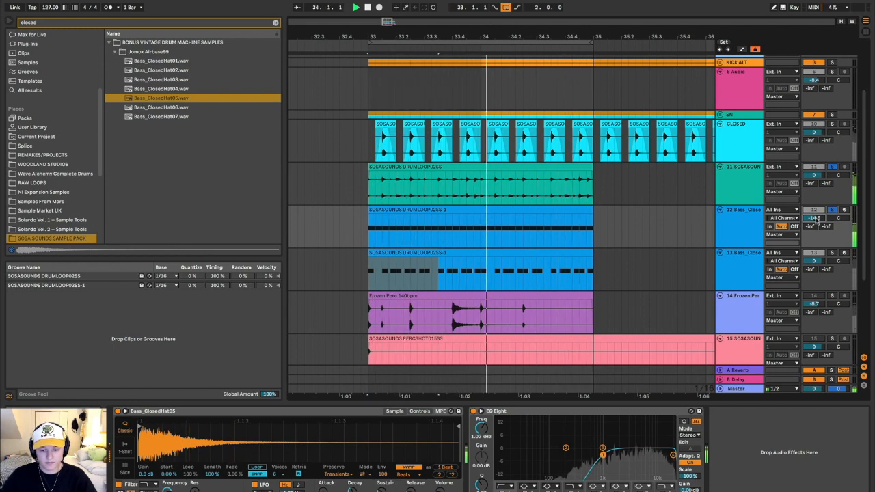
key(space)
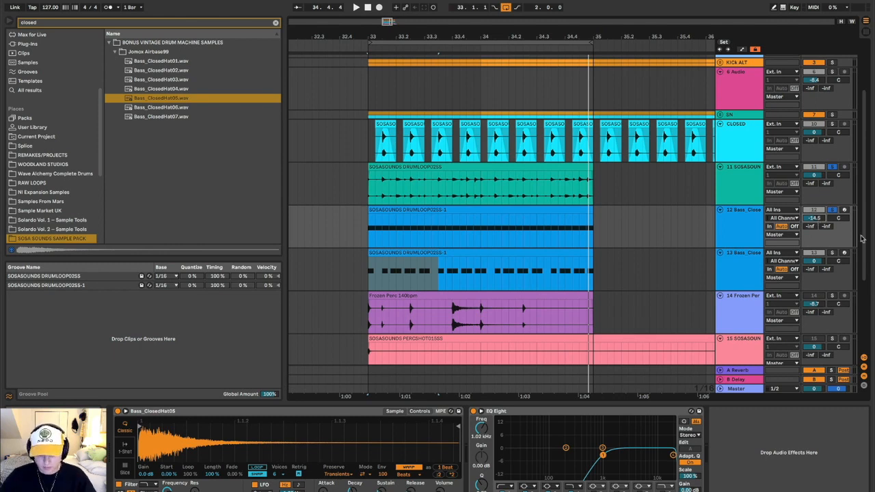
drag(728, 279, 736, 215)
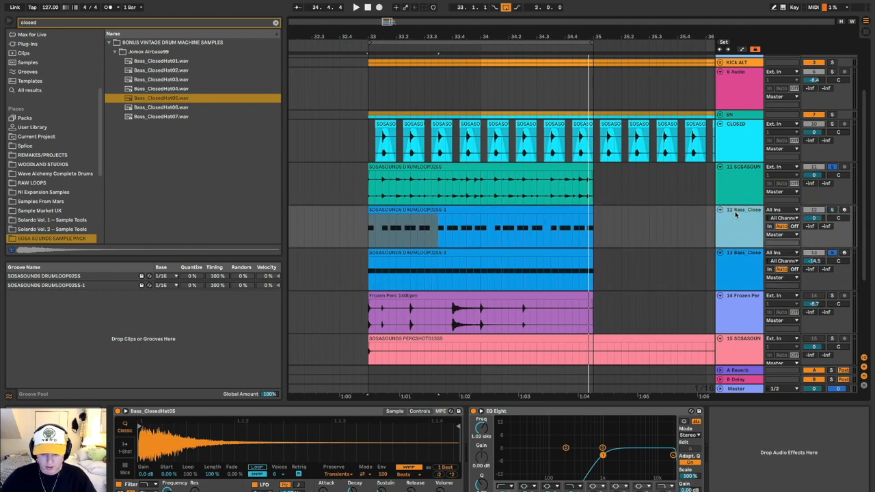
Solo the groove-patterned hat track together with the drum loop and play both
click(381, 231)
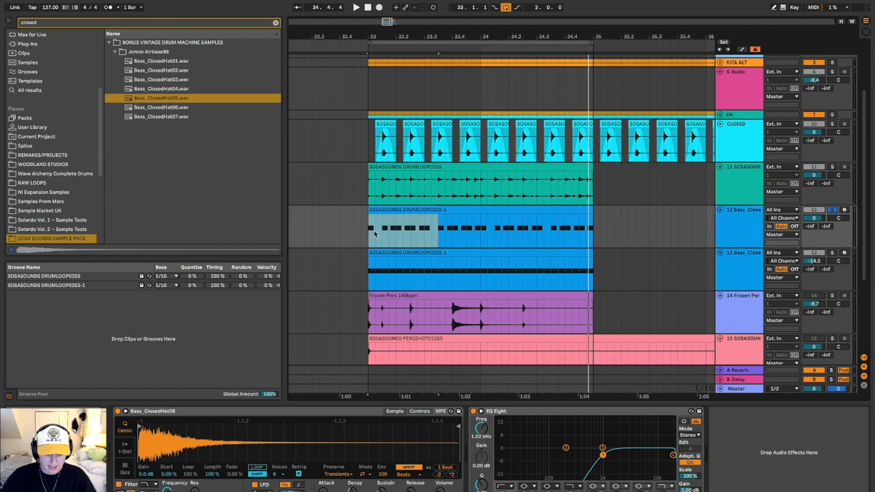
scroll(374, 234, up, 3)
scroll(375, 233, up, 2)
click(738, 186)
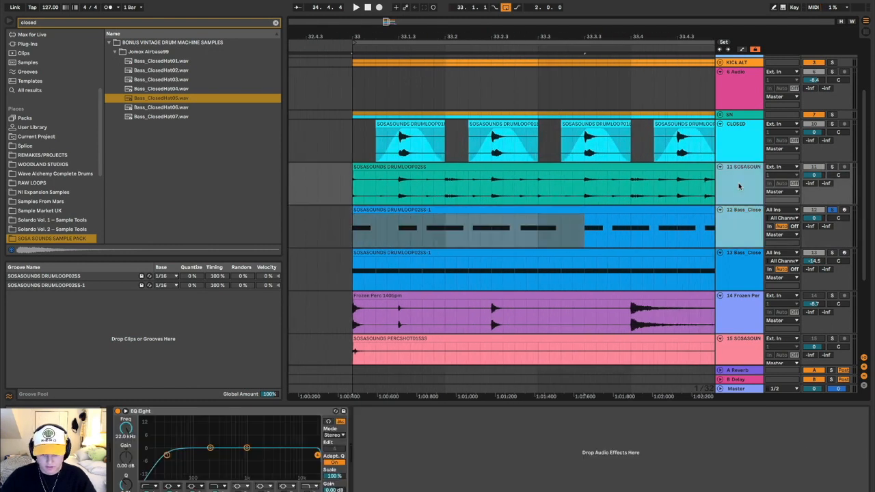
key(space)
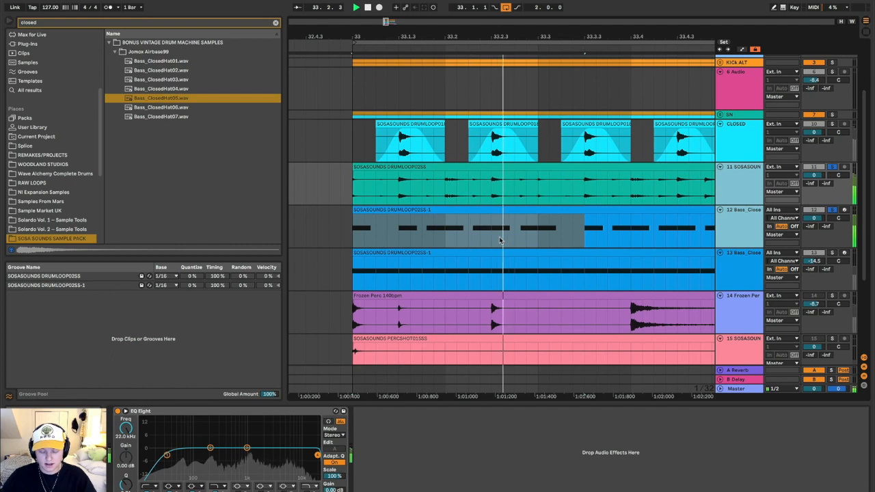
Lower the groove-patterned hat track's volume to -4.1 dB and stop playback
scroll(709, 240, down, 4)
click(738, 226)
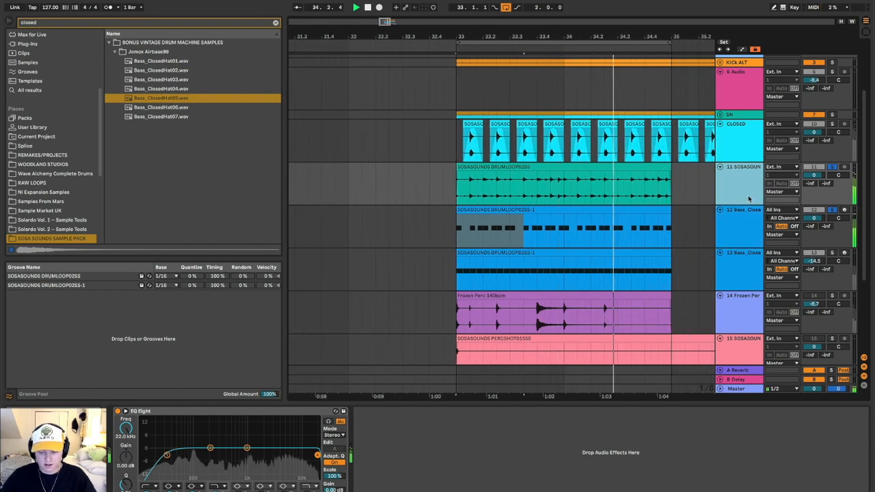
scroll(810, 219, down, 4)
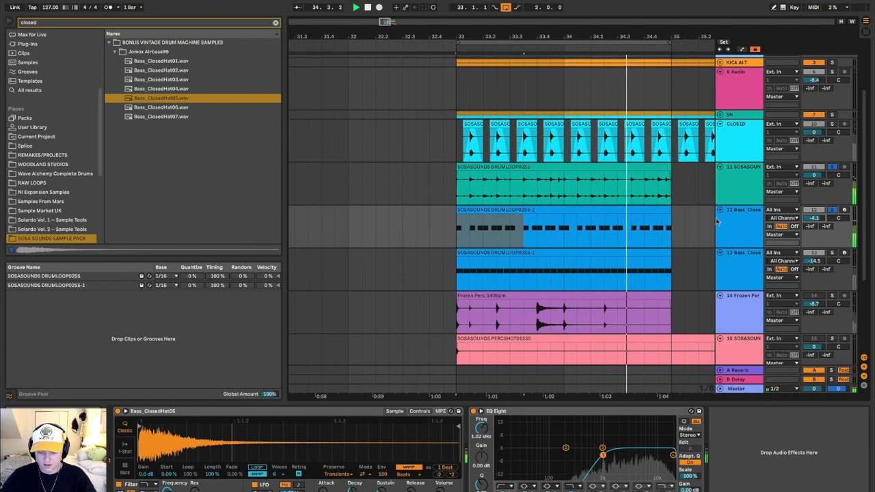
key(space)
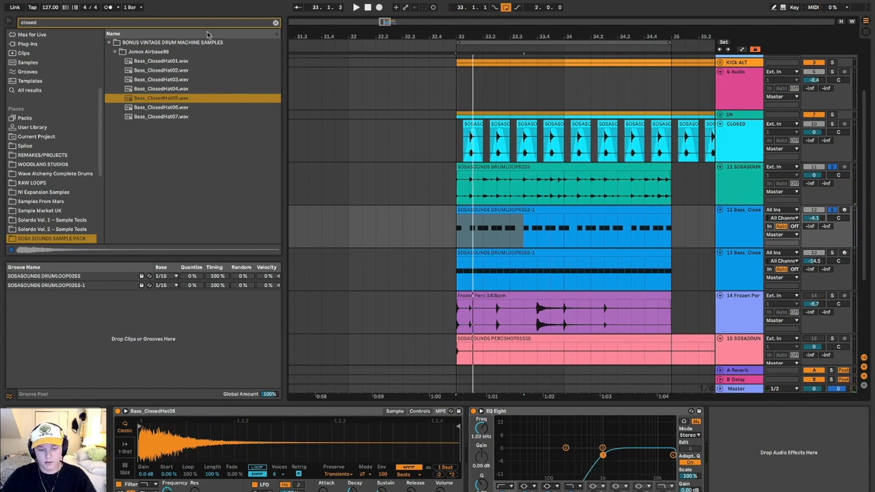
Compare the drum loop's hits with the groove hat notes by highlighting both tracks from bar 33 to 33.2
scroll(536, 242, up, 4)
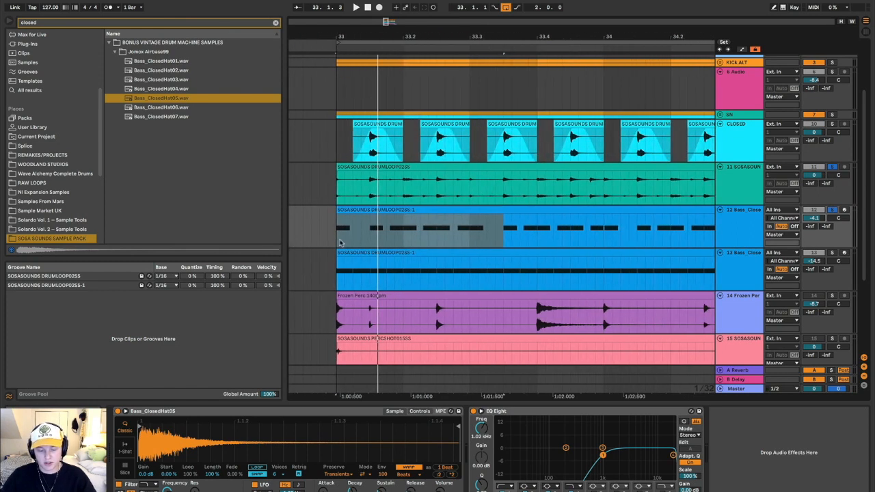
scroll(358, 234, up, 3)
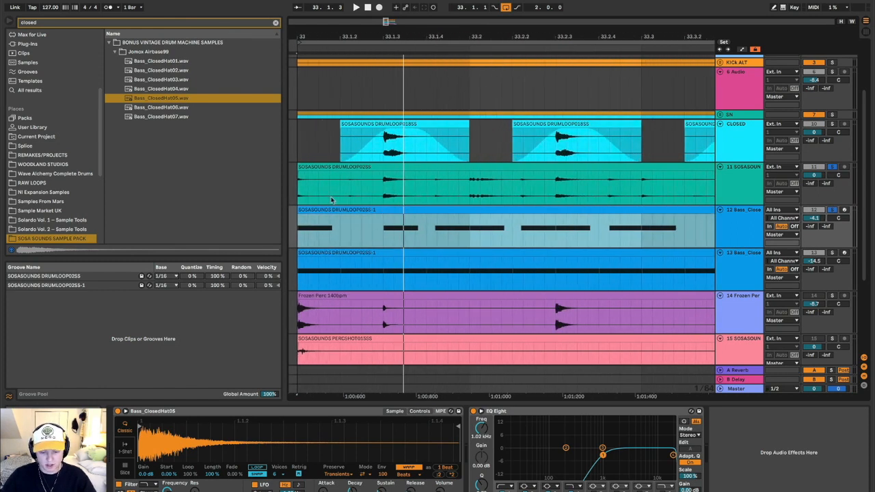
click(305, 191)
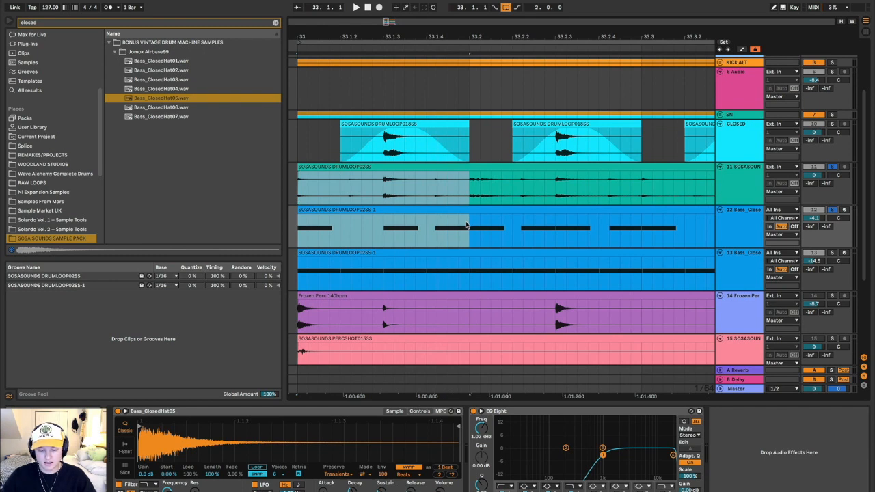
scroll(467, 225, down, 5)
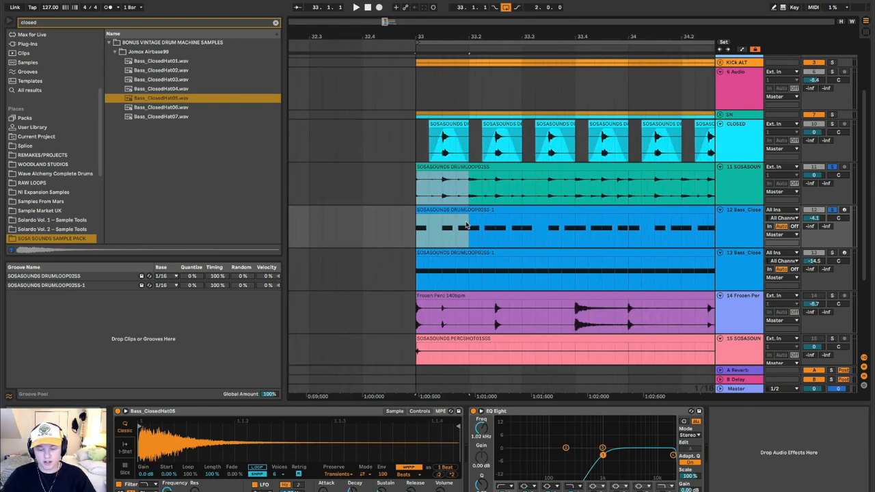
scroll(467, 225, down, 3)
Delete the continuous closed-hat track and clear the remaining solos
click(731, 262)
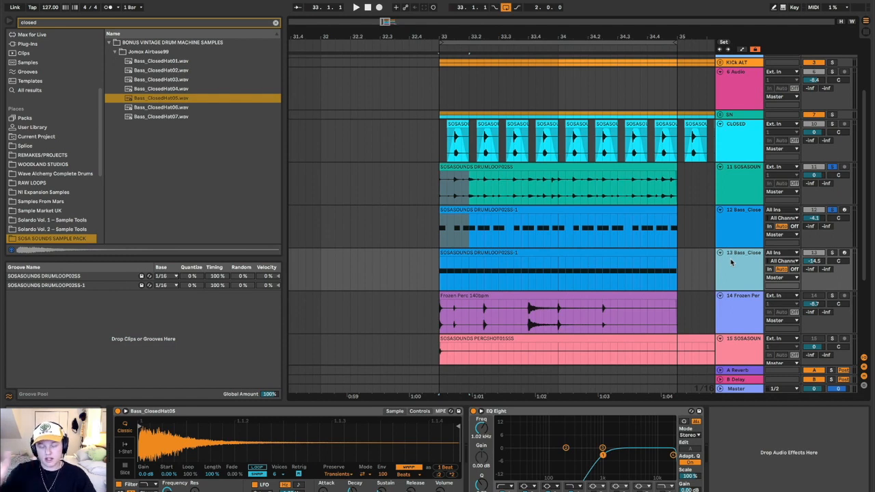
key(Delete)
scroll(410, 267, down, 1)
scroll(410, 266, up, 3)
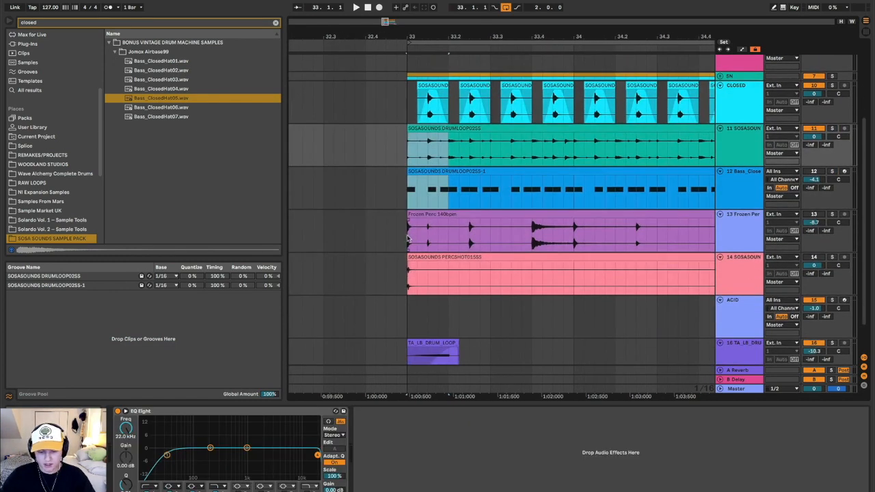
Solo the drum loop track and audition it from bar 33
click(408, 269)
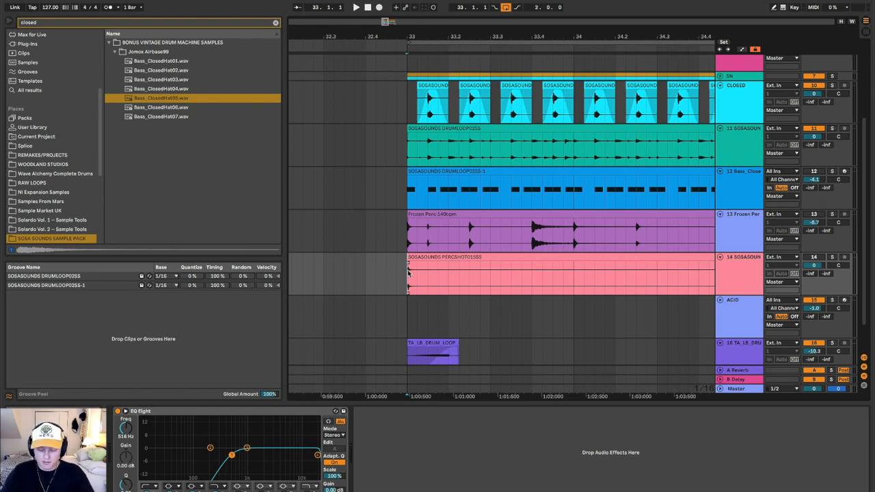
scroll(408, 272, up, 1)
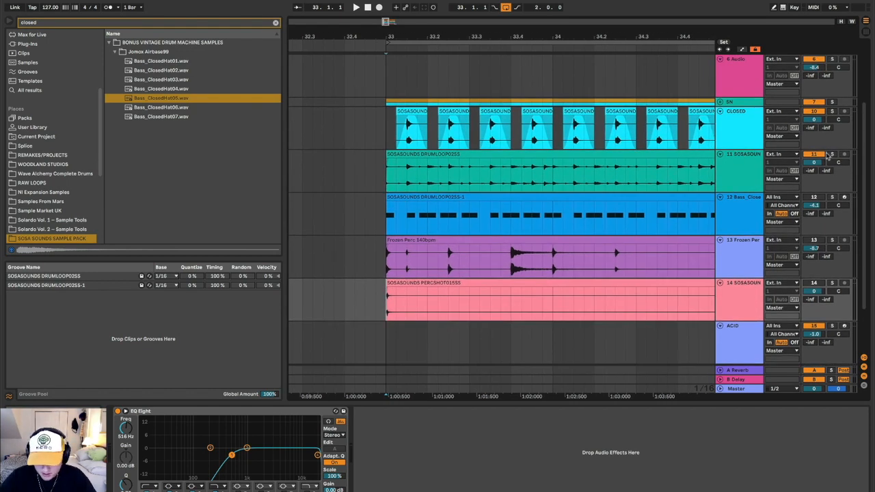
key(space)
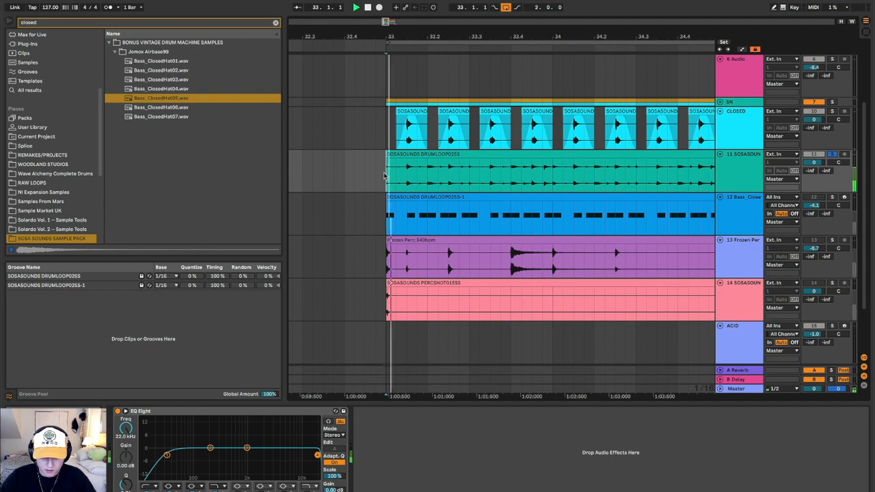
scroll(385, 177, down, 2)
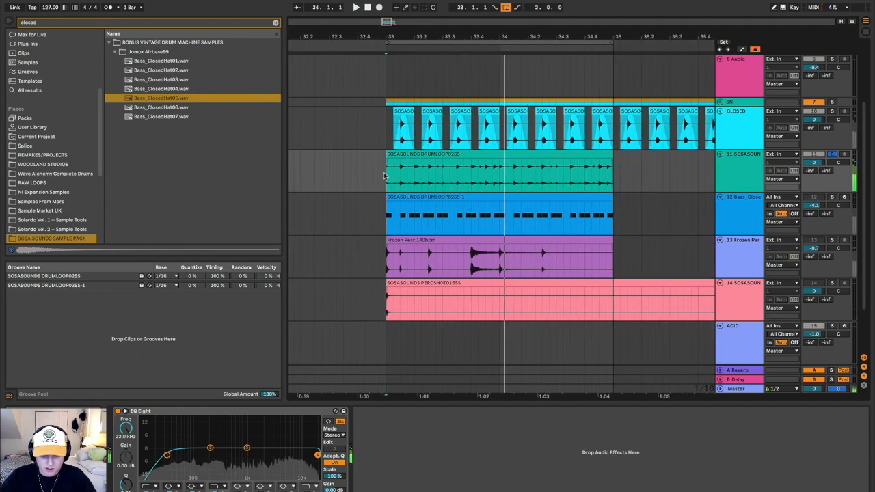
scroll(451, 168, up, 2)
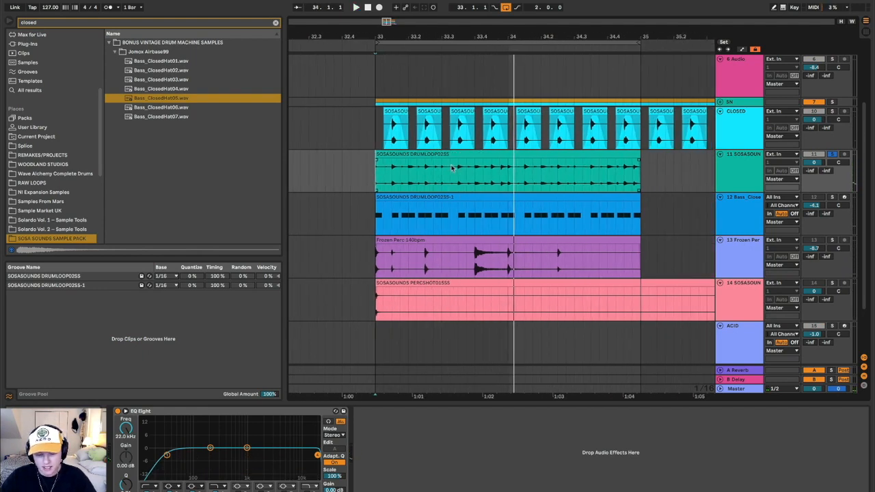
Deactivate the drum loop section from bar 33 to just before 33.4 and play the result
drag(484, 181, 351, 176)
key(0)
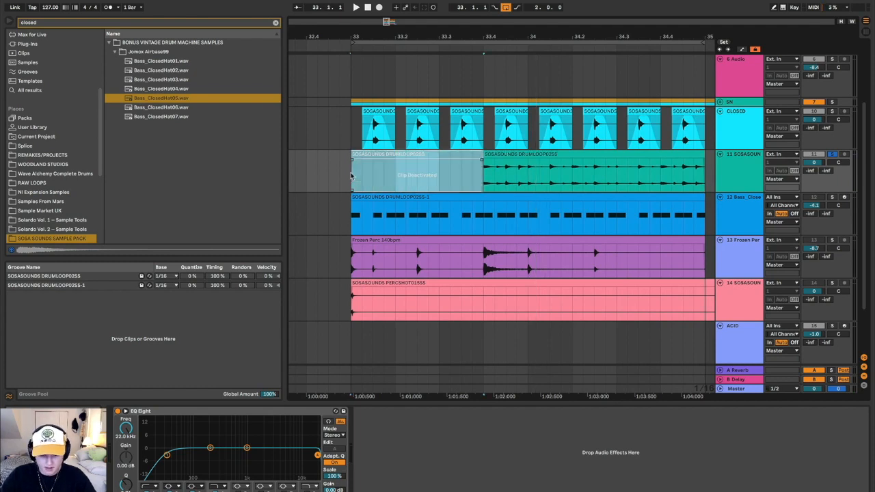
key(space)
scroll(486, 182, up, 2)
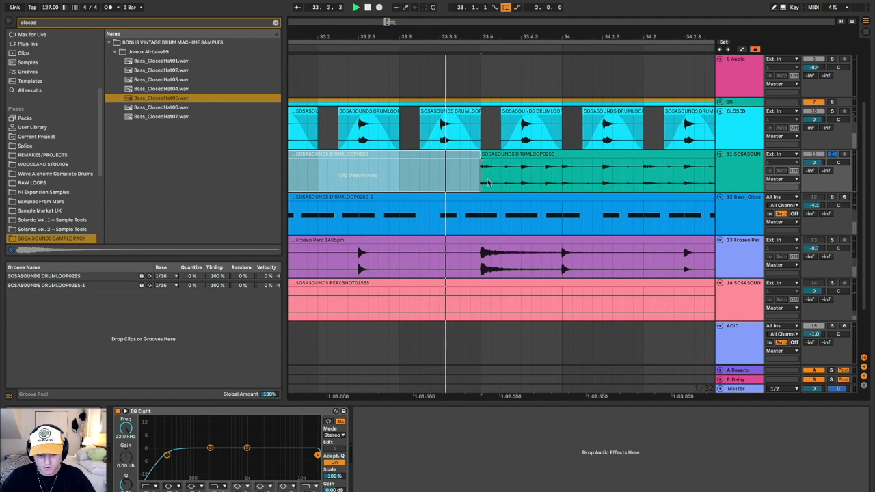
key(space)
Deactivate two more drum loop slices, from just before 33.4 to about 33.4.2 and from about 33.4.3 to 33.4.4, and audition the edit
scroll(498, 179, up, 3)
drag(507, 176, 429, 171)
key(0)
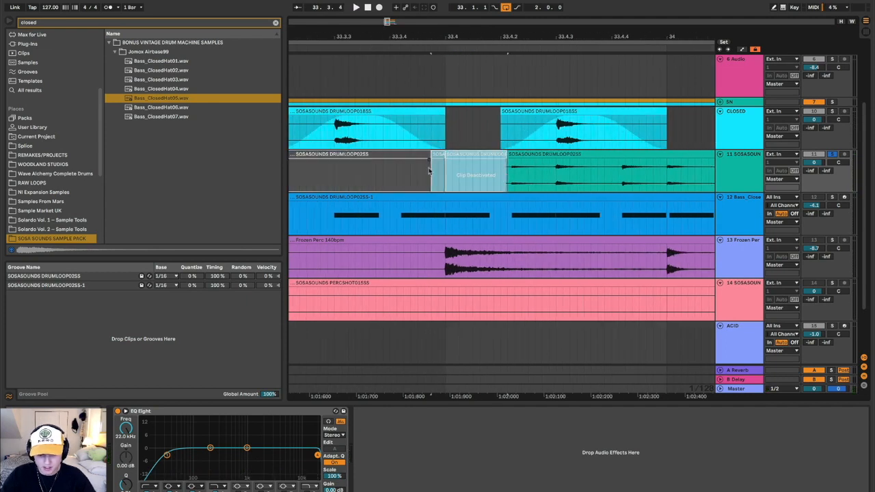
click(610, 177)
drag(622, 177, 551, 173)
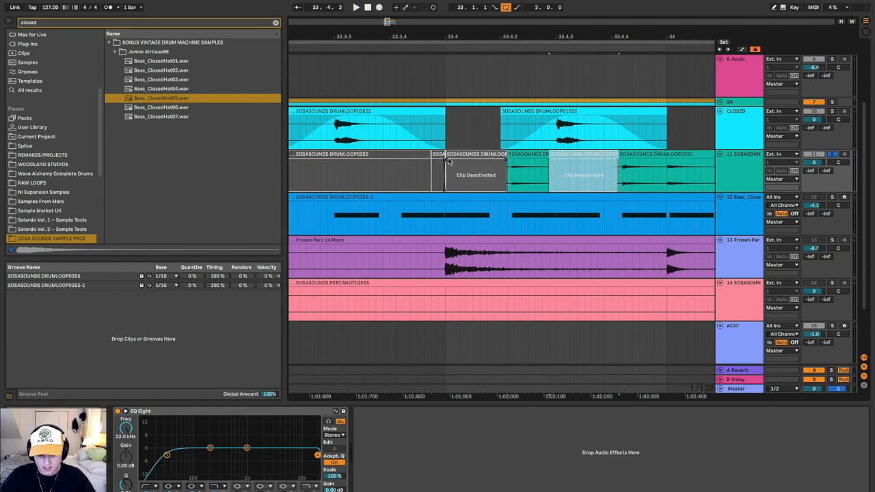
key(0)
key(space)
Split the drum loop at bar 34 and delete everything after that point
scroll(520, 181, up, 2)
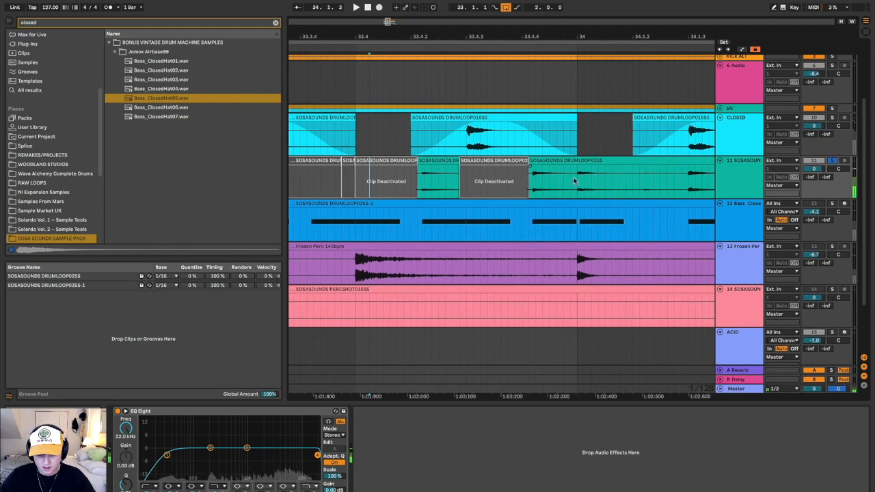
click(606, 164)
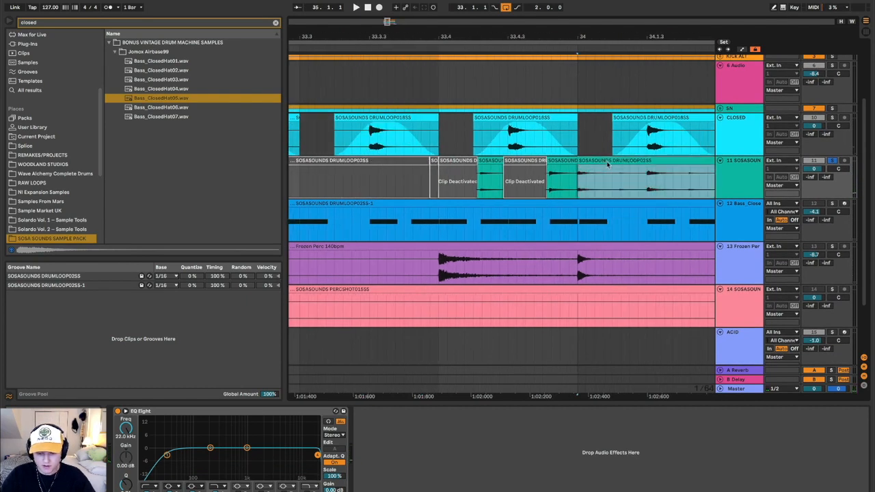
scroll(607, 165, up, 3)
scroll(606, 164, down, 3)
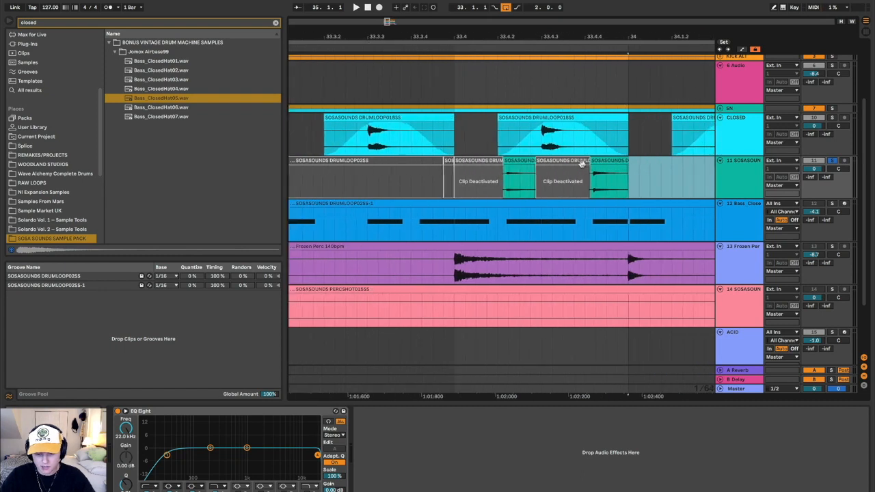
scroll(504, 185, up, 4)
Play the drum loop unsoloed with the other tracks and duplicate its edited bar 33 section into bar 34
click(386, 197)
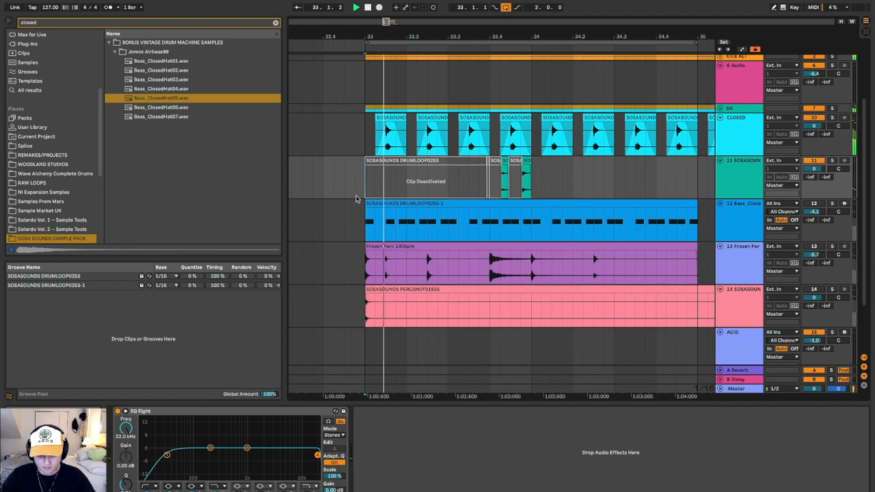
click(533, 188)
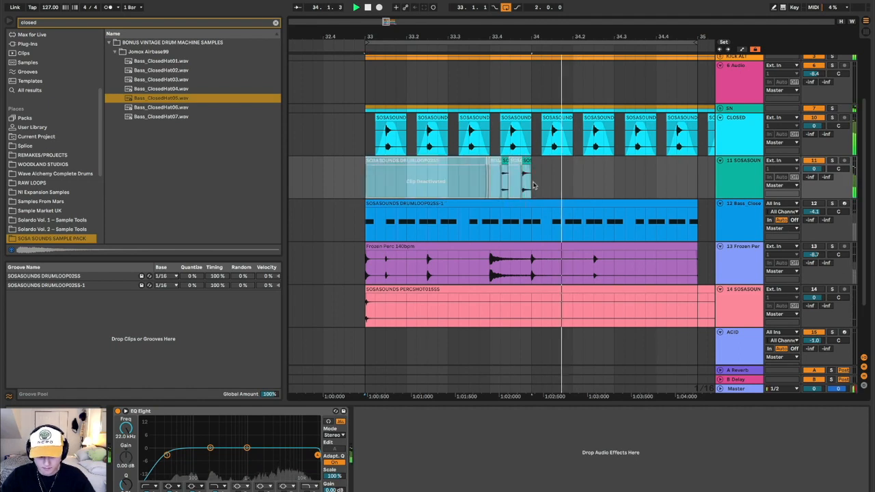
key(ctrl+d)
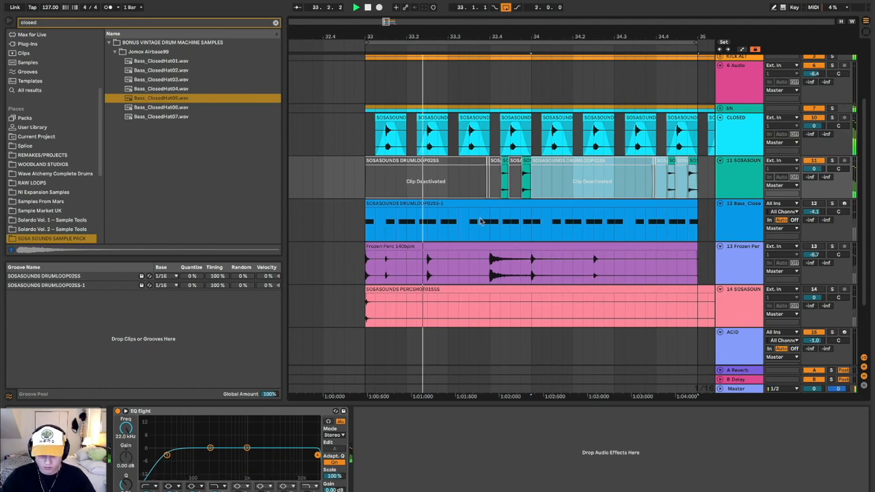
scroll(547, 225, up, 5)
key(space)
Solo the Frozen Perc 140bpm track and audition it from bar 33
scroll(502, 221, down, 5)
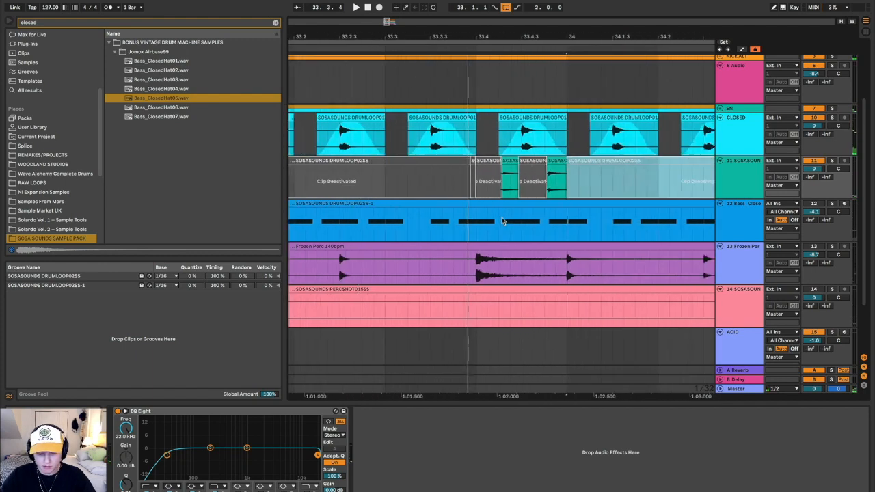
scroll(502, 219, down, 3)
scroll(445, 214, down, 1)
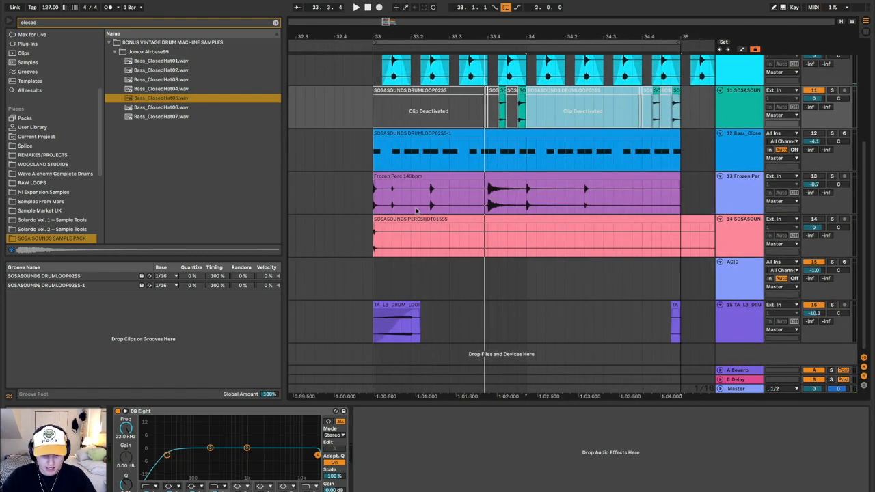
click(374, 198)
key(space)
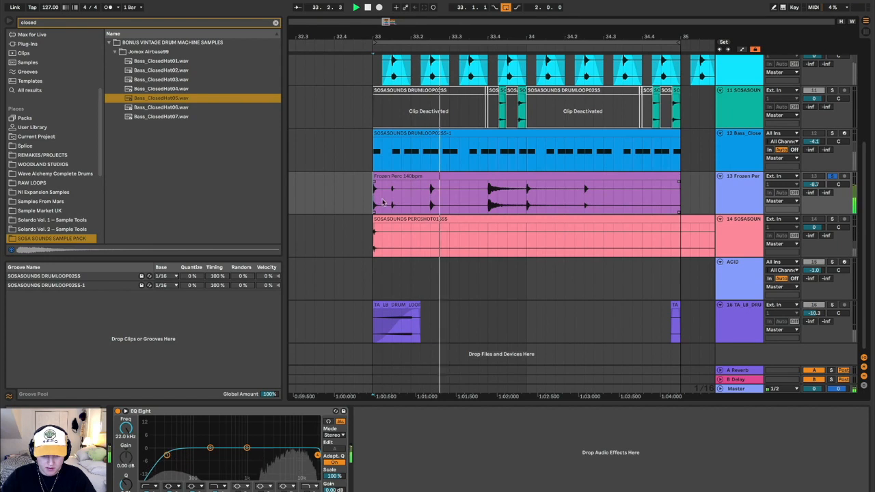
key(space)
Audition the SOSASOUNDS PERCSHOT015SS track on its own, followed by the Frozen Perc track again from bar 33
click(369, 249)
key(space)
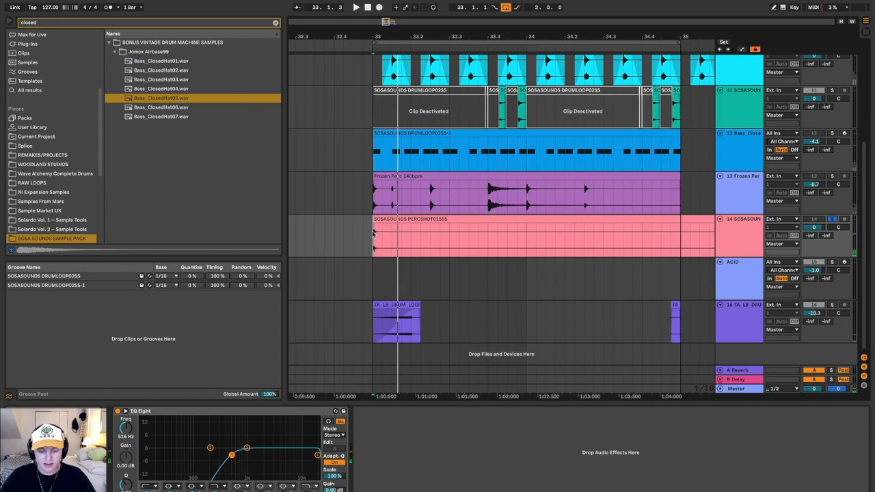
click(374, 200)
key(plus)
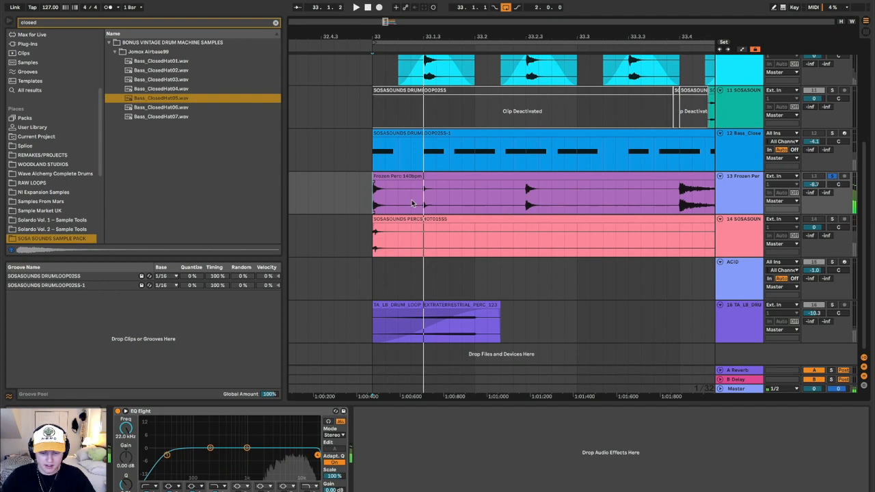
Move the Frozen Perc 140bpm clip one sixteenth note later and play it from bar 33, soloed and with the other tracks
key(minus)
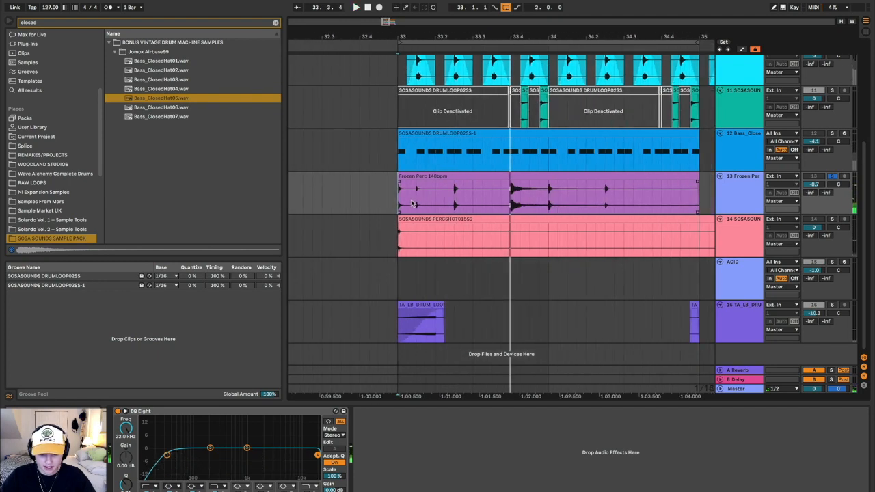
key(plus)
click(420, 179)
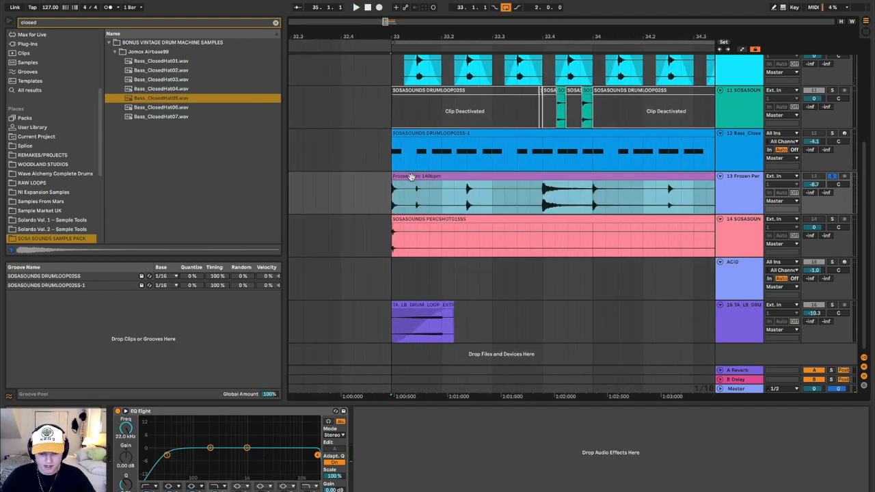
click(388, 194)
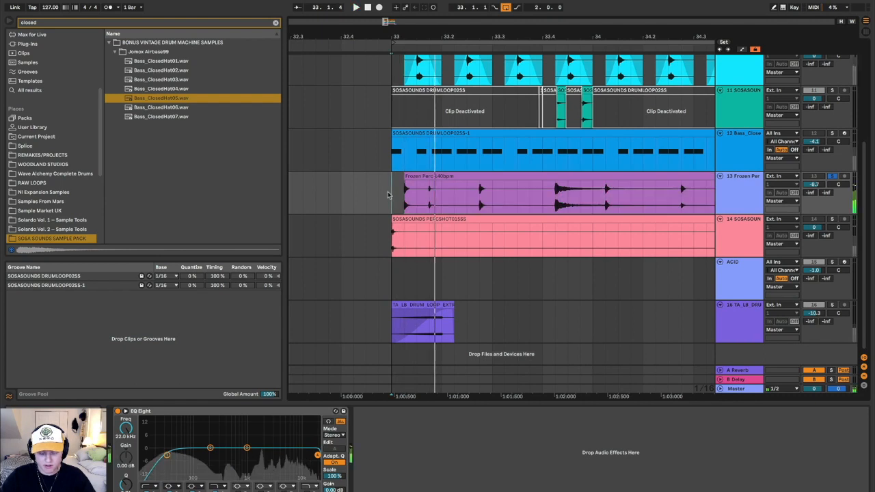
click(832, 176)
click(831, 175)
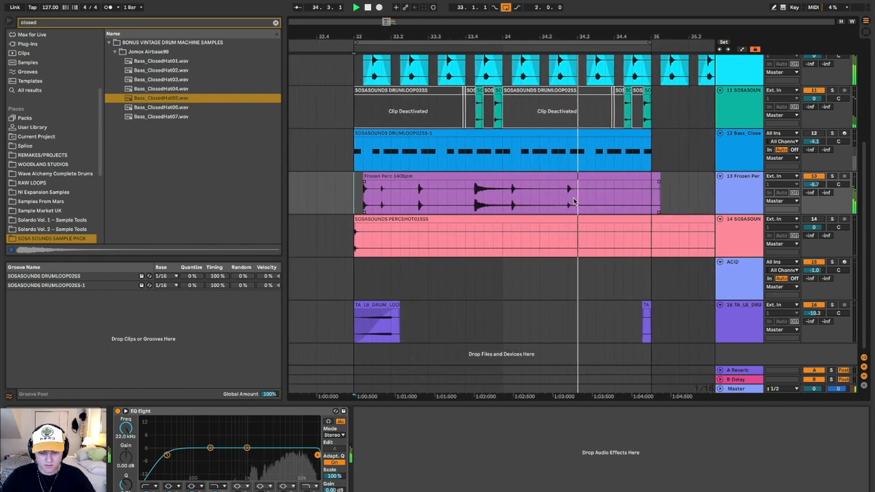
Deactivate the part of the Frozen Perc clip containing its second hit, just before 33.2, and play the result from bar 33
key(minus)
key(plus)
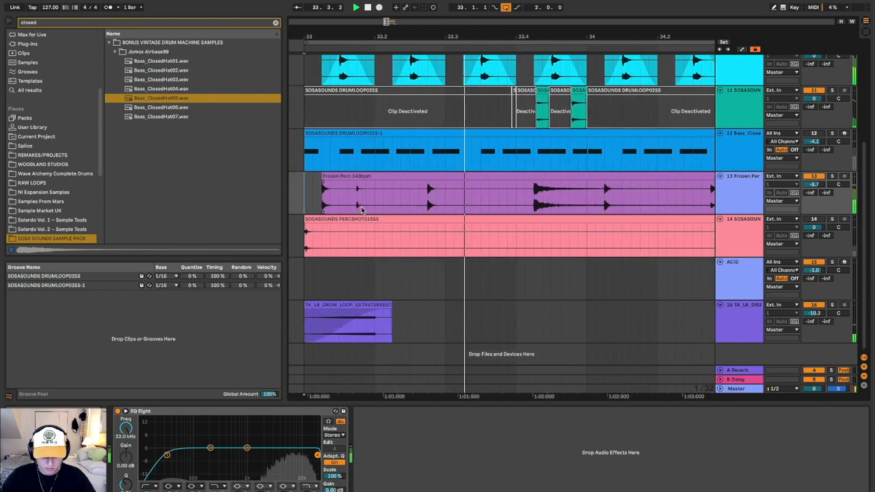
click(348, 197)
key(space)
drag(348, 197, 383, 197)
key(0)
scroll(371, 196, left, 2)
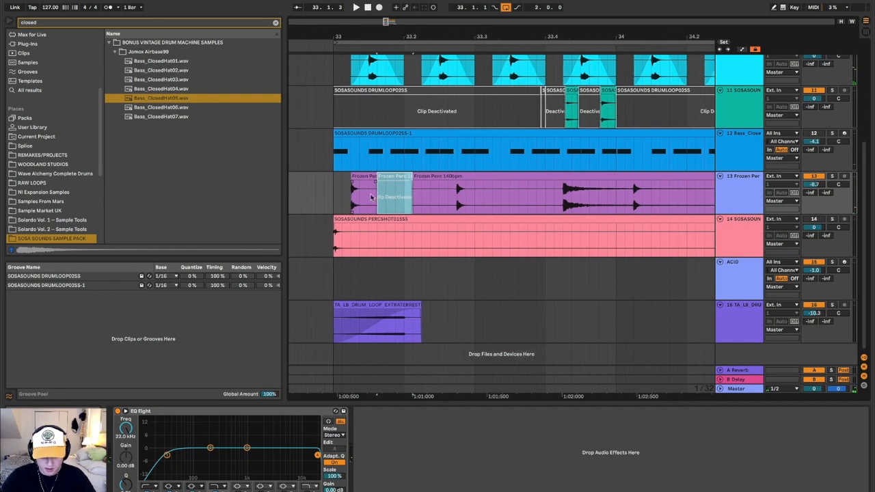
click(345, 200)
key(space)
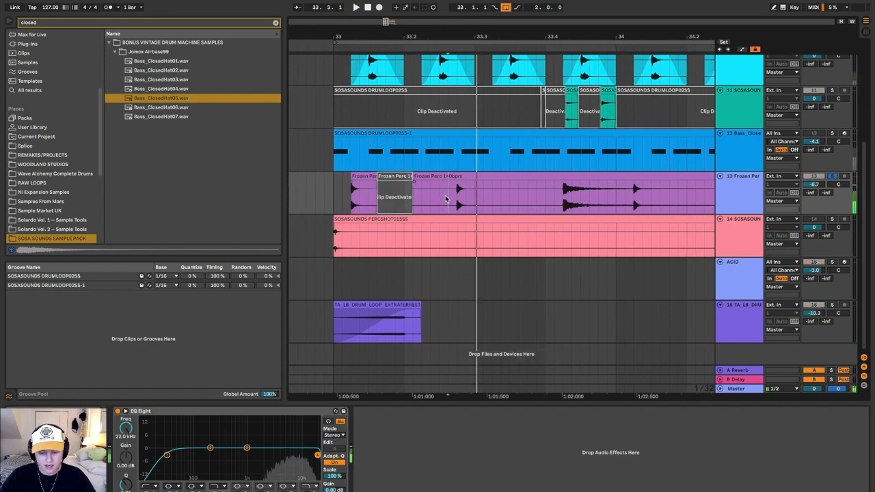
Delete the rest of the Frozen Perc clip from 33.3.4 onward and play the shortened pattern with the other tracks
scroll(531, 192, down, 3)
click(540, 204)
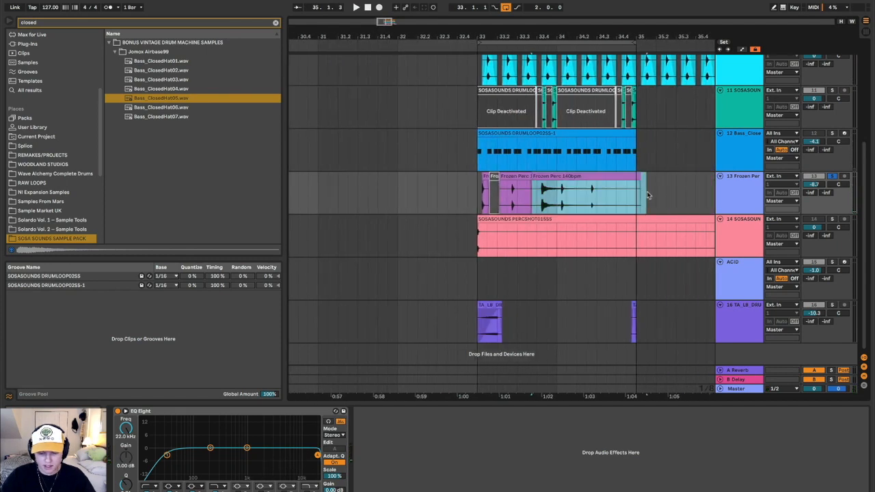
key(Delete)
key(space)
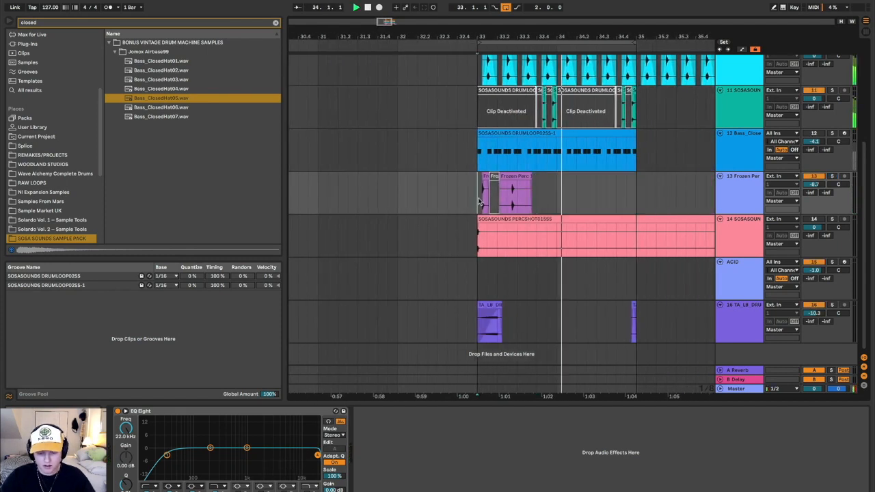
Duplicate the edited Frozen Perc pattern from bar 33 into bar 34
drag(540, 202, 558, 202)
key(ctrl+d)
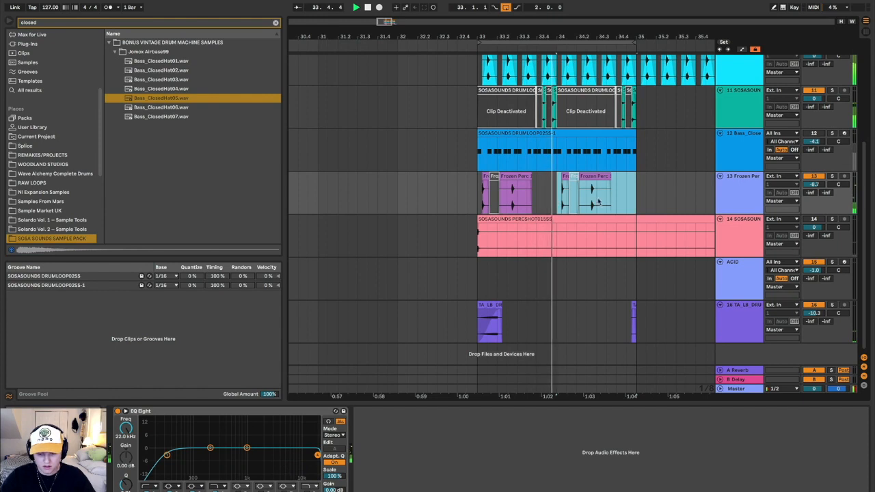
scroll(607, 199, up, 3)
scroll(656, 195, down, 2)
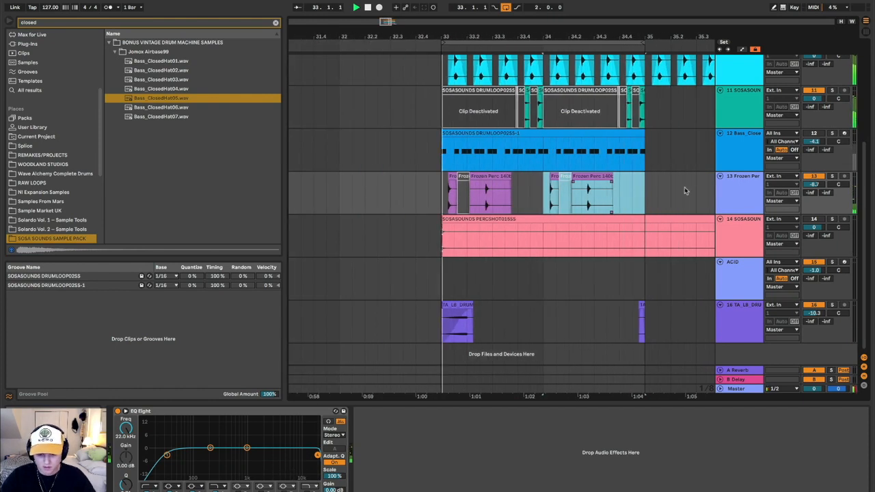
Move the SOSASOUNDS DRUMLOOP02SS track directly above the Frozen Perc track and inspect the Frozen Perc hit near 33.2.4
drag(743, 140, 741, 102)
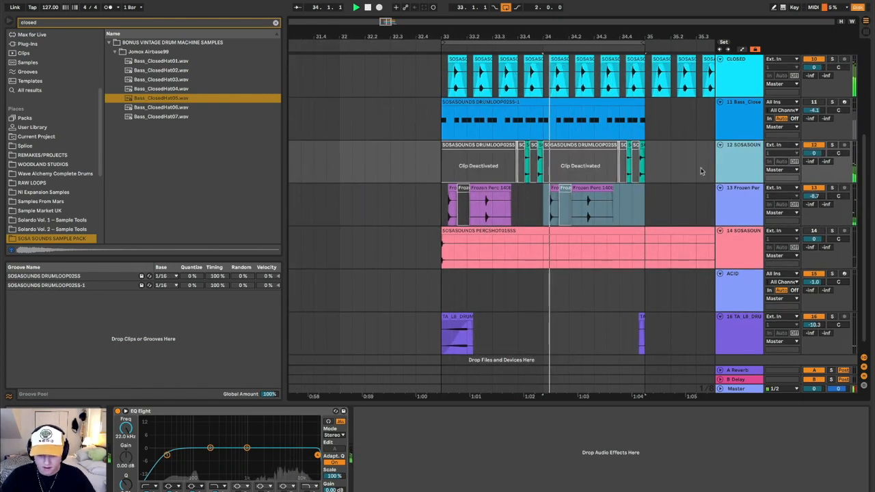
scroll(502, 195, up, 2)
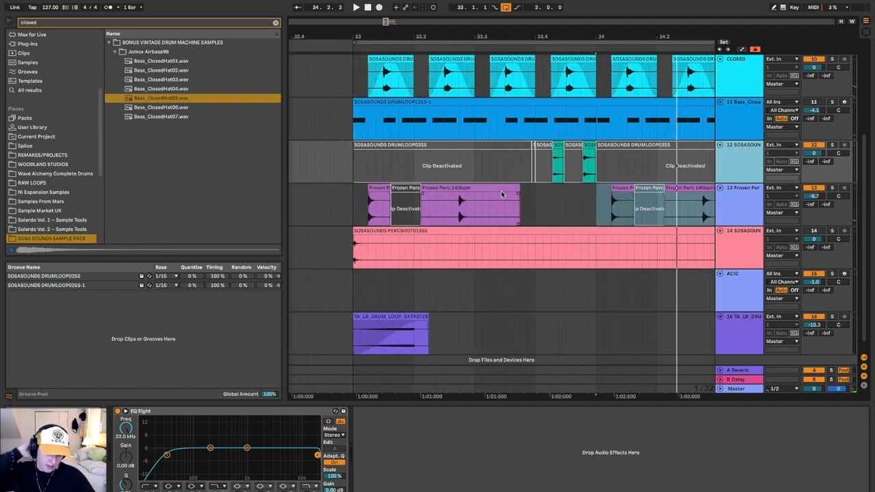
click(439, 211)
scroll(438, 211, up, 3)
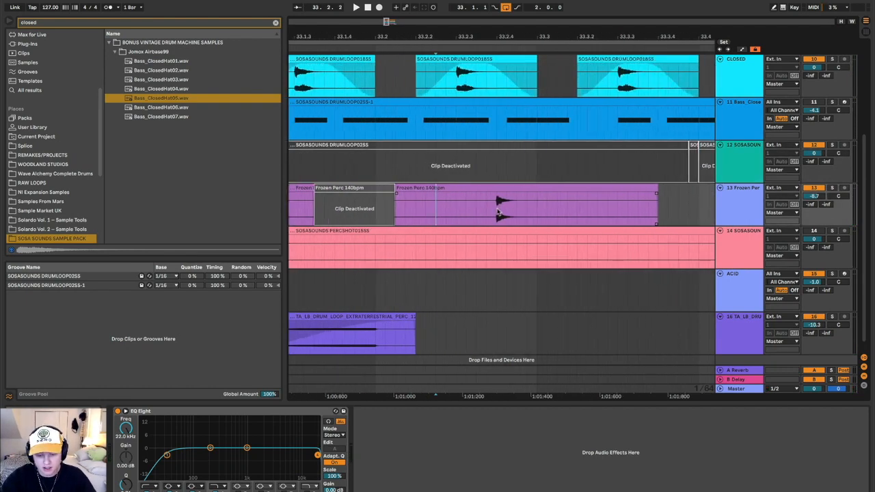
scroll(499, 214, up, 3)
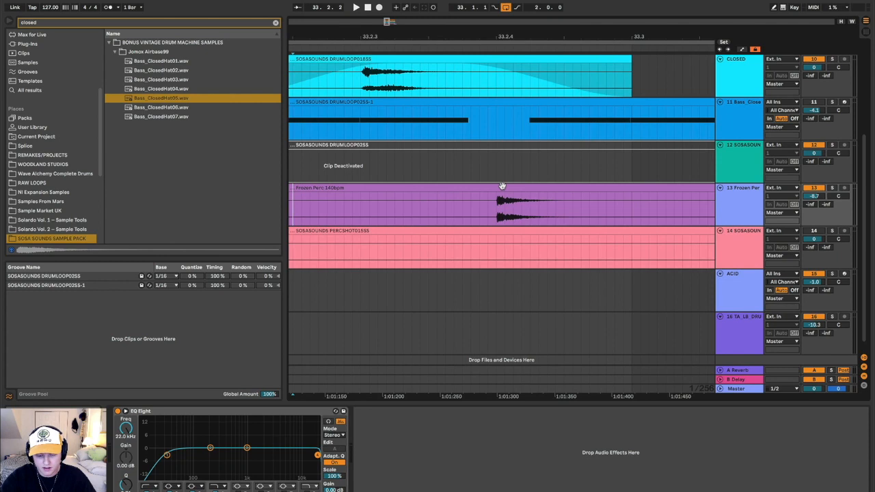
scroll(502, 186, down, 5)
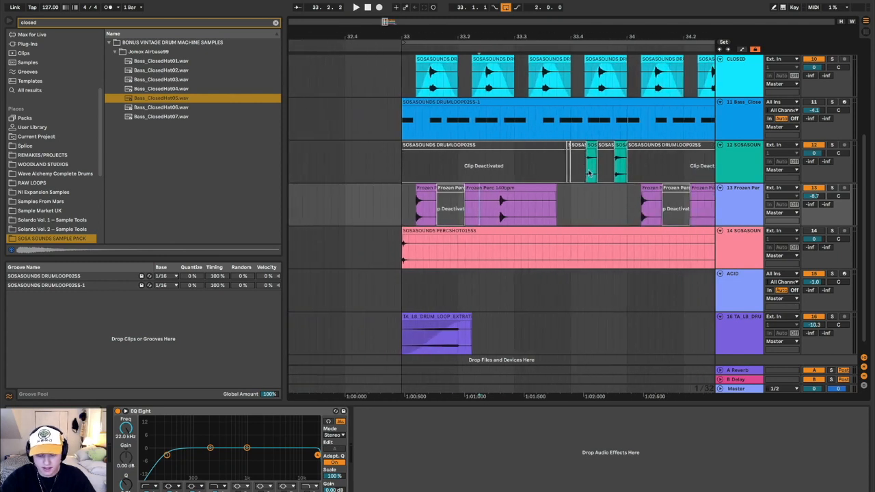
Try a copy of the first Frozen Perc hit at 33.4.2 and compare its timing with the drum loop hit above
drag(402, 210, 440, 210)
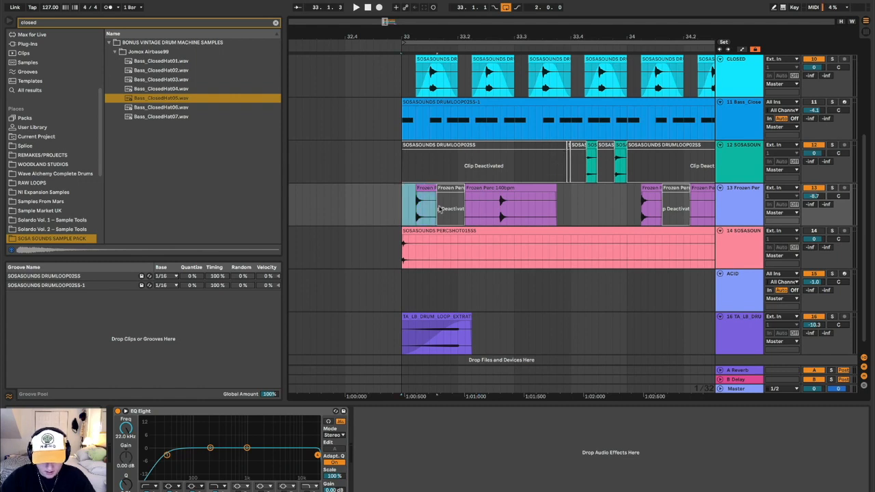
key(ctrl+x)
click(576, 210)
key(ctrl+v)
scroll(596, 210, up, 6)
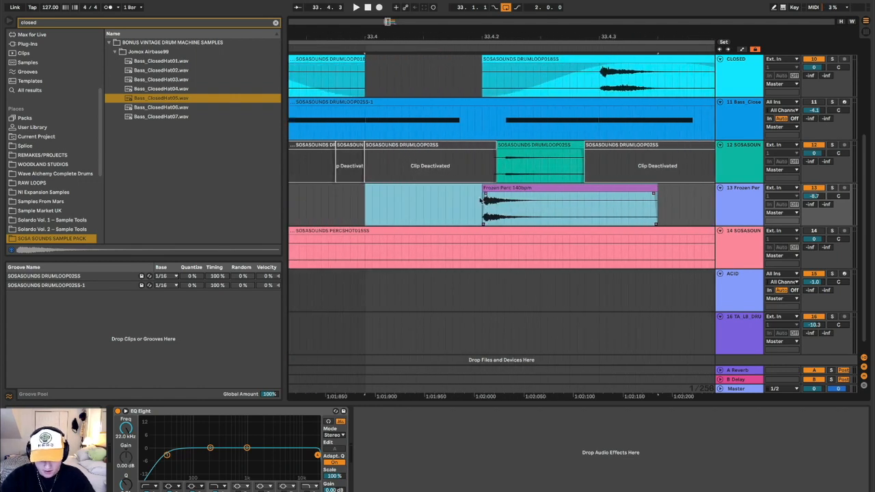
click(488, 179)
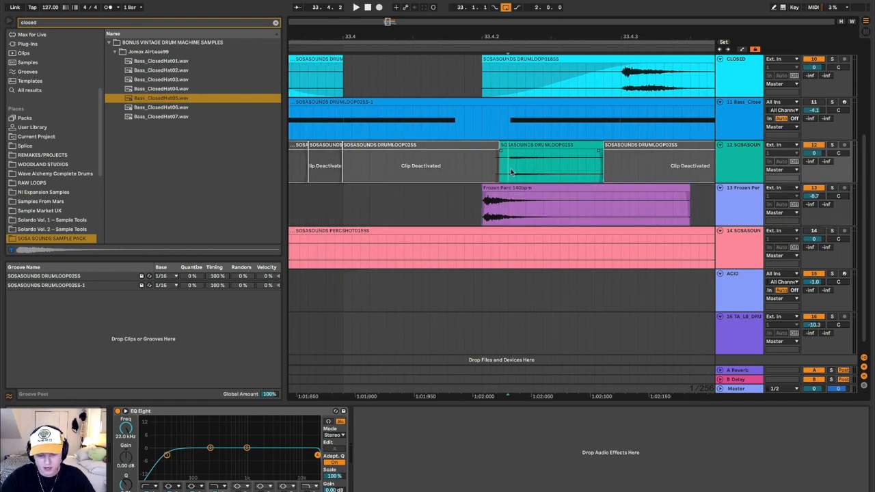
scroll(512, 172, down, 5)
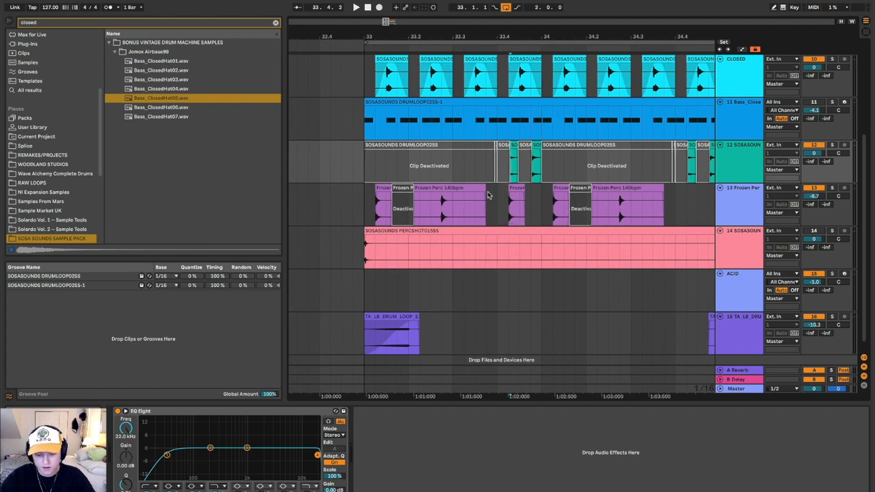
Play the drum loop and Frozen Perc hits together from bar 33, compare their starts at 33.4.2 and remove the copied hit
click(748, 197)
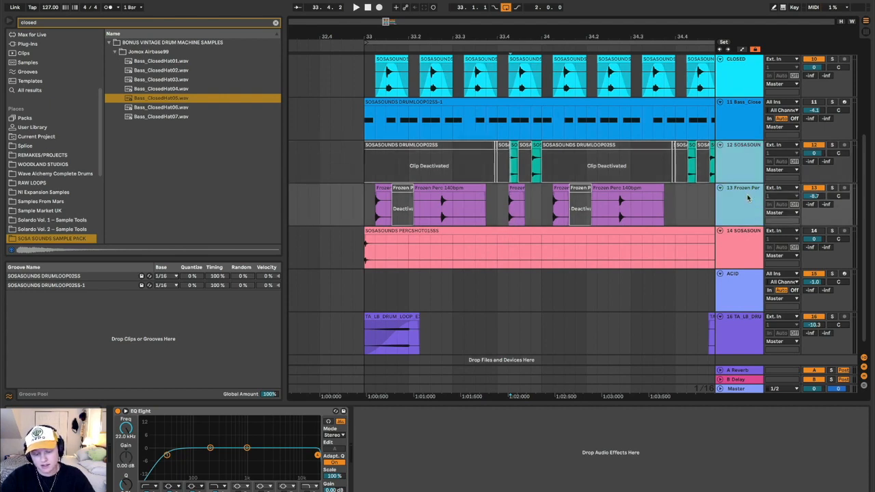
click(367, 173)
key(space)
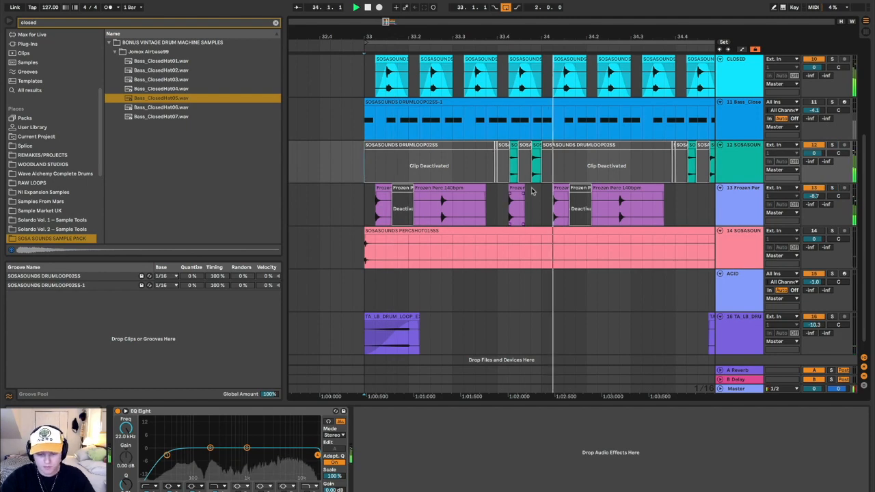
scroll(473, 184, up, 3)
scroll(473, 184, up, 5)
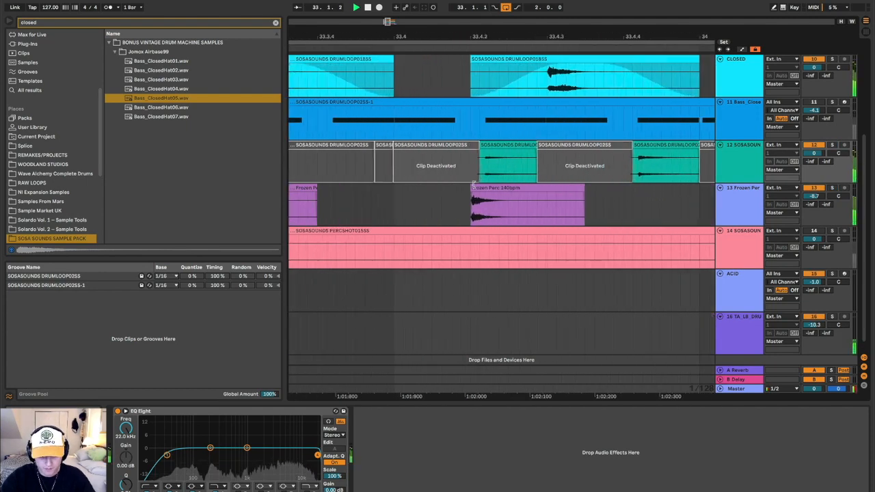
scroll(479, 202, down, 8)
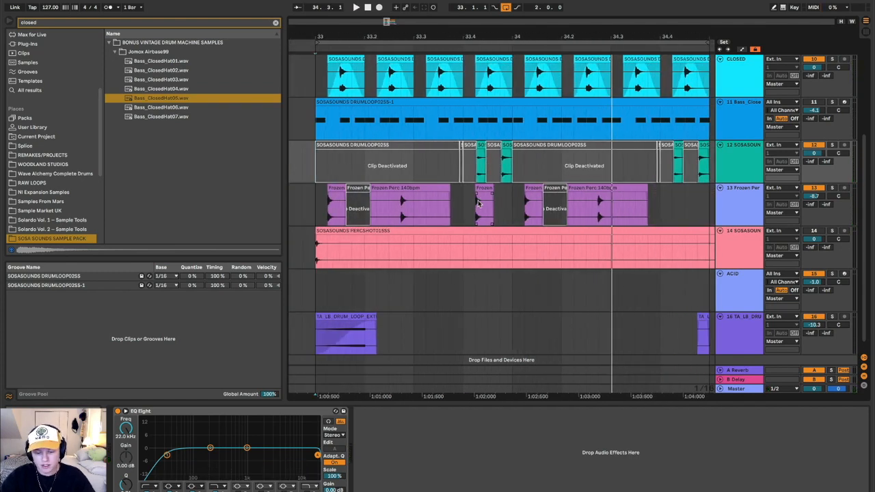
scroll(479, 203, up, 8)
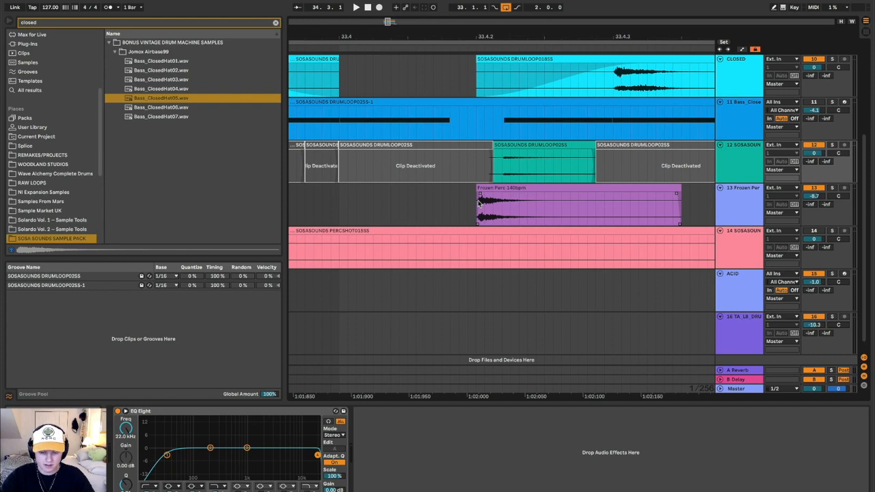
scroll(479, 202, down, 12)
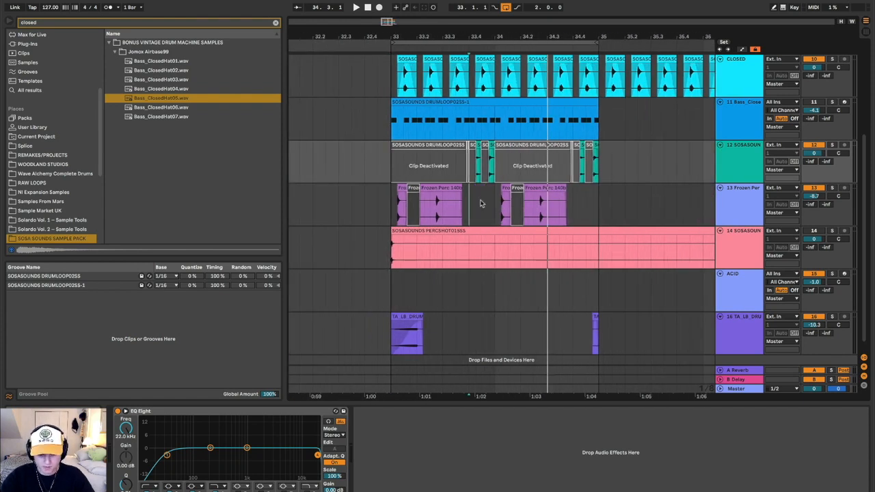
Audition the soloed Bass_ClosedHat track from bar 33 and move it directly below the Frozen Perc track
scroll(463, 217, up, 6)
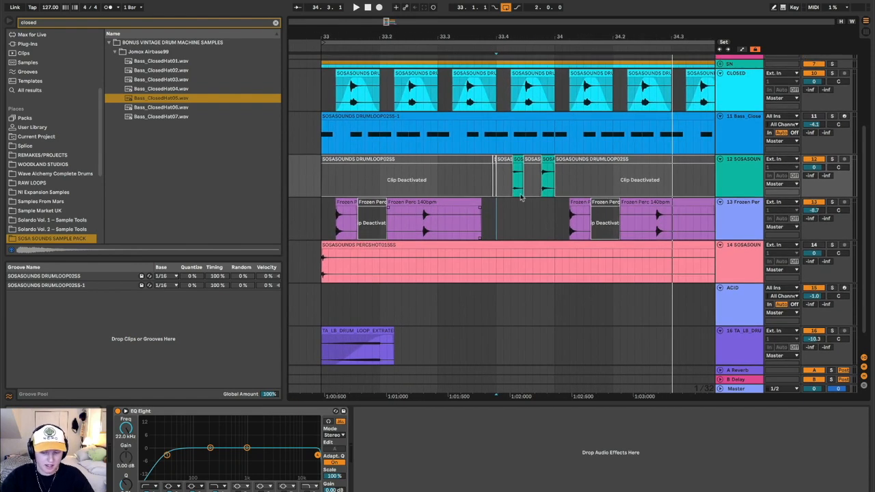
click(739, 138)
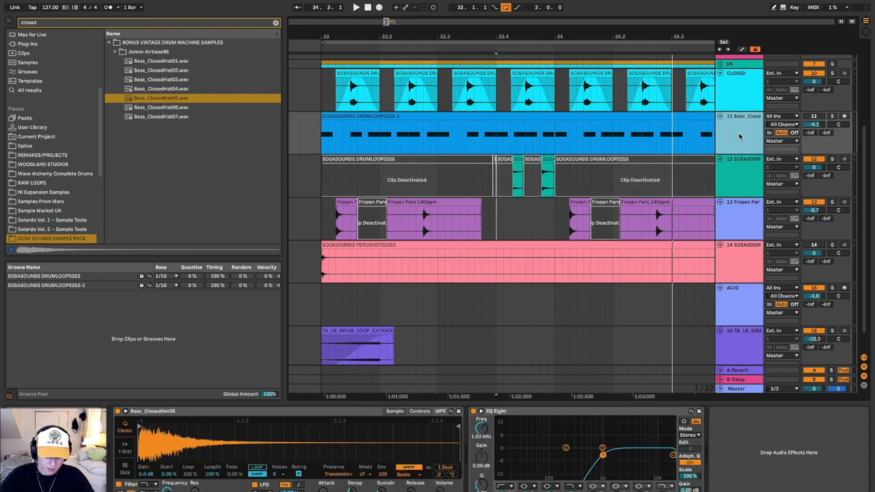
click(324, 143)
key(space)
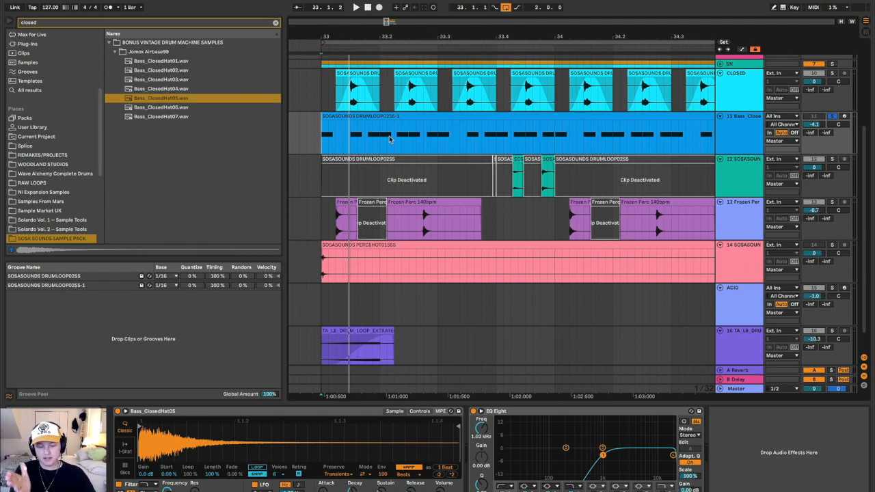
drag(754, 117, 704, 253)
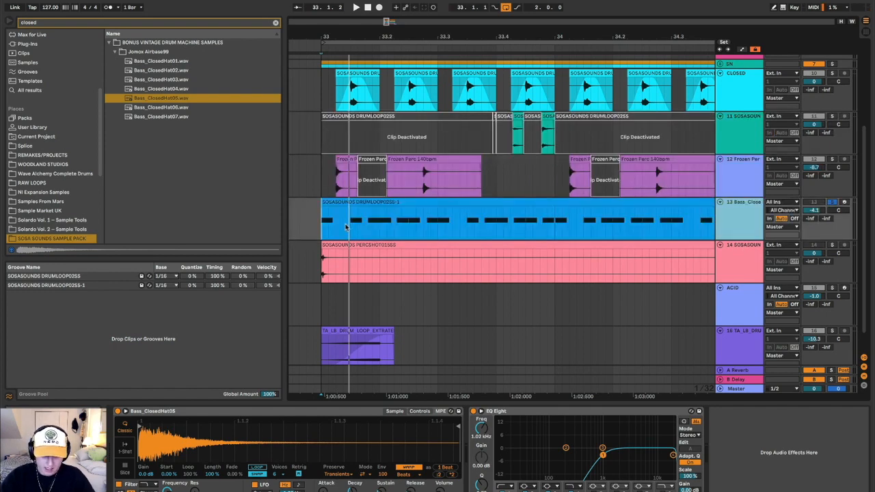
Split the Frozen Perc clip right before the hit near 33.2.4 and again after its tail to isolate the hit
scroll(424, 218, up, 6)
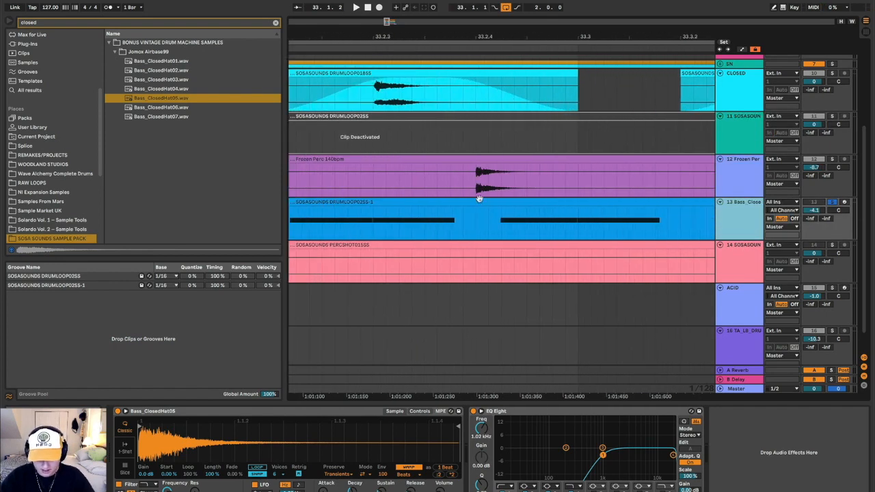
click(477, 189)
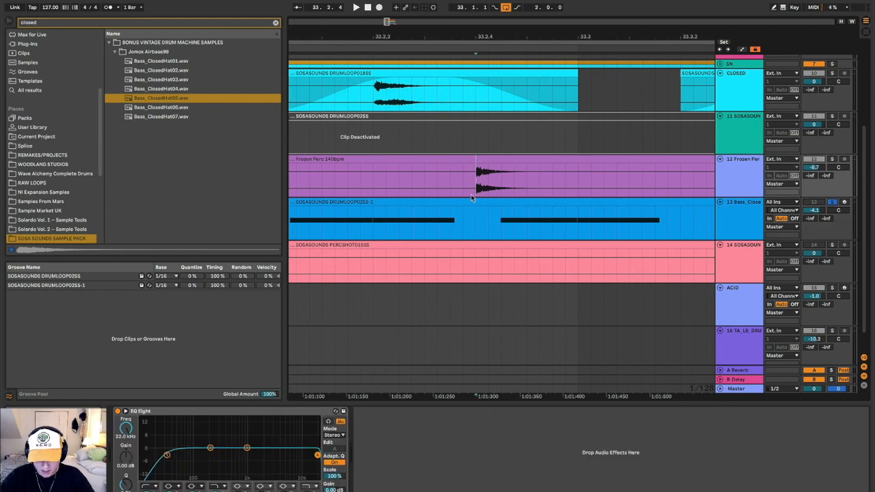
click(500, 228)
scroll(501, 228, up, 3)
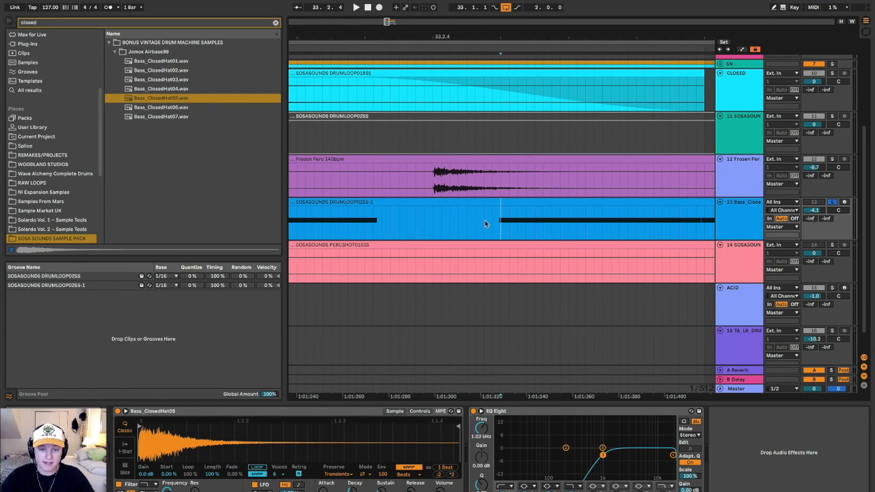
click(431, 182)
key(ctrl+e)
click(657, 181)
key(ctrl+e)
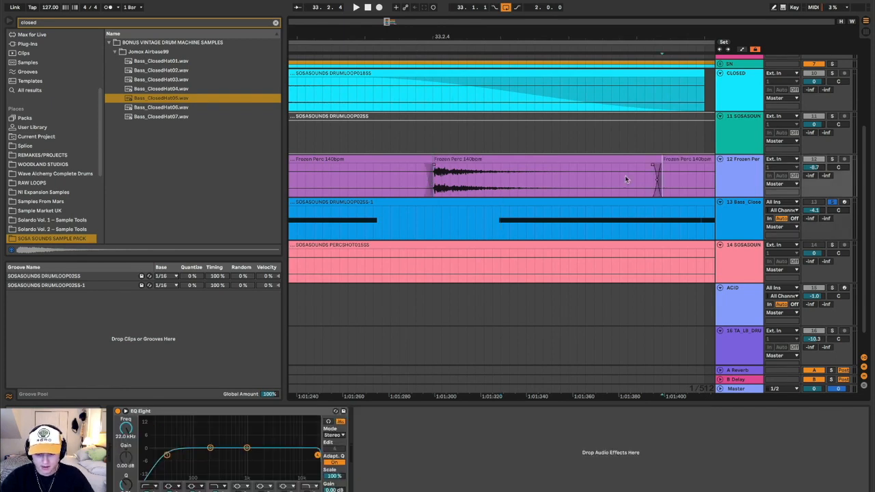
Shift the isolated Frozen Perc hit later so it starts together with the closed hat note just after 33.2.4
drag(540, 163, 604, 164)
click(513, 167)
scroll(513, 168, up, 3)
drag(498, 161, 494, 169)
click(462, 168)
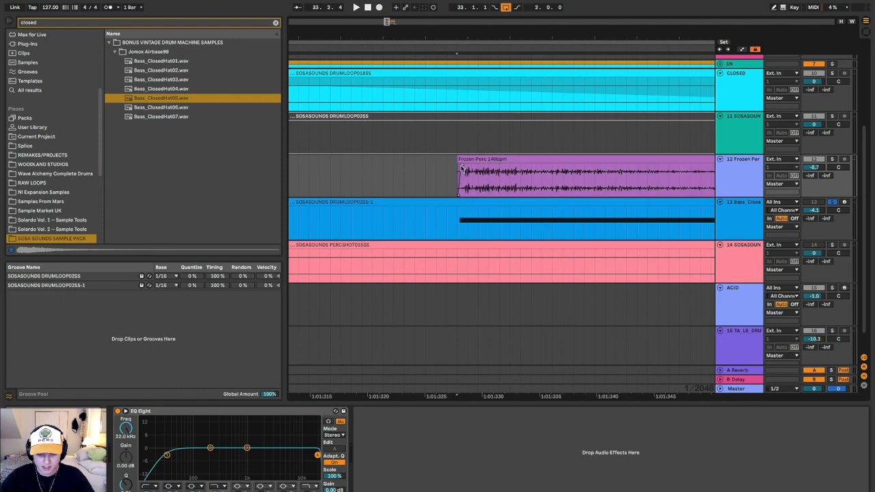
Shorten the fade-in at the start of the isolated Frozen Perc hit just after 33.2.4
click(460, 163)
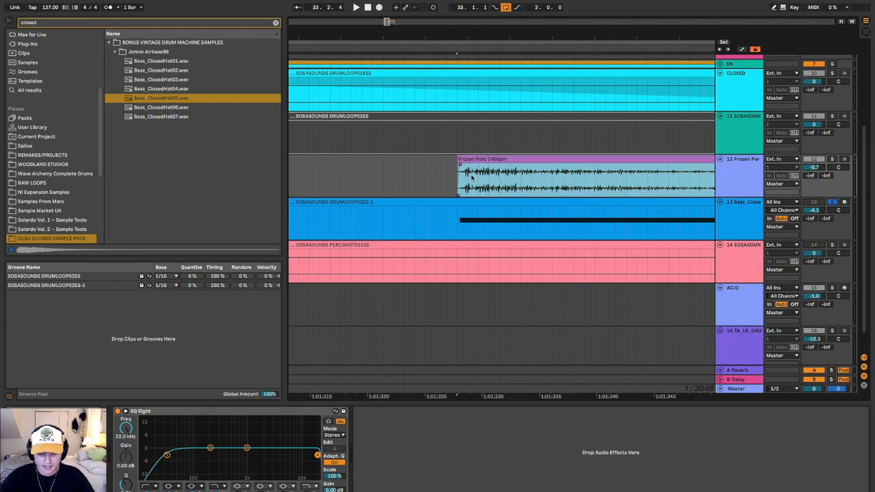
scroll(471, 178, up, 3)
drag(446, 159, 461, 171)
scroll(461, 190, down, 5)
scroll(461, 190, down, 5)
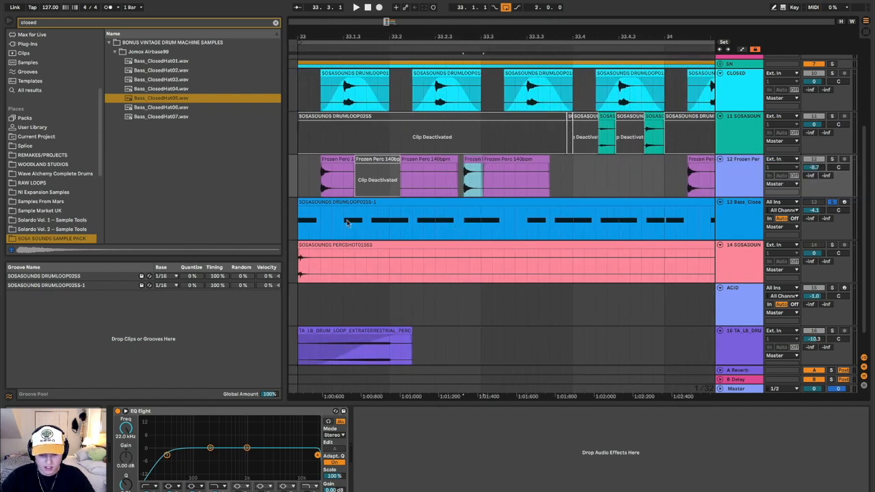
Split the closed hat clip at 33.2.4 and move the later part so that it starts at 33.1.2
scroll(342, 219, left, 2)
scroll(334, 215, up, 3)
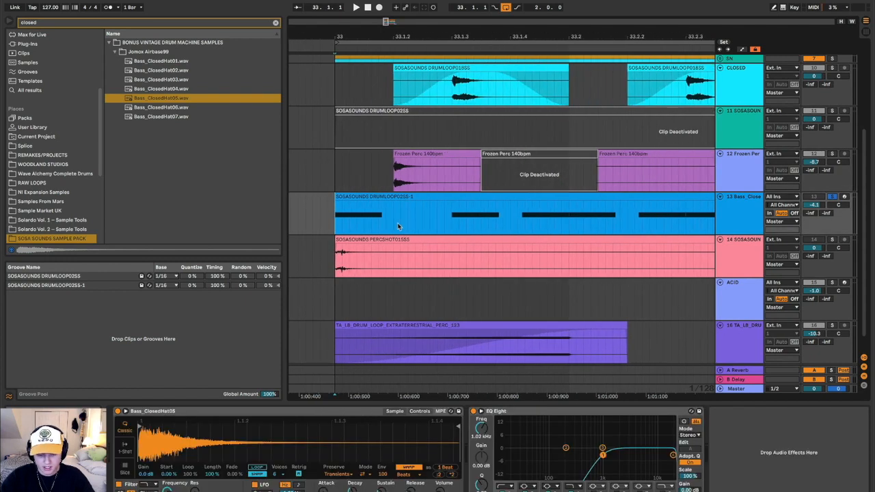
scroll(417, 218, down, 4)
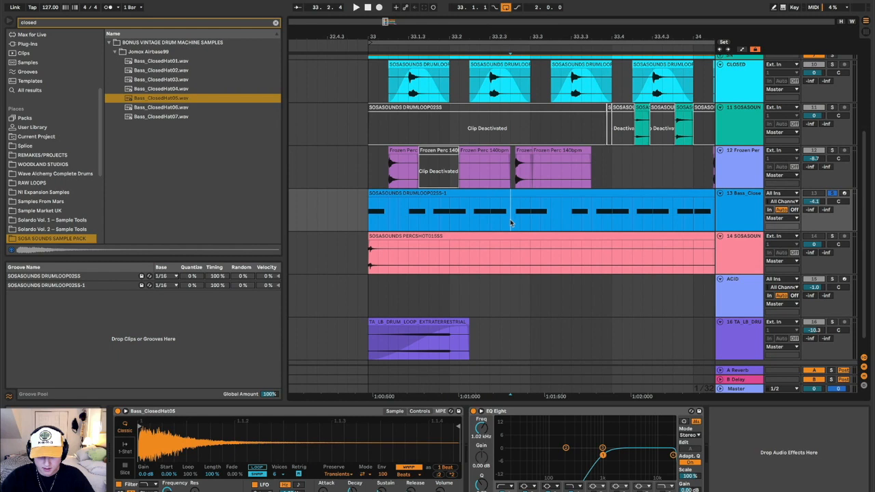
drag(539, 192, 419, 196)
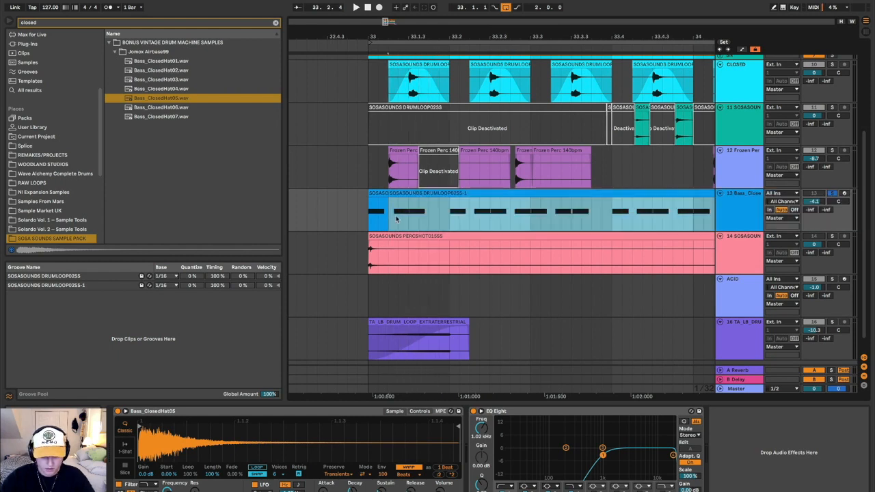
Shift the first Frozen Perc hit later so it sits close to the closed hat note just after 33.1.2
scroll(390, 217, up, 3)
scroll(389, 217, up, 3)
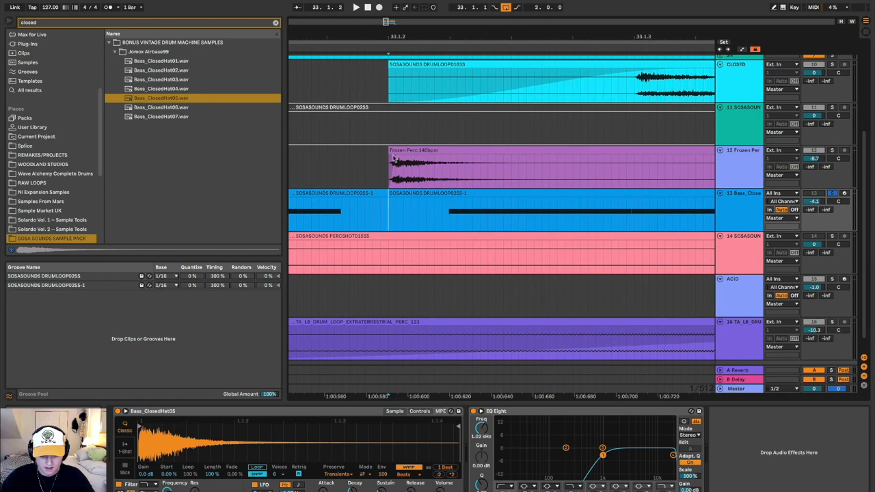
click(394, 159)
drag(395, 161, 434, 158)
scroll(452, 151, up, 4)
scroll(408, 172, up, 3)
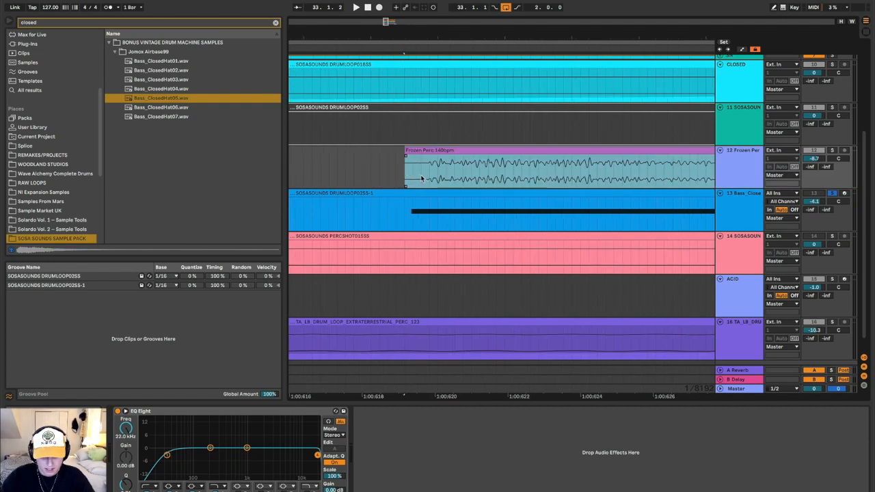
Cut the silent start off the first Frozen Perc hit, shorten its fade-in and line it up with the closed hat note
click(421, 178)
key(super+e)
click(414, 153)
key(Delete)
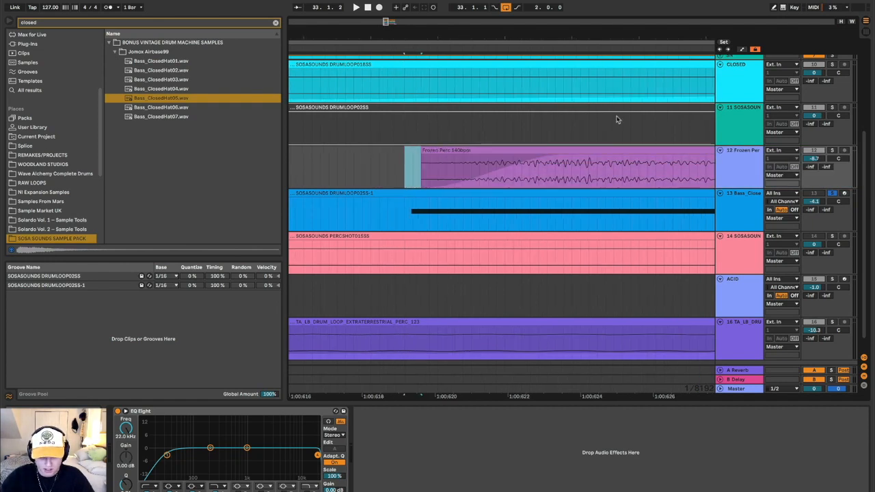
drag(567, 156, 425, 161)
scroll(440, 152, up, 4)
drag(349, 156, 376, 158)
scroll(383, 158, down, 8)
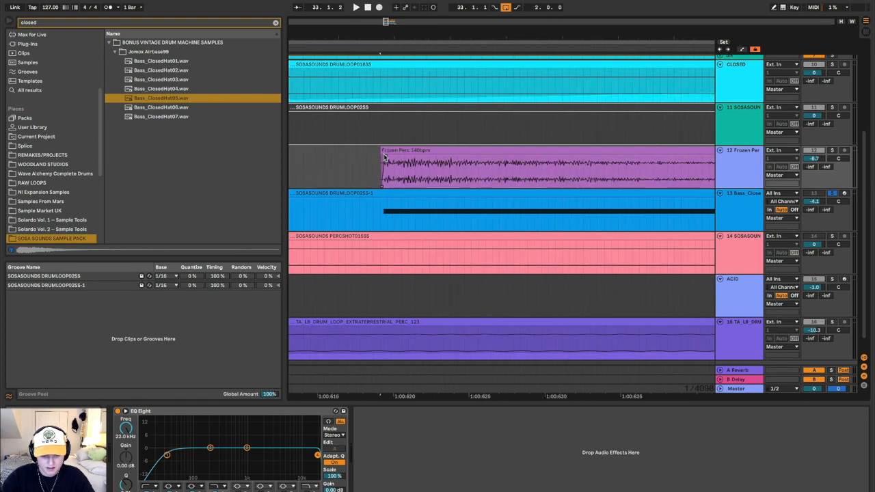
Delete the deactivated and leftover Frozen Perc segments after the first and second hits in bar 33
scroll(385, 156, down, 2)
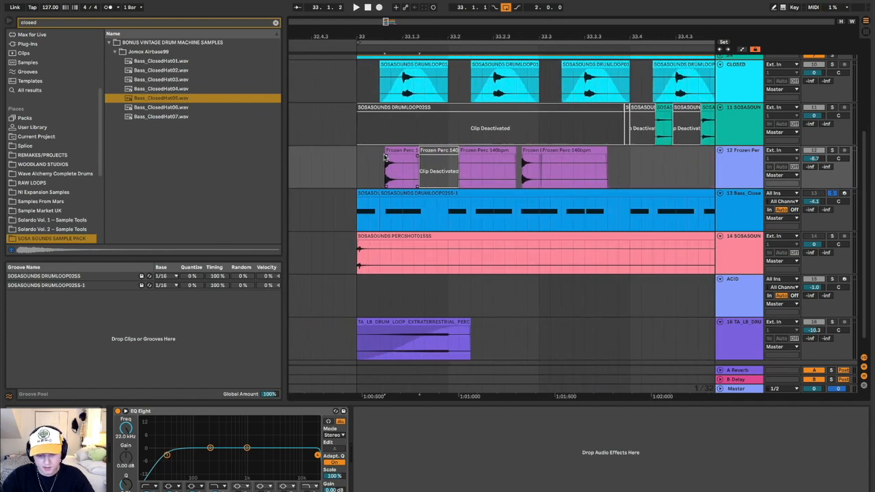
scroll(385, 156, down, 2)
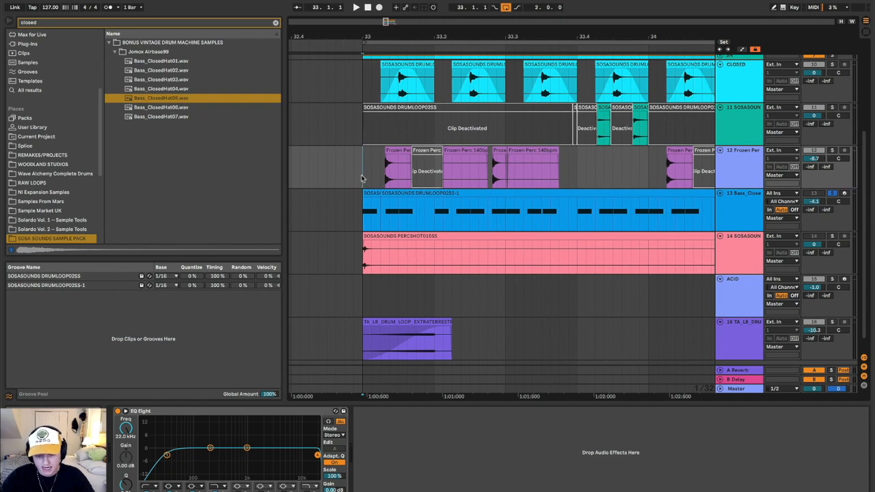
click(413, 163)
key(Delete)
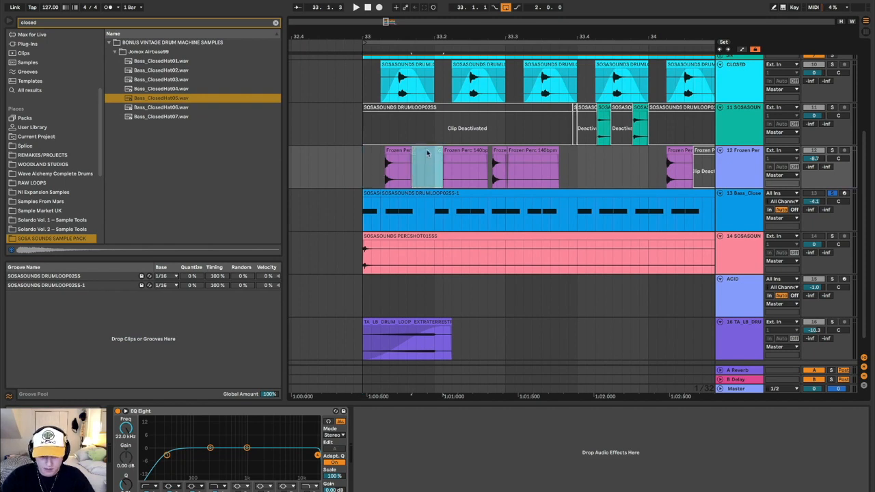
click(471, 150)
key(Delete)
click(538, 149)
key(Delete)
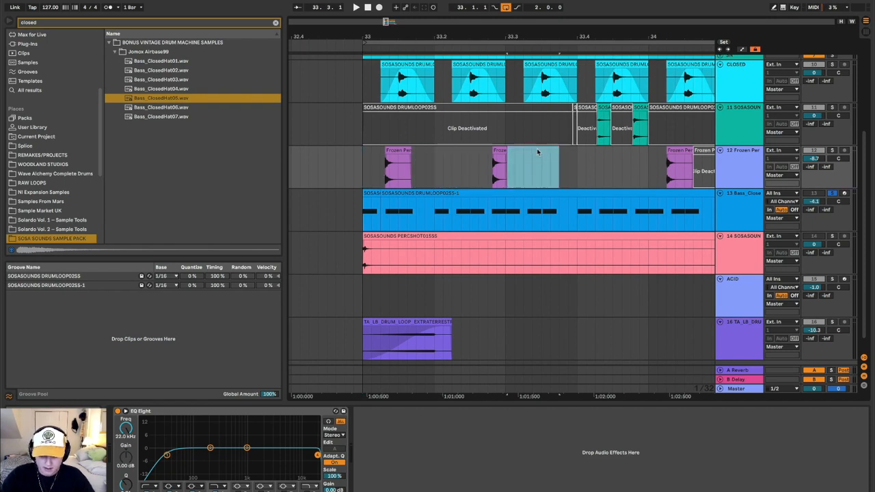
Lengthen the fade-outs on both remaining Frozen Perc hits so they span most of each clip
click(499, 162)
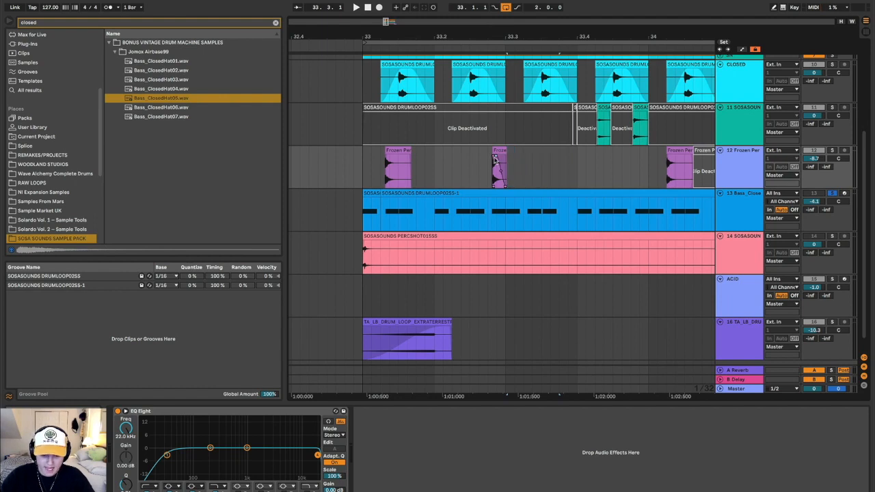
click(389, 159)
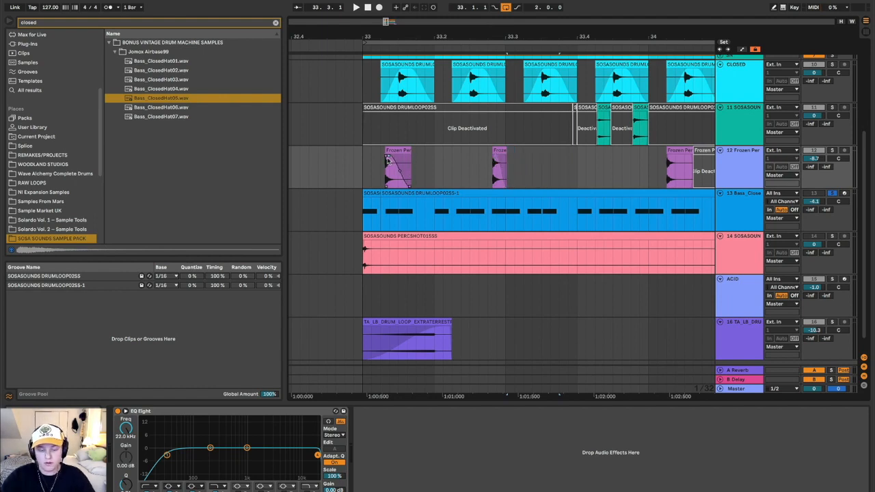
scroll(387, 160, up, 3)
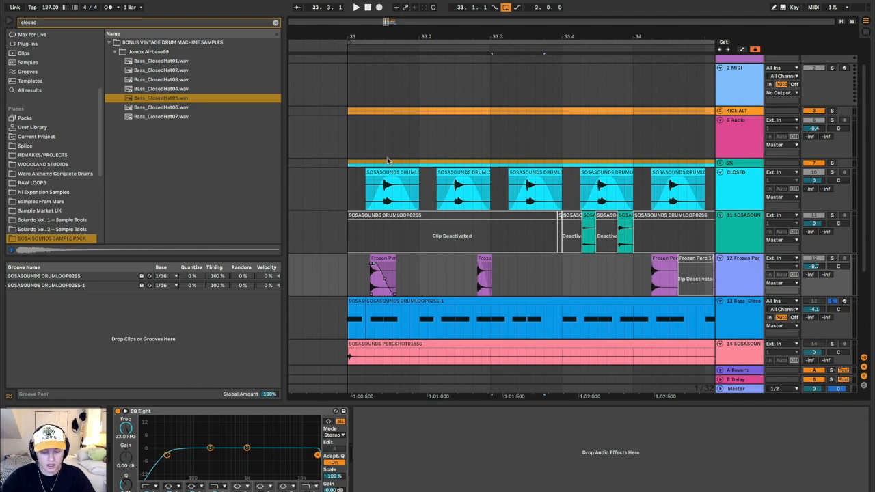
Consolidate bar 33 of the Frozen Perc track into one clip and duplicate it across bar 34
scroll(387, 160, down, 3)
drag(340, 208, 546, 209)
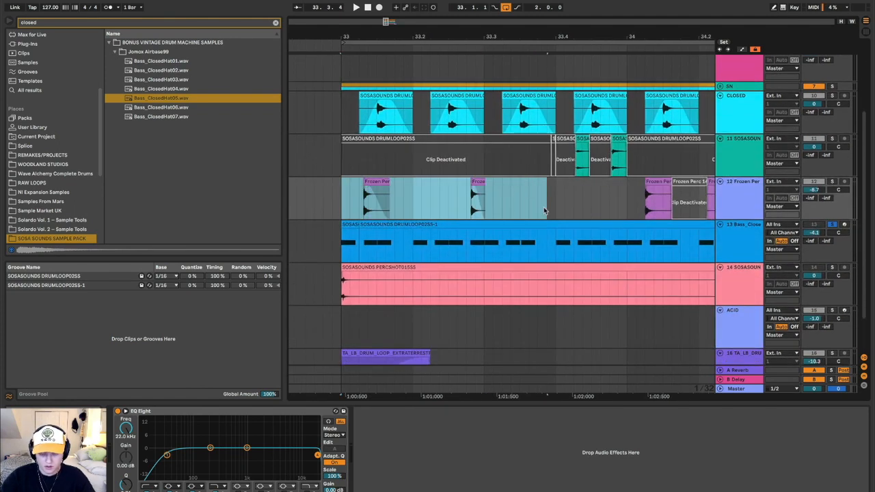
scroll(543, 206, down, 2)
shift+click(605, 207)
key(super+j)
key(super+d)
scroll(605, 207, down, 4)
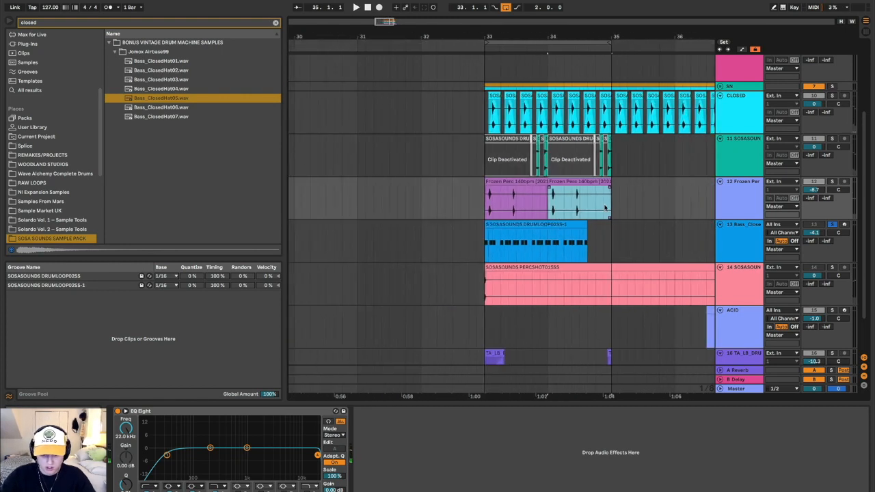
Clear the solo and play the two-bar loop with all active tracks to hear the duplicated Frozen Perc clip
scroll(605, 207, down, 2)
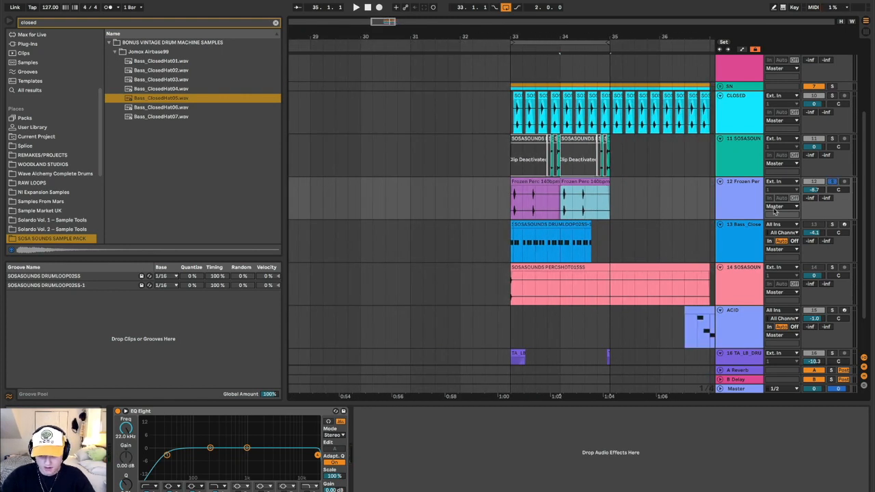
scroll(758, 216, down, 2)
key(space)
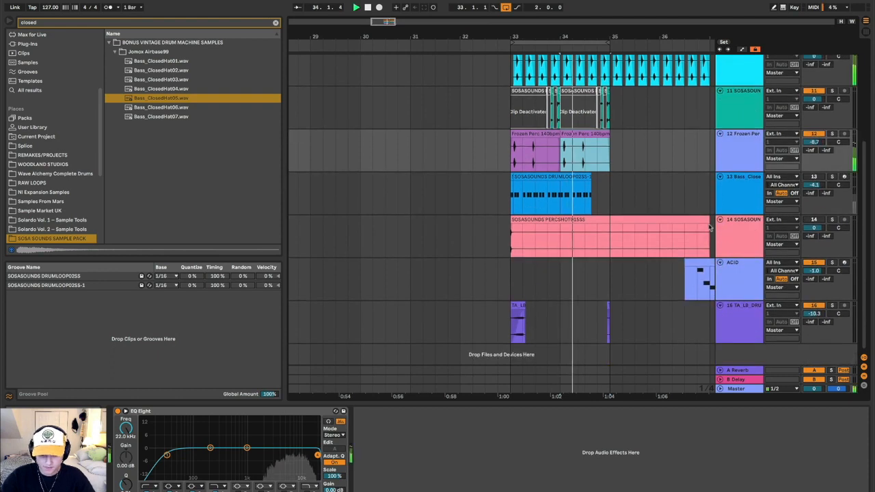
scroll(615, 218, up, 5)
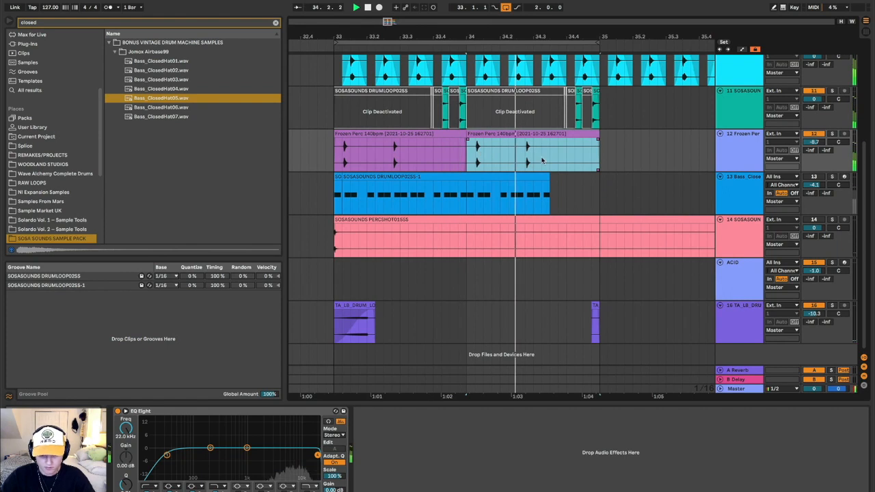
scroll(634, 148, up, 1)
click(719, 156)
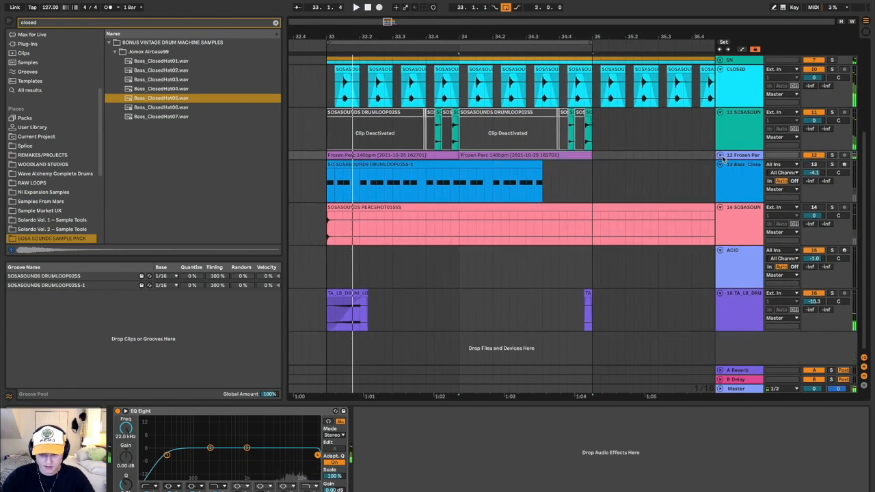
click(720, 155)
Audition the drum loop and Frozen Perc tracks soloed together, and play the loop again with the other active tracks
click(443, 140)
click(471, 131)
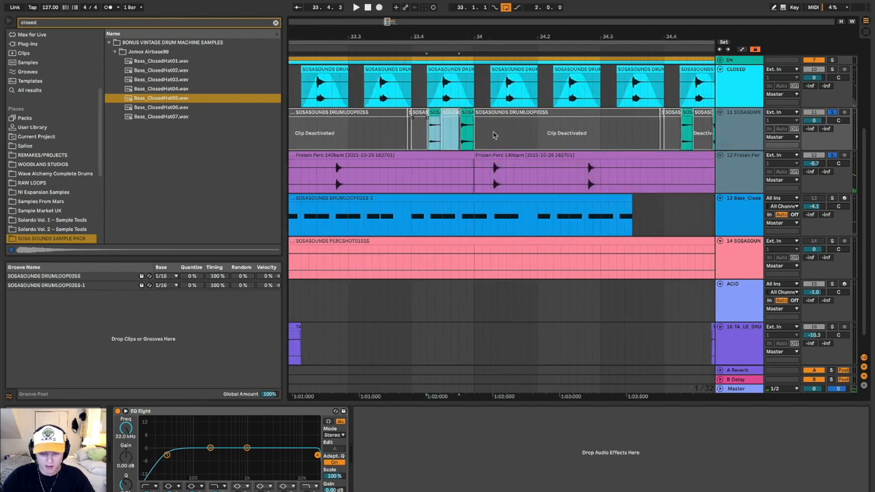
scroll(405, 158, down, 2)
drag(367, 176, 452, 177)
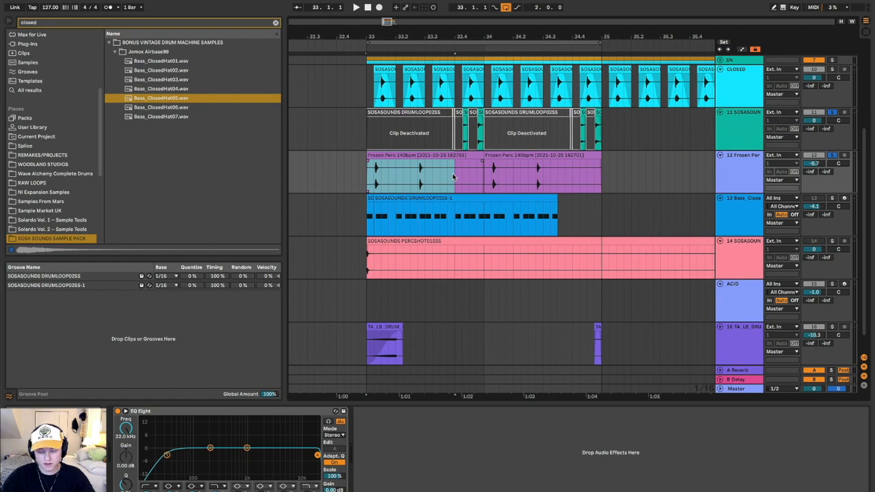
click(733, 156)
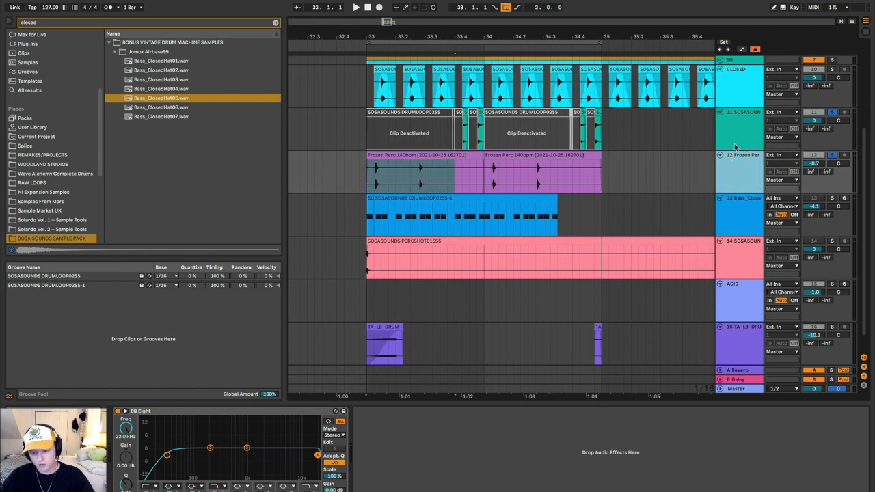
click(736, 146)
key(space)
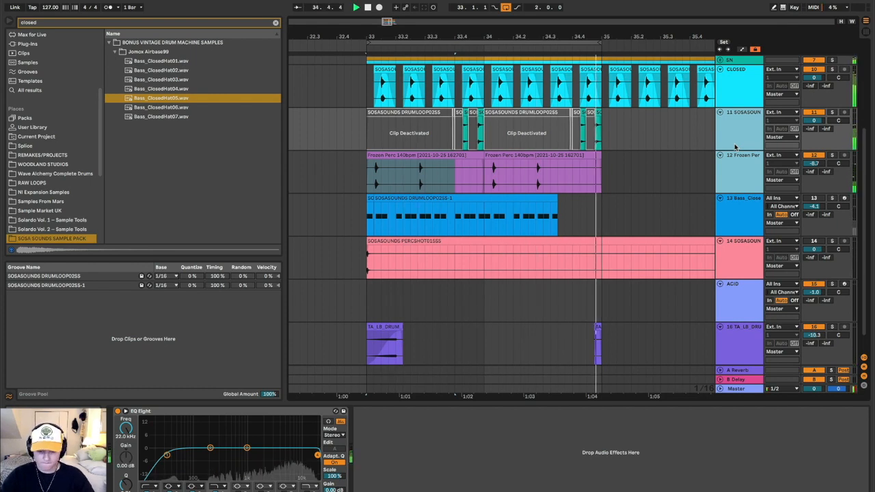
key(space)
Move the SOSASOUNDS PERCSHOT track directly above the Bass_ClosedHat track
key(plus)
key(plus)
drag(732, 266, 412, 267)
key(minus)
key(minus)
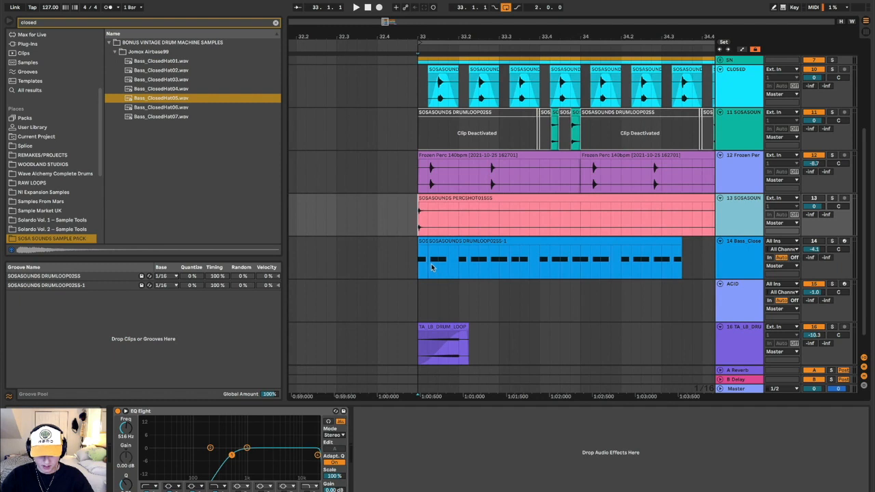
Move the PERCSHOT clip to start at 33.1.4, activate its track and play it with the loop
click(468, 201)
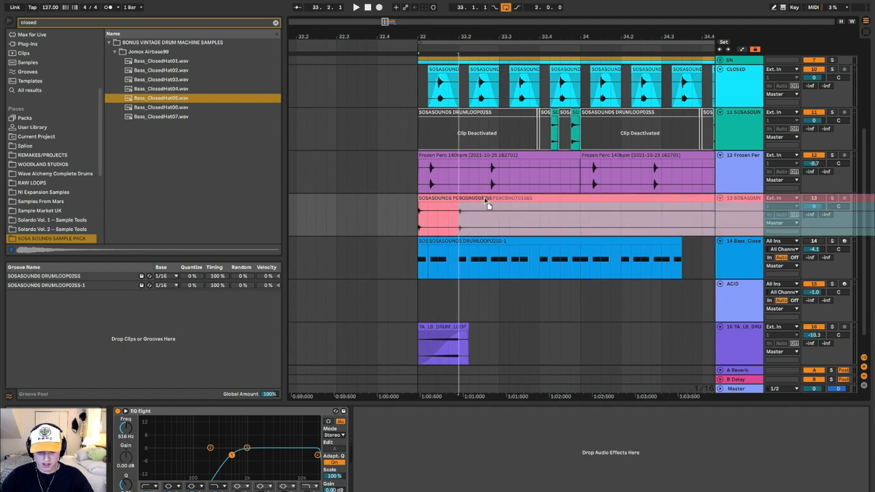
click(462, 233)
key(space)
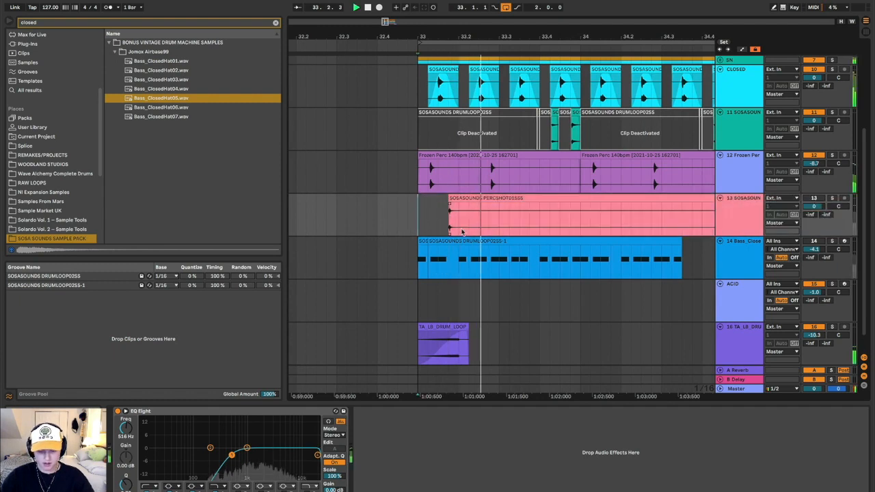
key(plus)
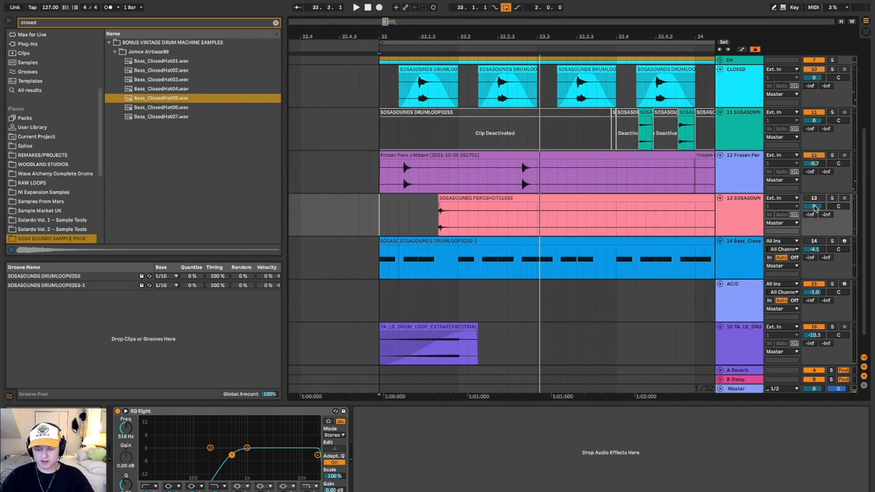
key(minus)
key(minus)
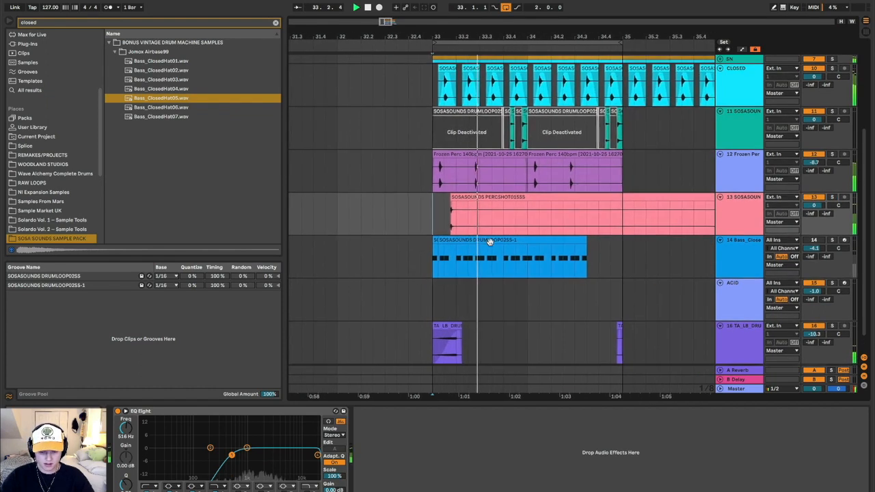
key(plus)
key(plus)
key(plus)
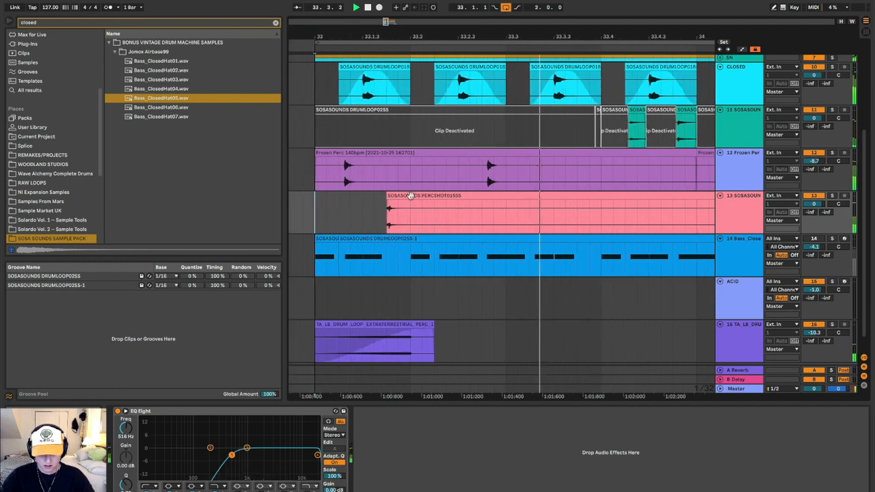
Move the PERCSHOT clip so that it starts at 33.2.4, near the second Frozen Perc hit
click(483, 205)
key(ctrl+e)
key(Delete)
key(plus)
key(plus)
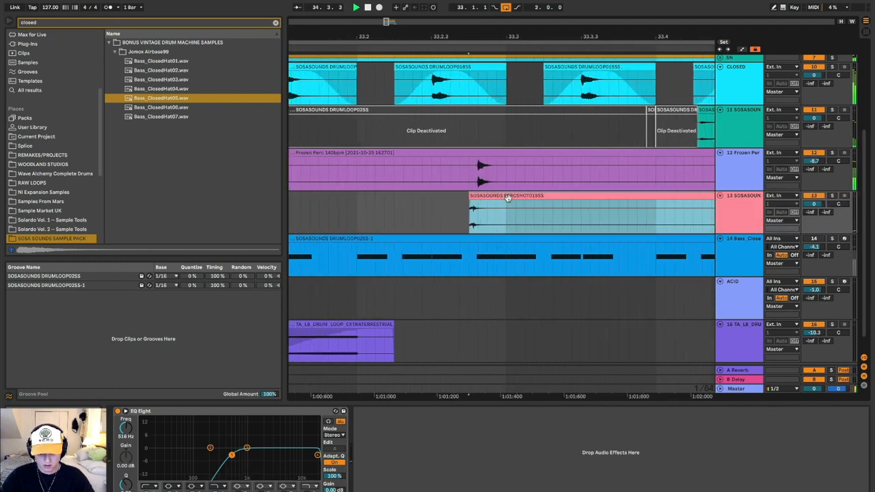
Try shifting the PERCSHOT clip slightly later so it starts together with the second Frozen Perc hit
key(plus)
key(plus)
key(plus)
key(plus)
drag(482, 196, 506, 200)
key(minus)
key(minus)
key(minus)
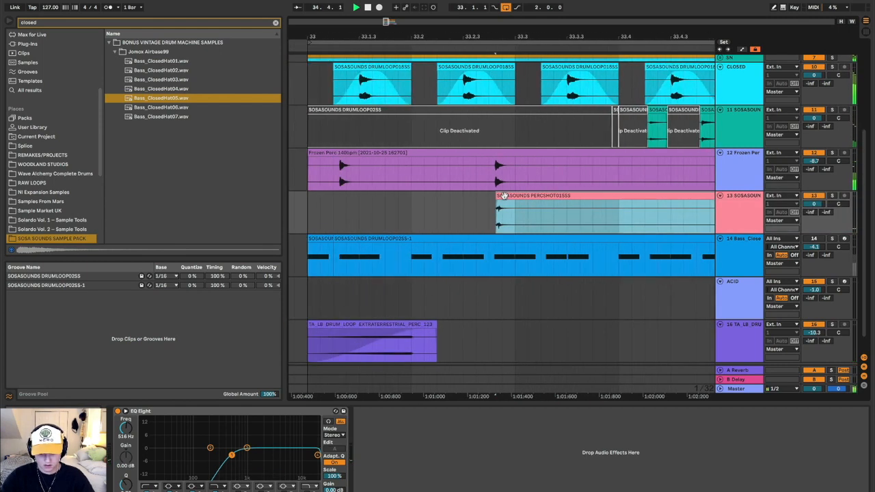
Place the PERCSHOT clip's start exactly on 33.2.4 and play the loop from bar 33
drag(503, 196, 510, 202)
click(308, 220)
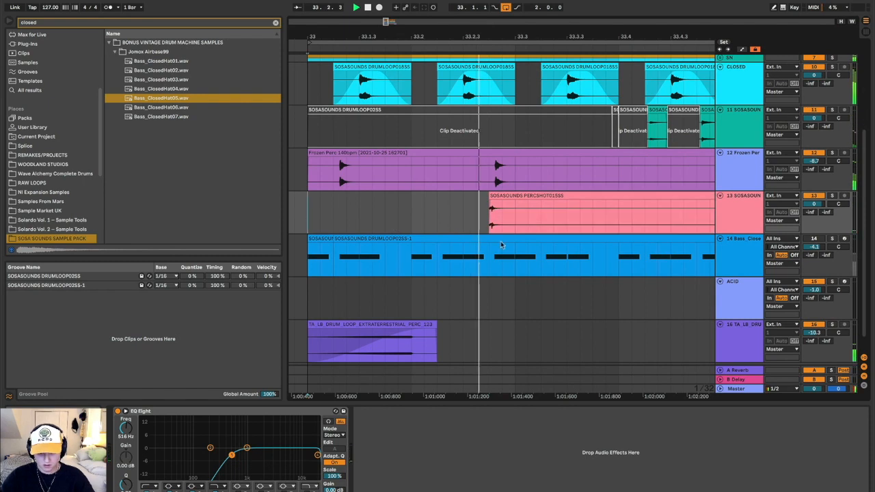
Duplicate the first sixteenth of the PERCSHOT clip, from 33.2.4 to 33.3, and place the copy at 33.3.2
key(plus)
drag(478, 224, 514, 224)
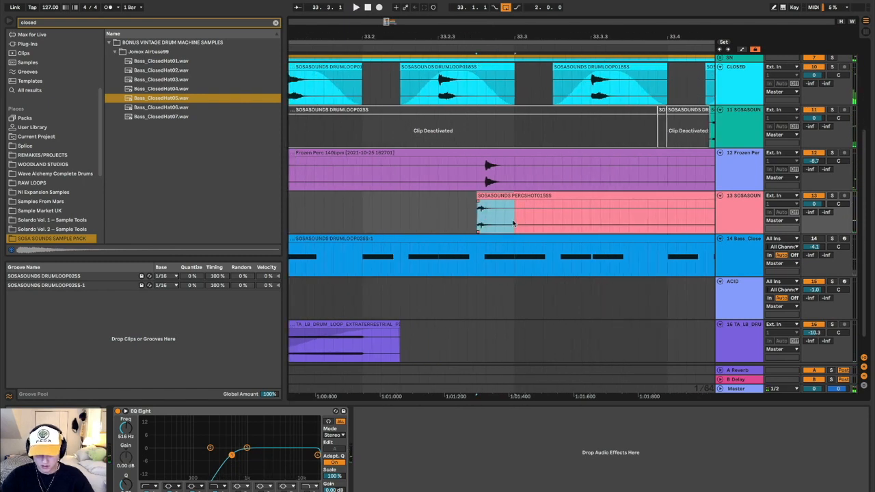
key(ctrl+d)
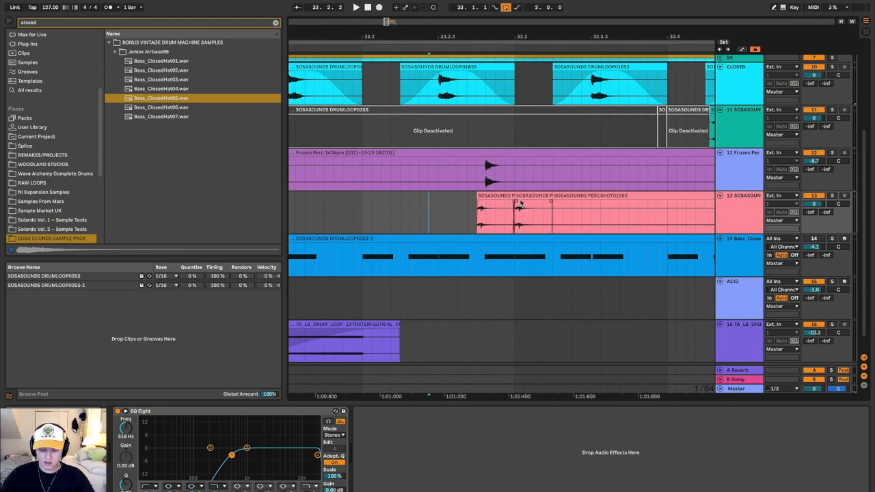
drag(532, 202, 563, 197)
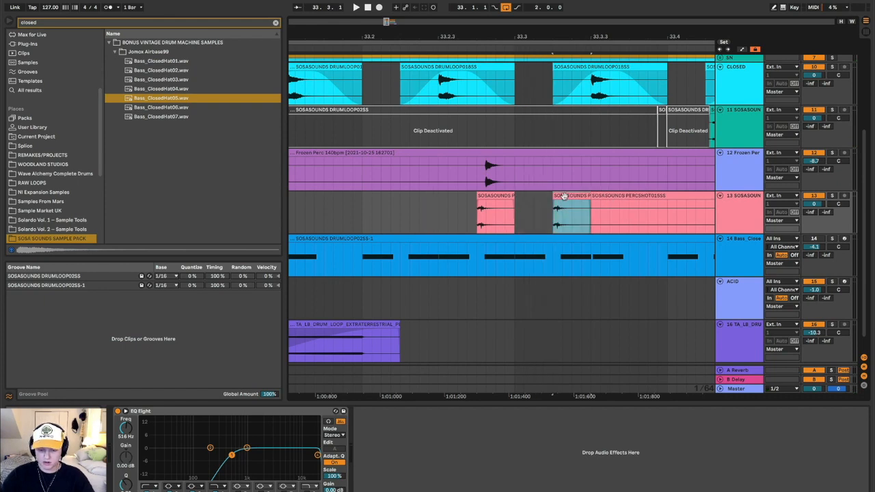
Delete the rest of the PERCSHOT clip after the second short hit and play the loop
click(613, 195)
key(Delete)
click(446, 207)
key(space)
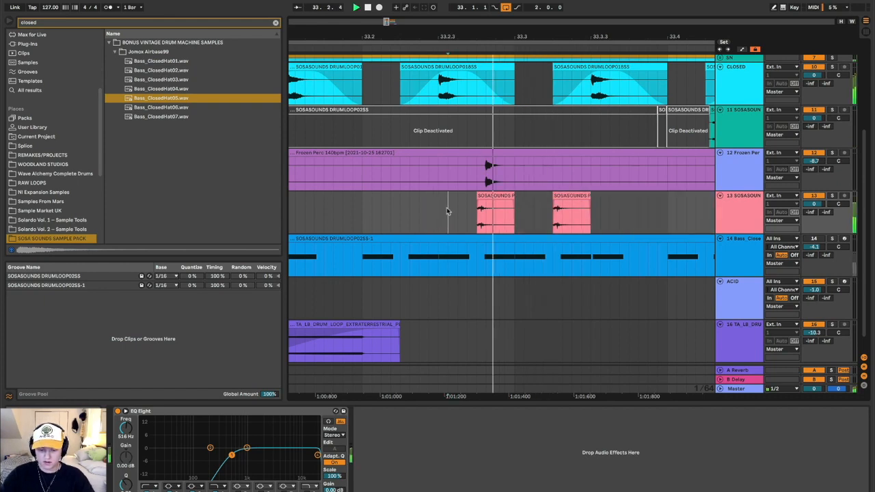
key(minus)
click(393, 221)
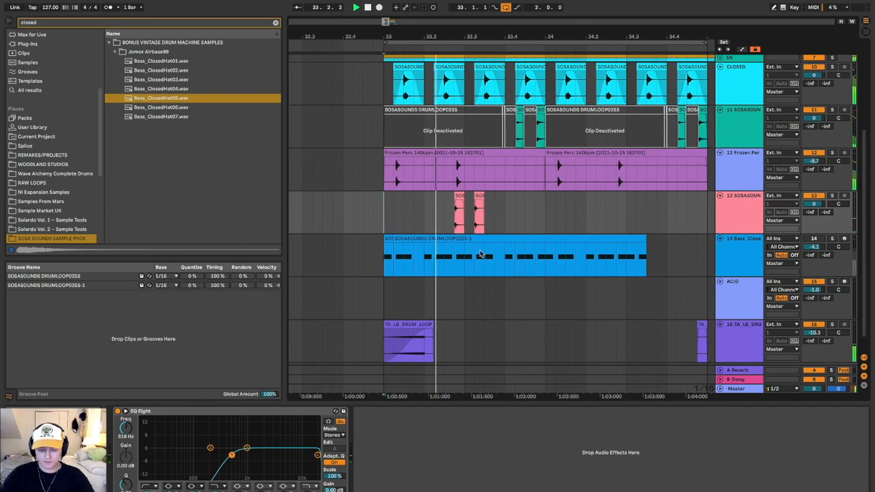
Compare the first PERCSHOT hit's start with the second Frozen Perc hit and play bar 33
key(plus)
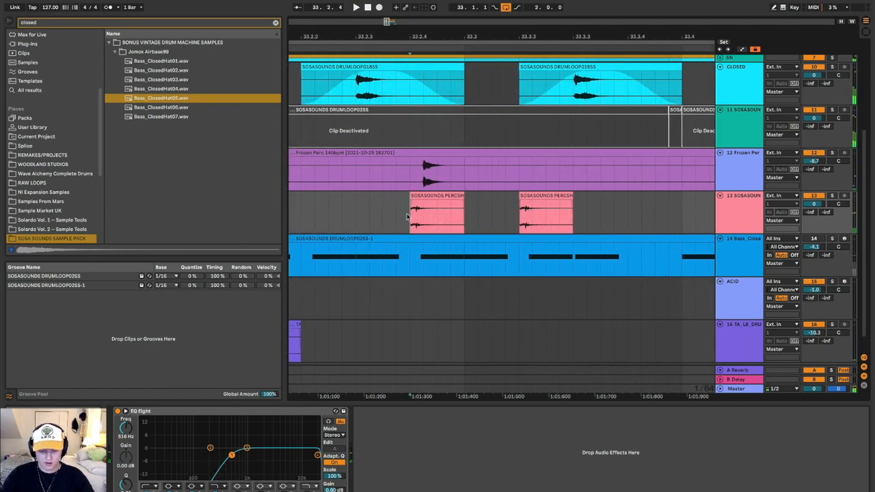
key(plus)
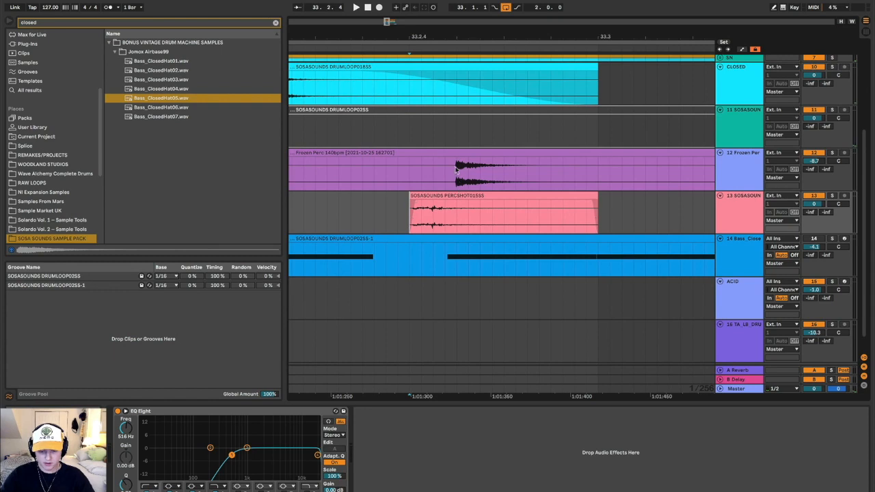
key(minus)
key(minus)
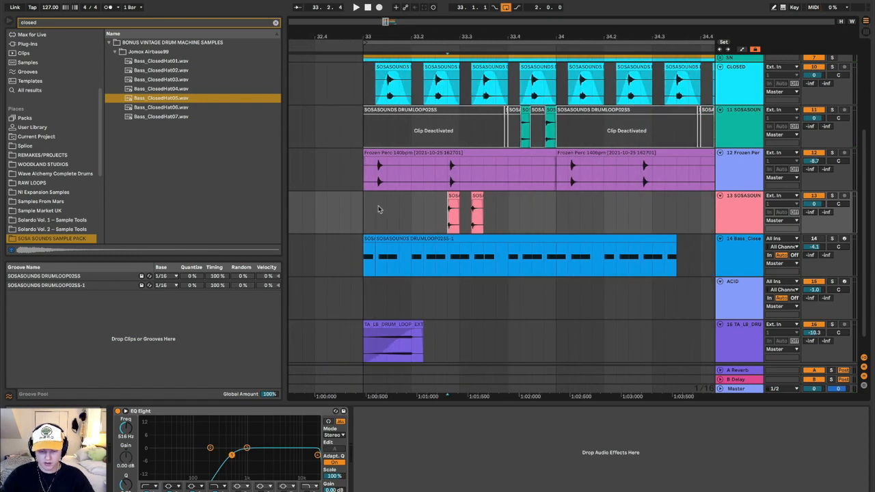
drag(409, 212, 563, 214)
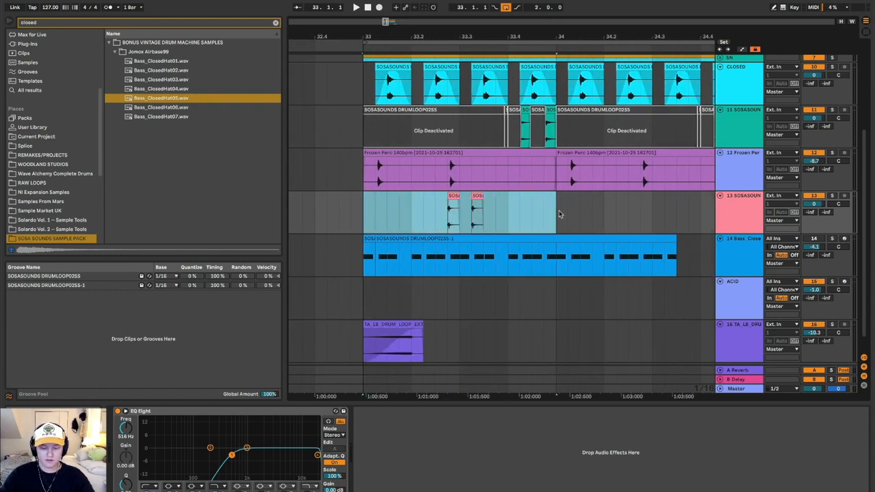
key(space)
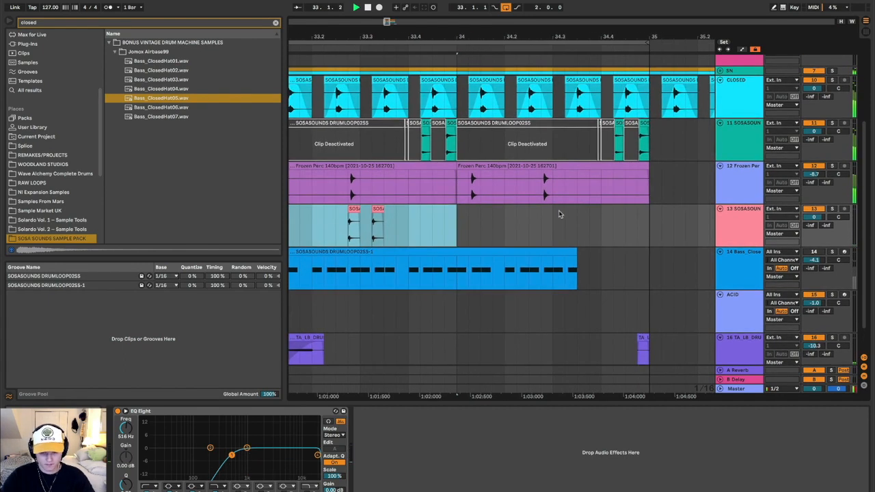
key(space)
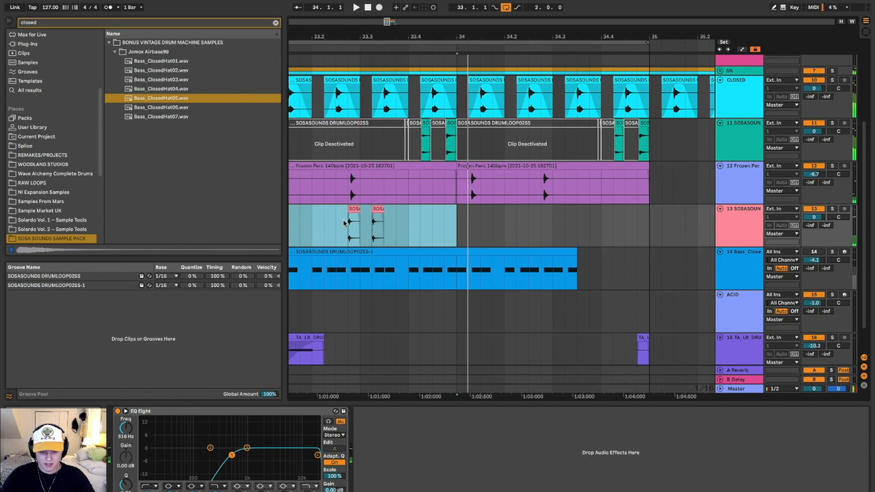
Extend the closed hat part to bar 35 and consolidate it into one clip starting at bar 33
click(350, 223)
scroll(365, 224, up, 10)
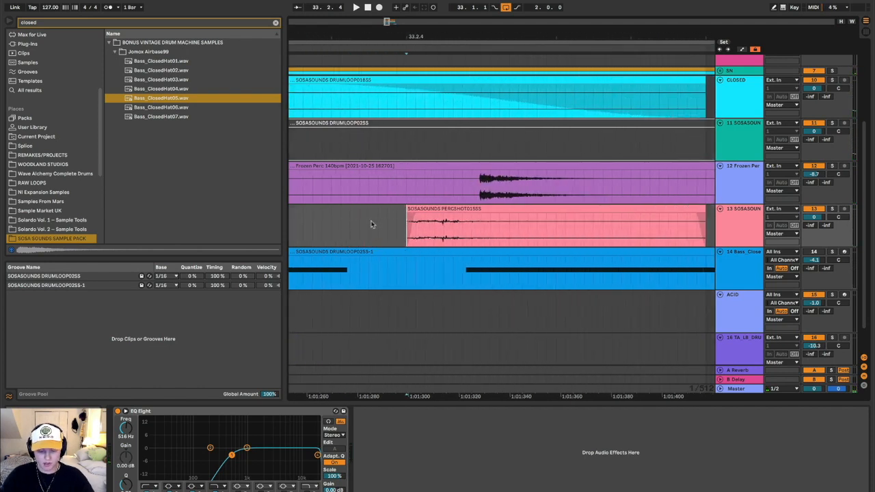
scroll(372, 224, down, 2)
click(431, 267)
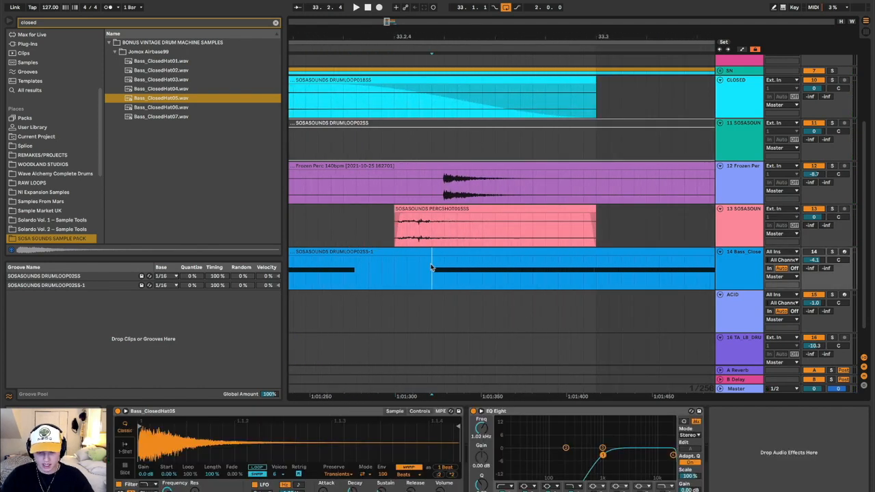
scroll(431, 268, down, 3)
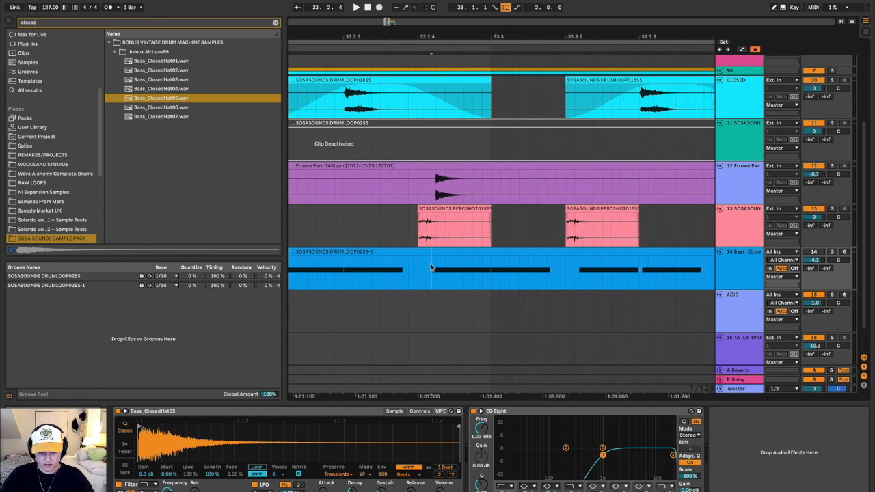
scroll(431, 267, up, 3)
scroll(449, 269, down, 5)
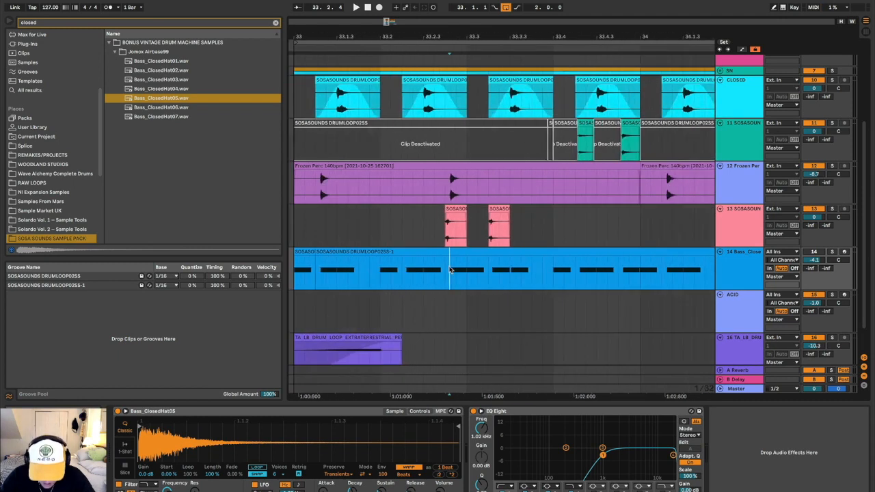
drag(392, 252, 657, 261)
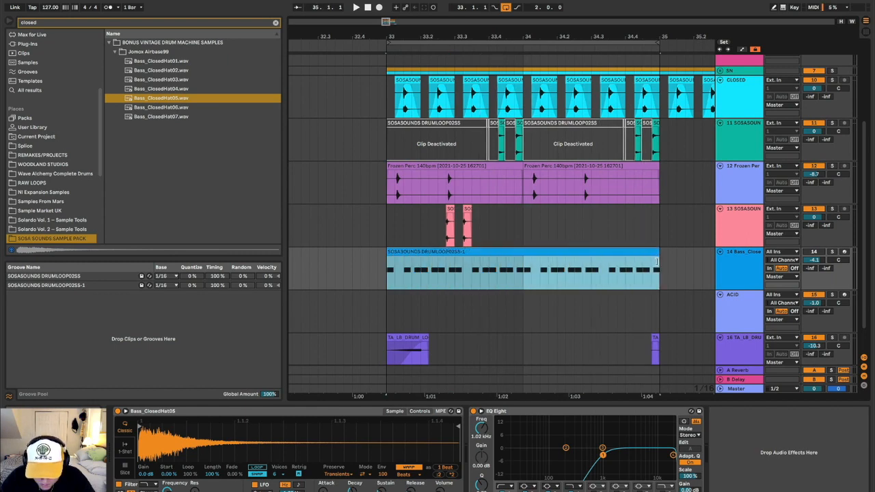
Shift the first PERCSHOT hit slightly later than 33.2.4 to line up with the grooved closed hat note
scroll(441, 281, up, 5)
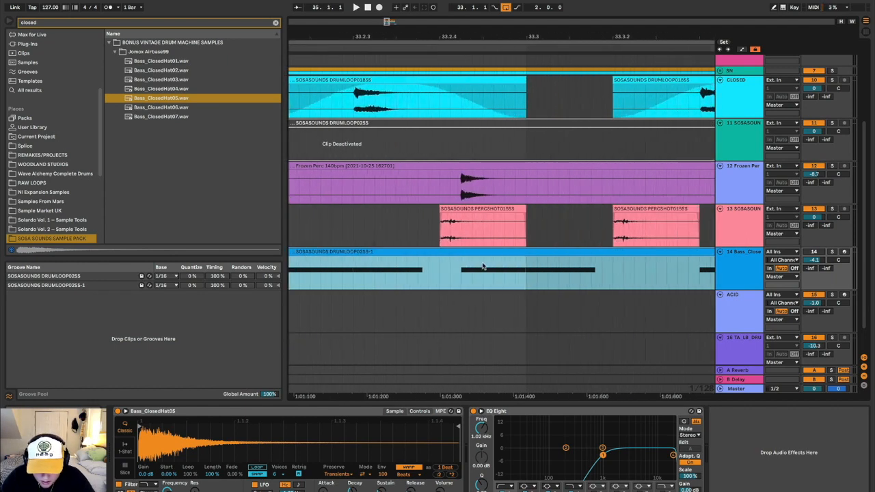
drag(409, 212, 460, 217)
click(438, 268)
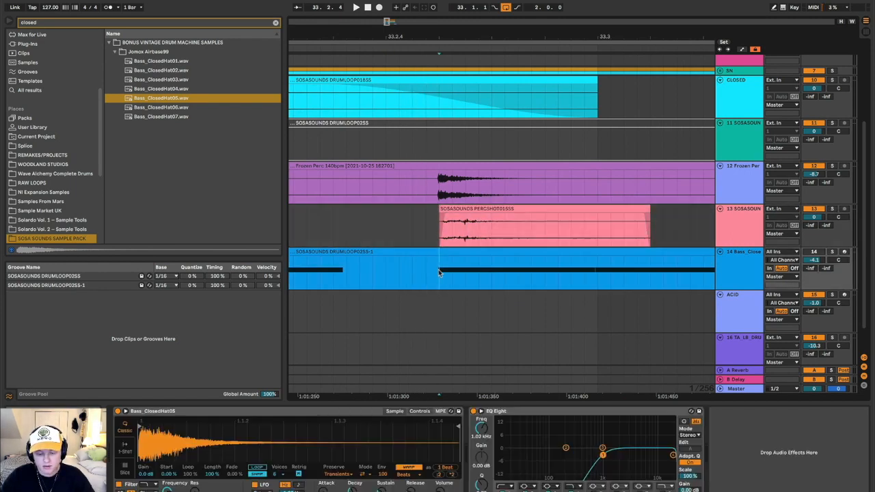
Fine-tune the first PERCSHOT hit's start against the closed hat note and play the loop from bar 33
click(445, 218)
scroll(449, 209, up, 2)
drag(450, 209, 444, 210)
scroll(444, 210, down, 3)
scroll(444, 210, up, 1)
scroll(441, 215, down, 6)
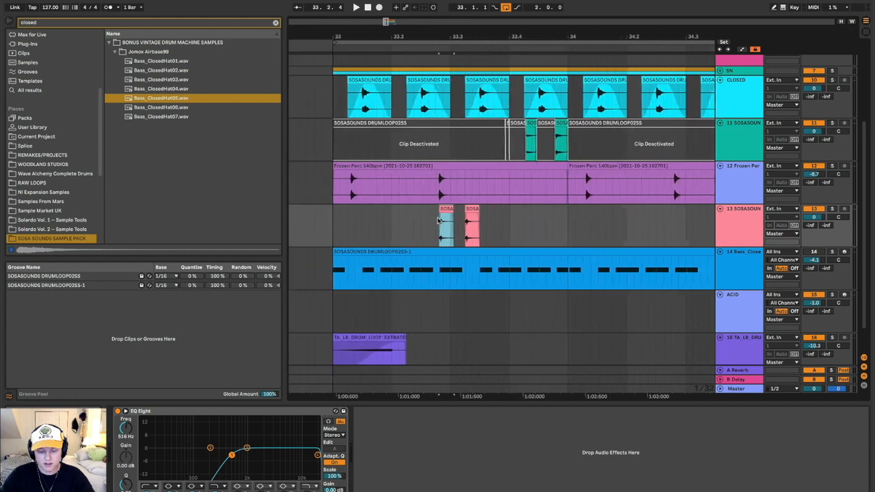
click(337, 233)
key(space)
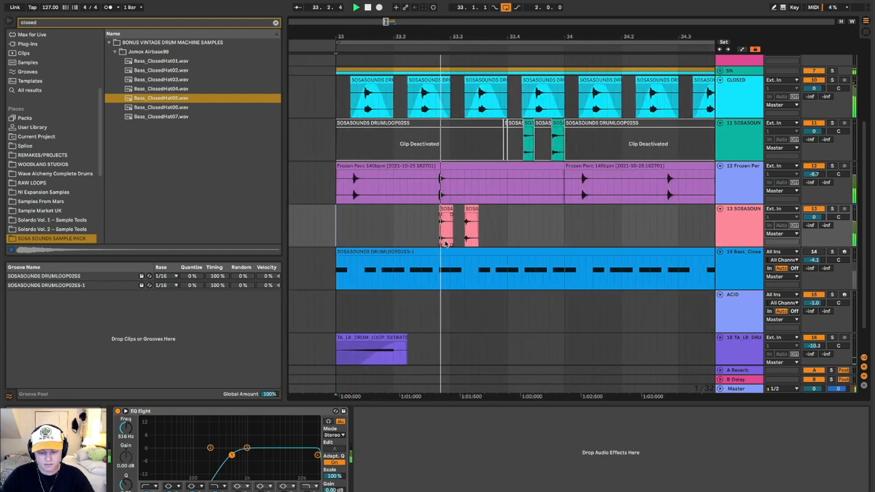
Split out the closed hat section near 33.2.4 and move it to 33.3.2 under the second PERCSHOT hit as a timing guide
scroll(453, 237, up, 3)
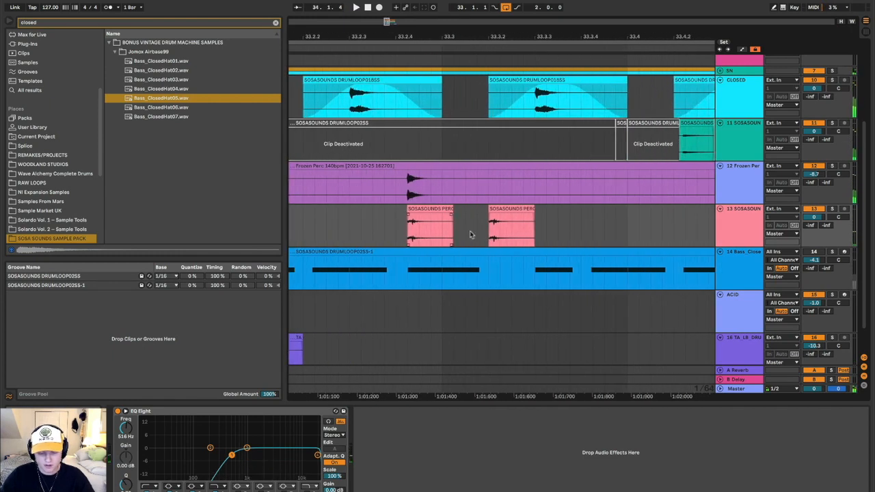
scroll(496, 230, up, 2)
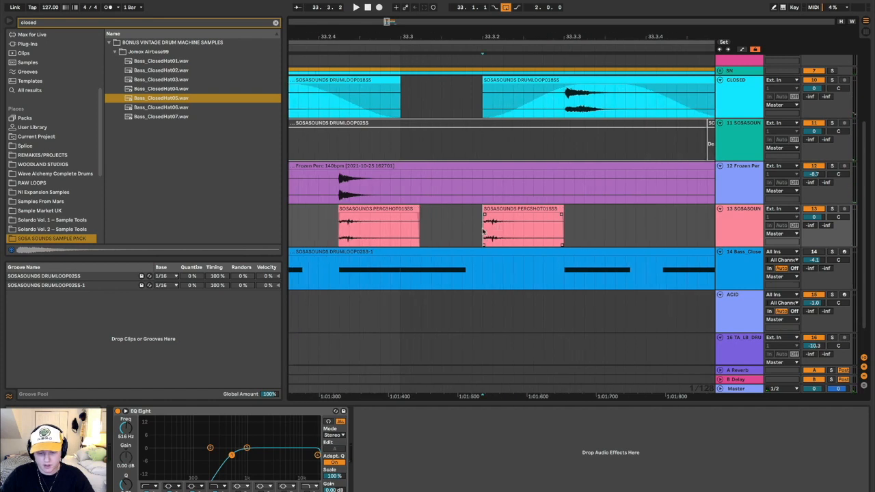
scroll(484, 233, down, 3)
click(436, 281)
key(ctrl+e)
drag(445, 282, 486, 279)
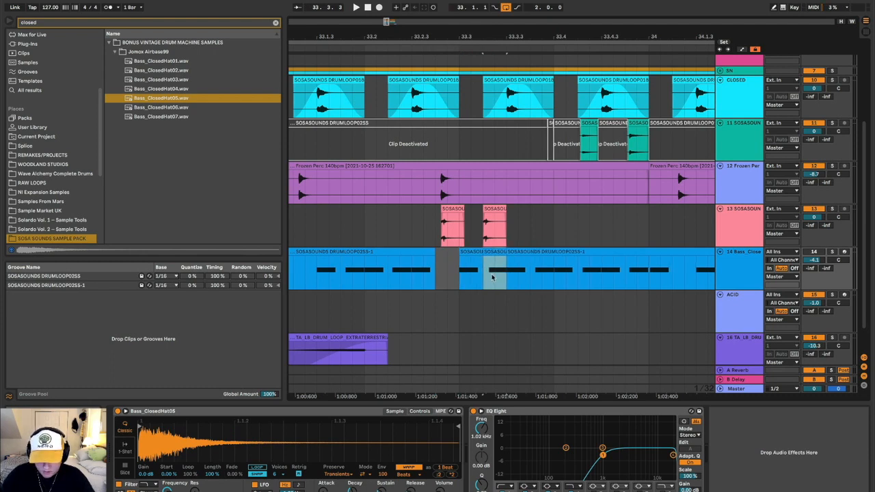
Shift the second PERCSHOT hit slightly later than 33.3.2 so it starts with the closed hat guide note
scroll(492, 277, up, 6)
drag(409, 211, 467, 217)
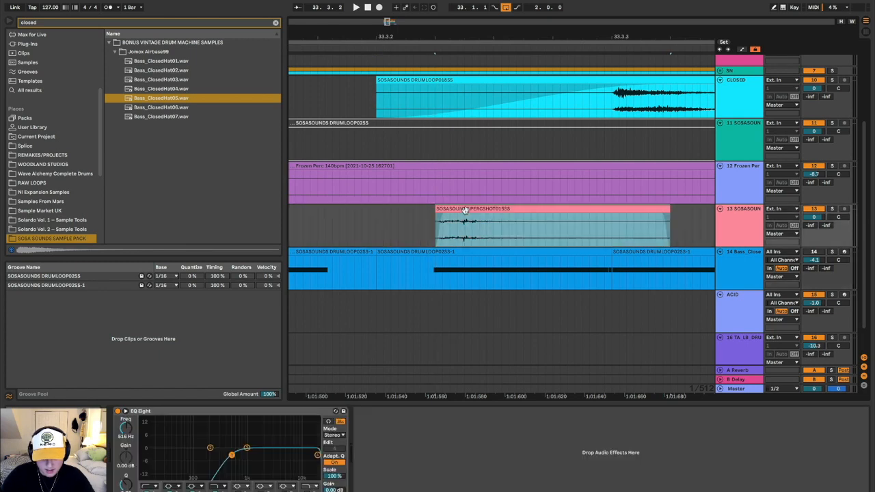
scroll(457, 211, up, 3)
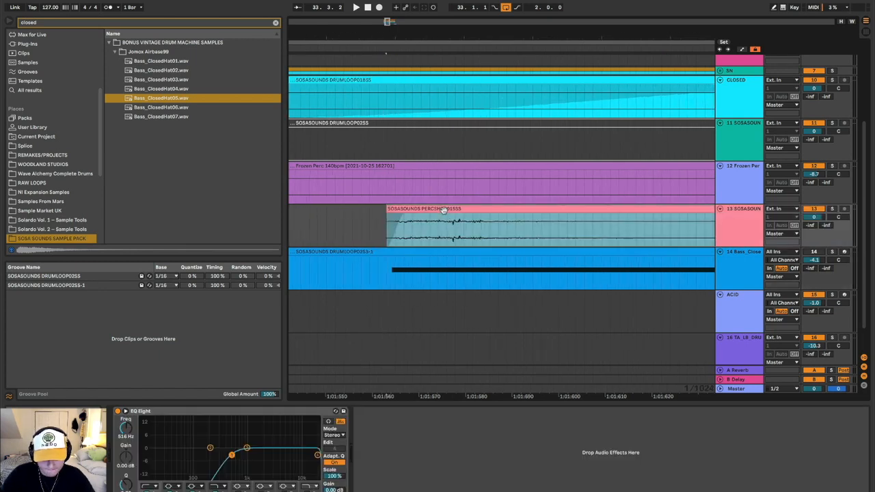
scroll(451, 210, down, 5)
scroll(443, 211, down, 5)
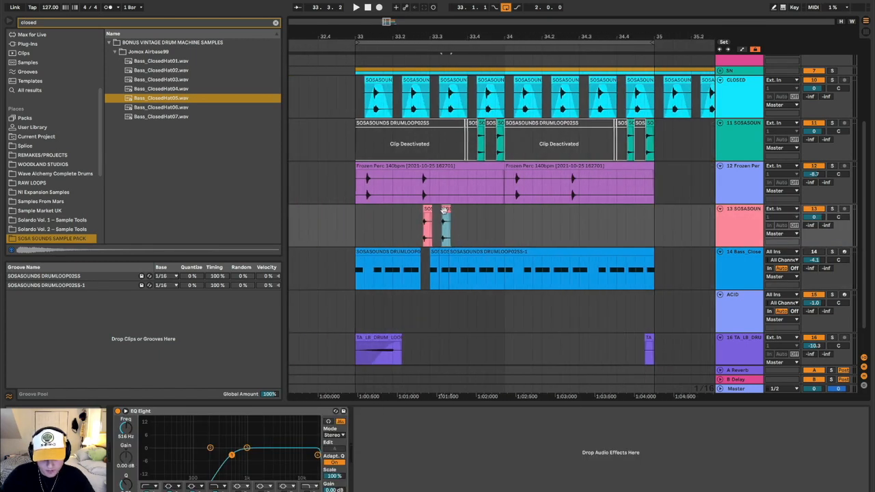
Restore the closed hat part as one continuous clip from bar 33 to bar 35
drag(418, 253, 652, 262)
click(367, 234)
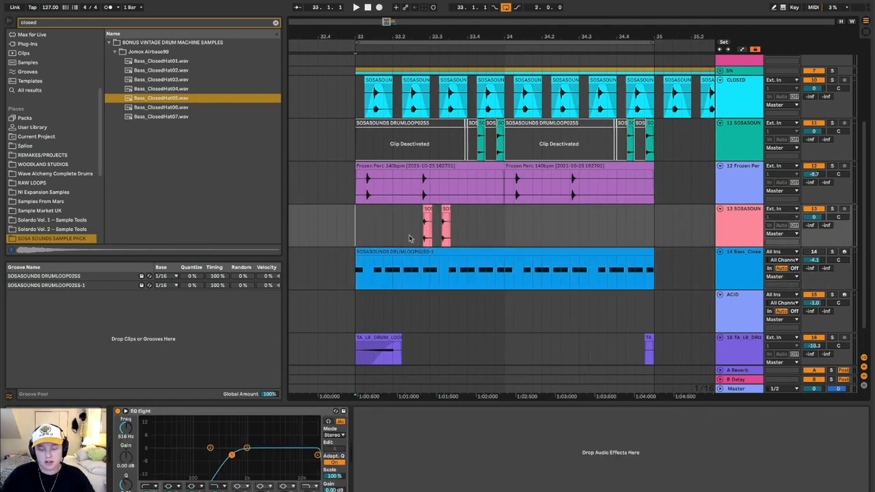
scroll(412, 237, up, 2)
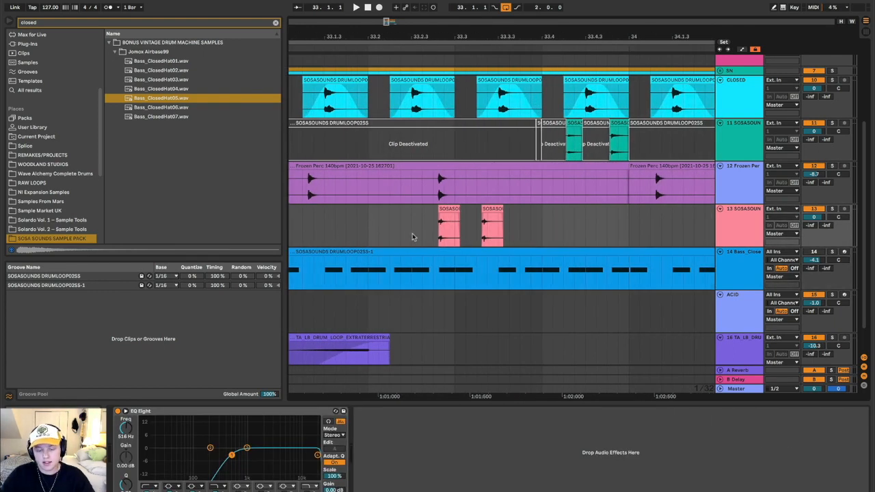
click(432, 185)
click(564, 141)
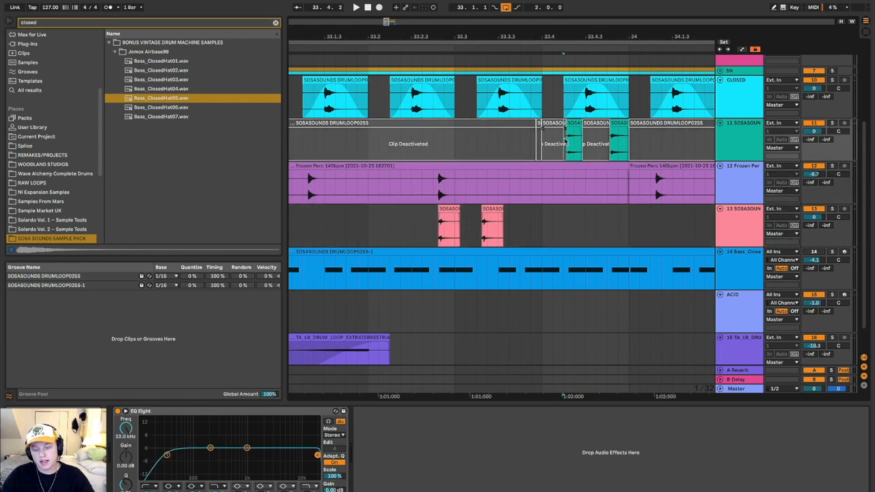
scroll(490, 217, down, 3)
Duplicate bar 33 of the PERCSHOT track into bar 34 and play the loop from bar 33
click(461, 233)
scroll(462, 232, right, 3)
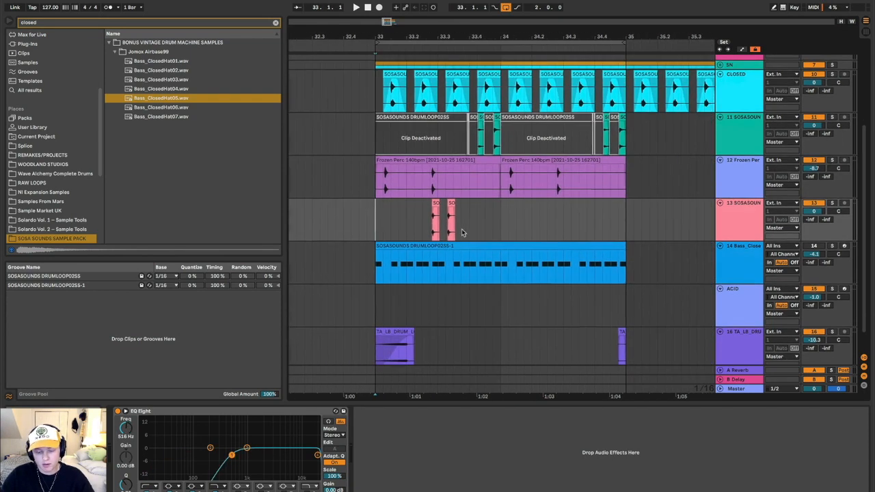
shift+click(478, 229)
key(ctrl+d)
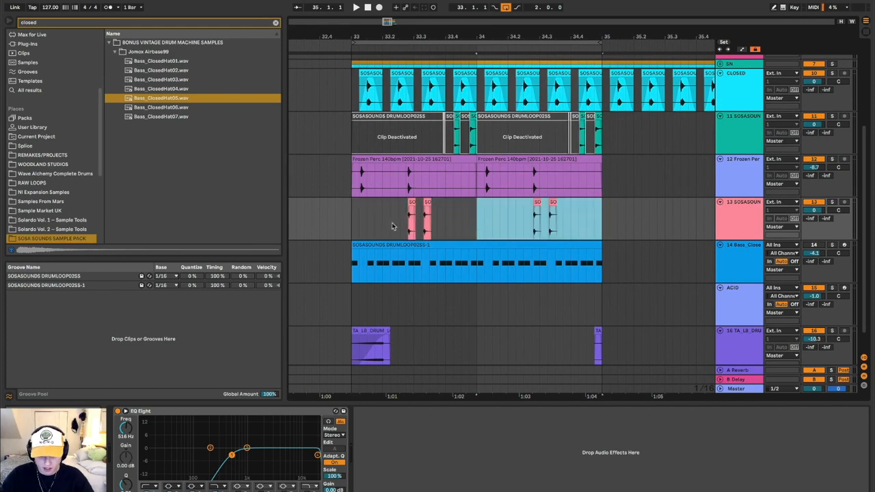
click(354, 225)
key(space)
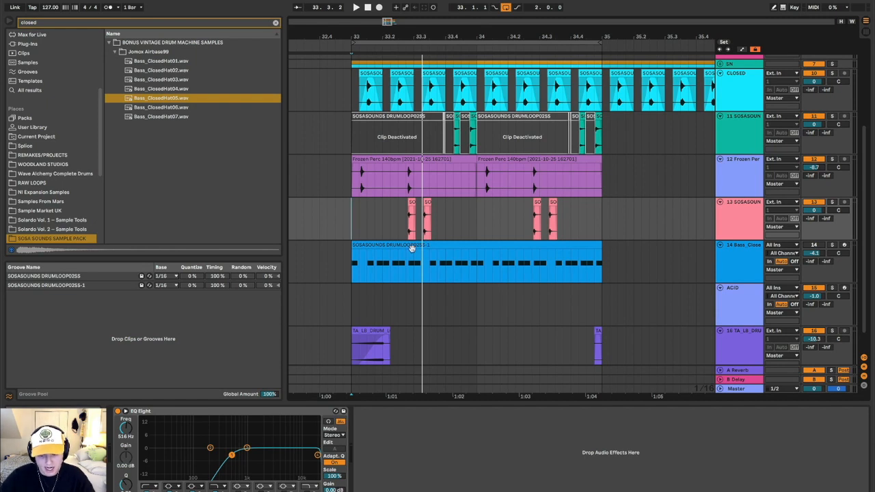
Rename the closed hat track as GROOVE
click(734, 259)
text(GROOVE)
key(Return)
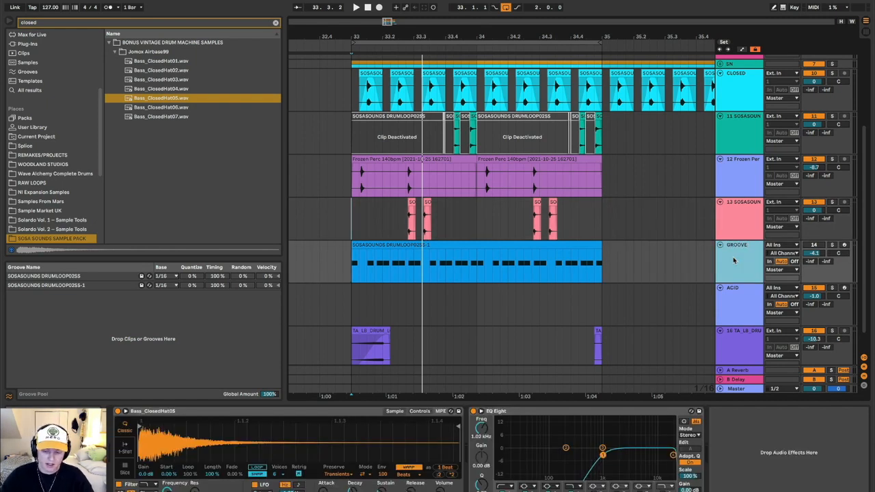
Insert a new audio track directly below the GROOVE track
drag(357, 270, 601, 270)
click(739, 263)
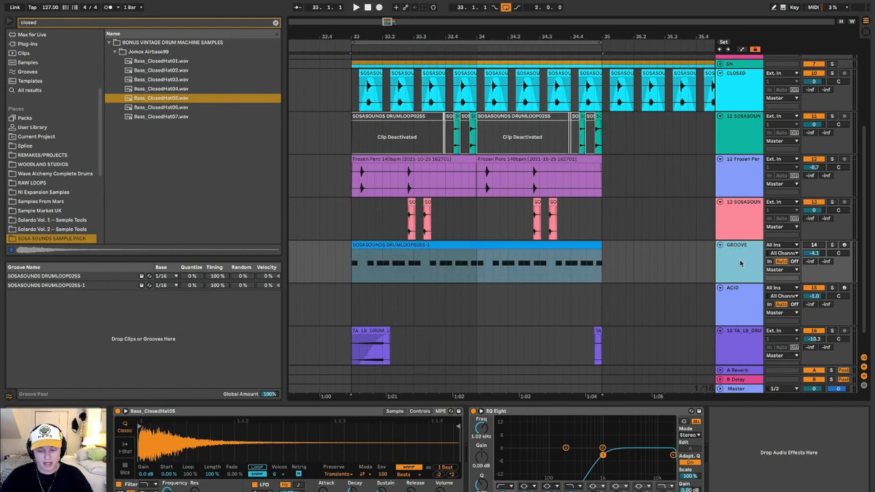
key(ctrl+t)
Search the browser for "top lo", place 09_DMT_Drum_Loop_Top_128.wav on the new audio track at bar 33, and play it
click(63, 23)
text(top top)
key(BackSpace)
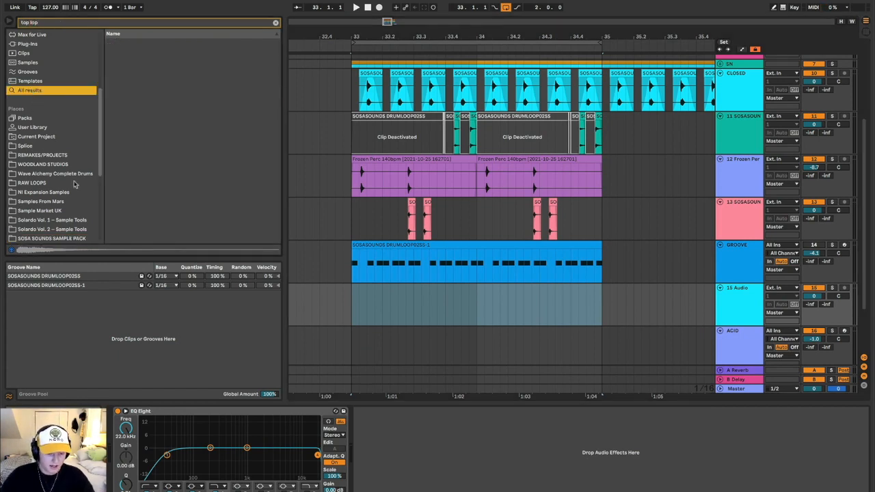
drag(167, 139, 350, 312)
key(space)
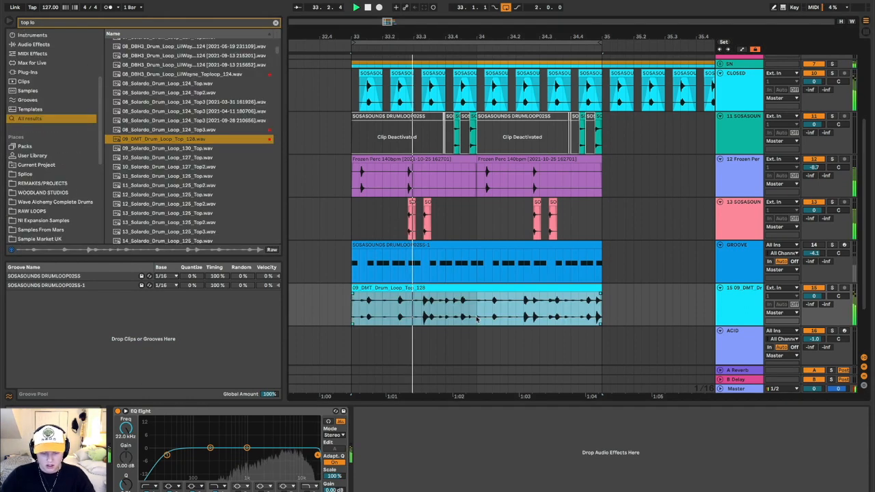
Audition the top loop soloed, split it at bar 34 and delete everything after the split
drag(354, 314, 415, 315)
scroll(414, 315, up, 3)
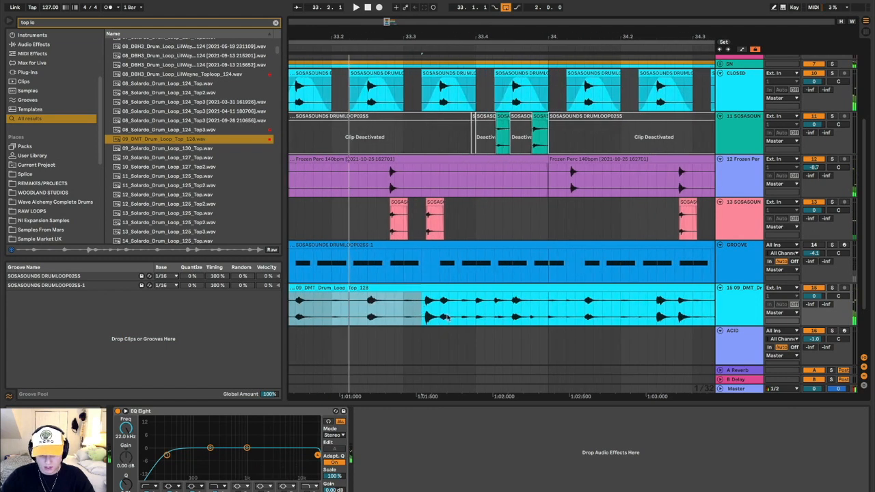
click(448, 315)
scroll(447, 315, down, 1)
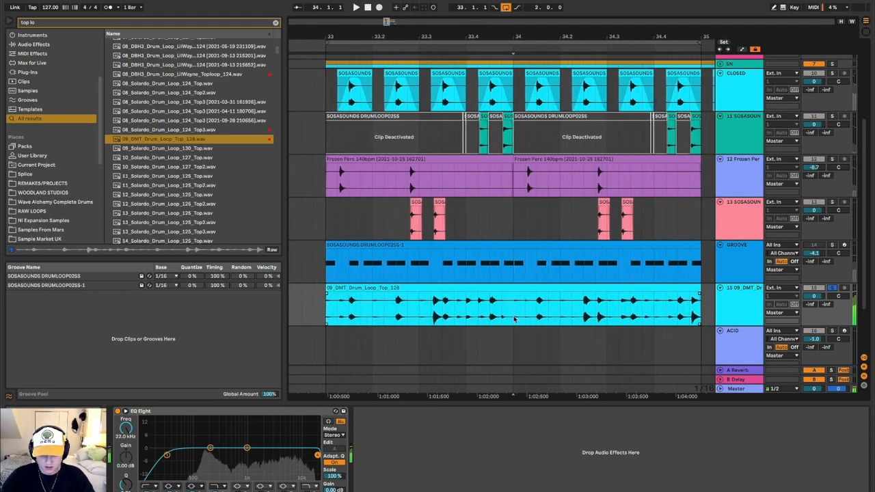
key(space)
click(513, 301)
key(ctrl+e)
click(535, 287)
key(Delete)
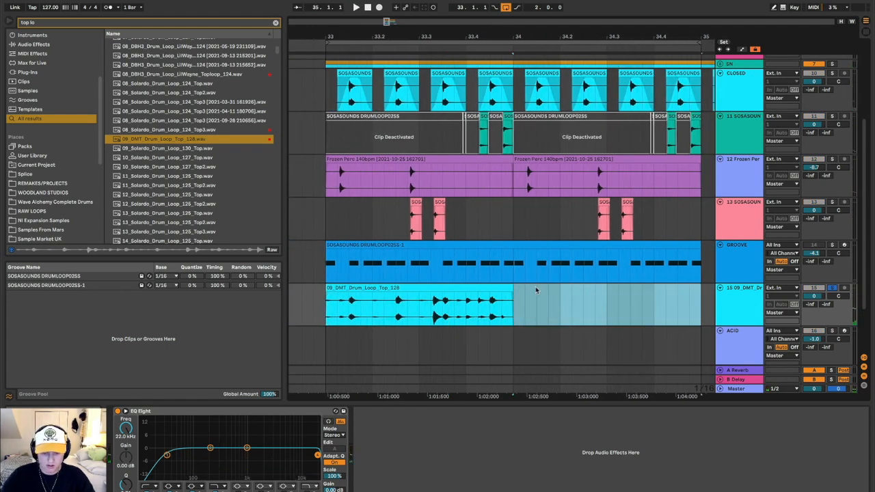
Play the trimmed top loop and delete its section from 33.3 to 33.4
click(331, 311)
key(space)
drag(328, 314, 466, 318)
key(space)
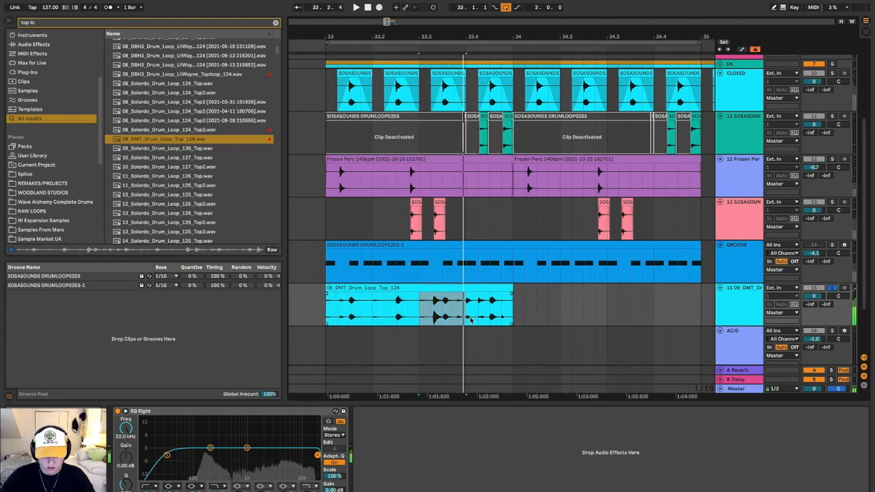
key(Delete)
Duplicate the top loop's last-beat slice into bar 34 and its first two beats to 33.3, playing the result
click(470, 320)
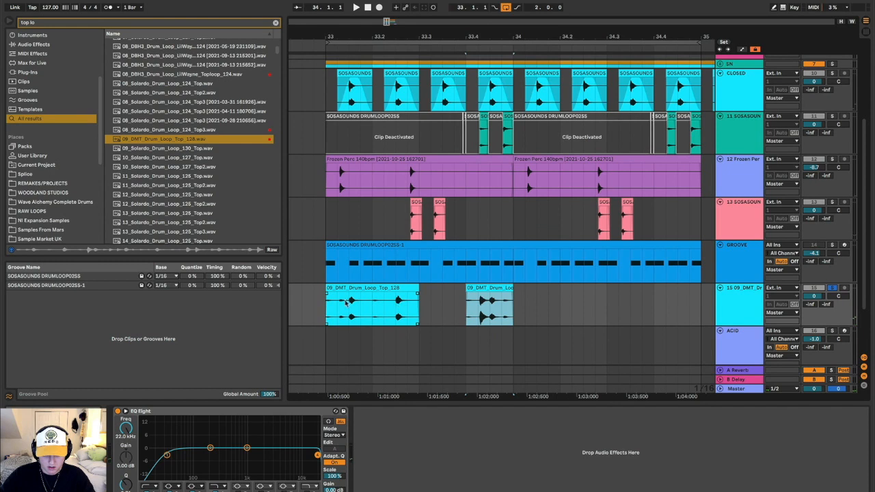
key(ctrl+d)
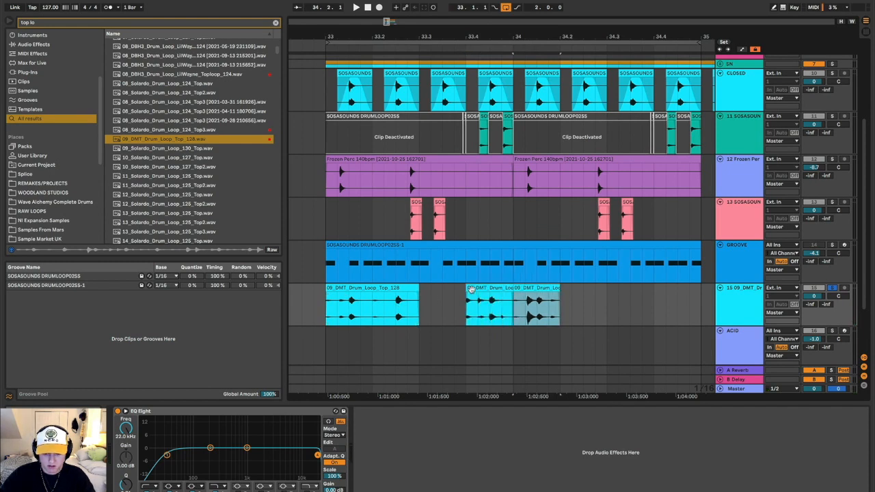
click(404, 294)
key(ctrl+d)
key(space)
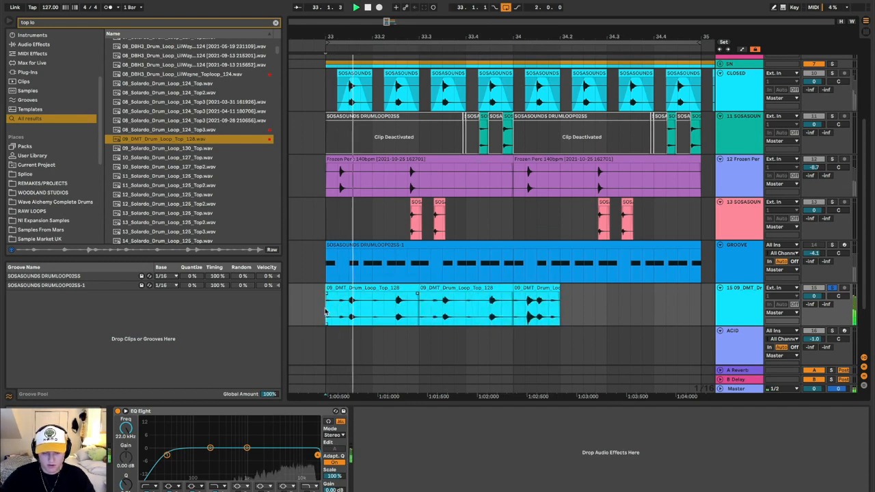
Move the one-beat top loop slice from the start of bar 34 to 34.2
scroll(398, 353, right, 2)
scroll(398, 353, down, 1)
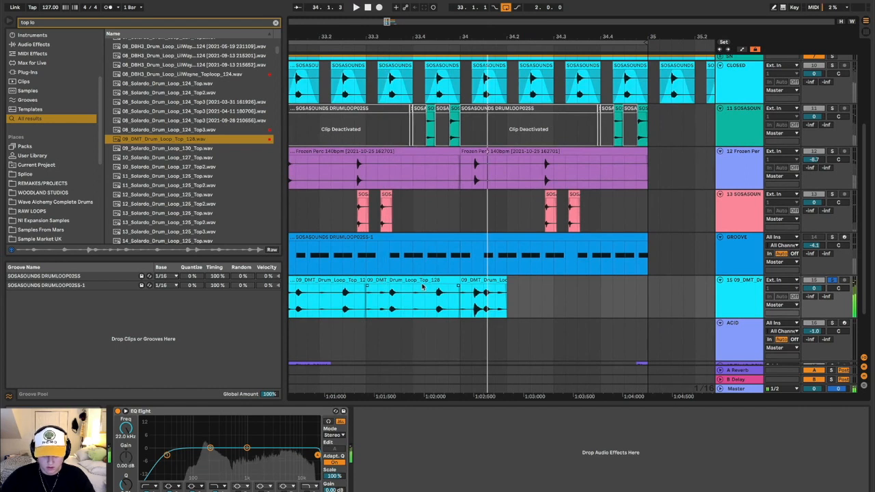
key(space)
drag(473, 280, 520, 281)
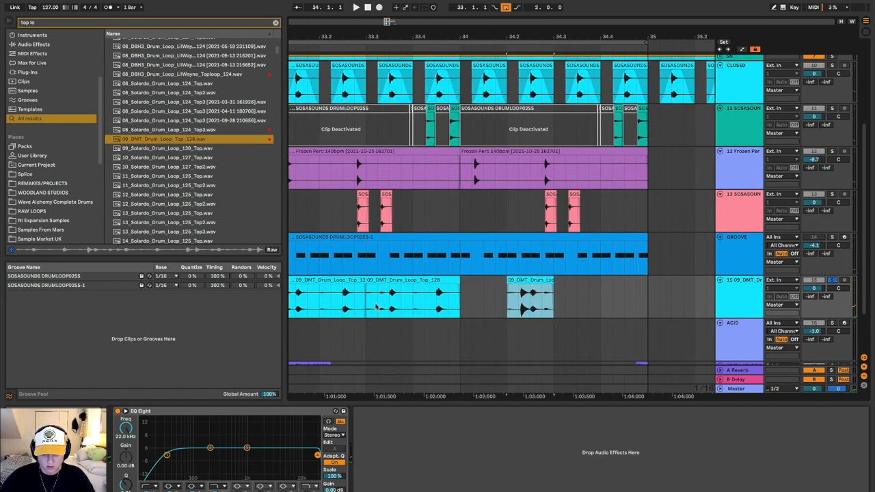
Copy the top loop's first beat to the start of bar 34 and play the pattern from bar 33
scroll(367, 307, left, 3)
scroll(367, 307, down, 1)
drag(345, 301, 392, 303)
key(ctrl+c)
click(532, 301)
key(ctrl+v)
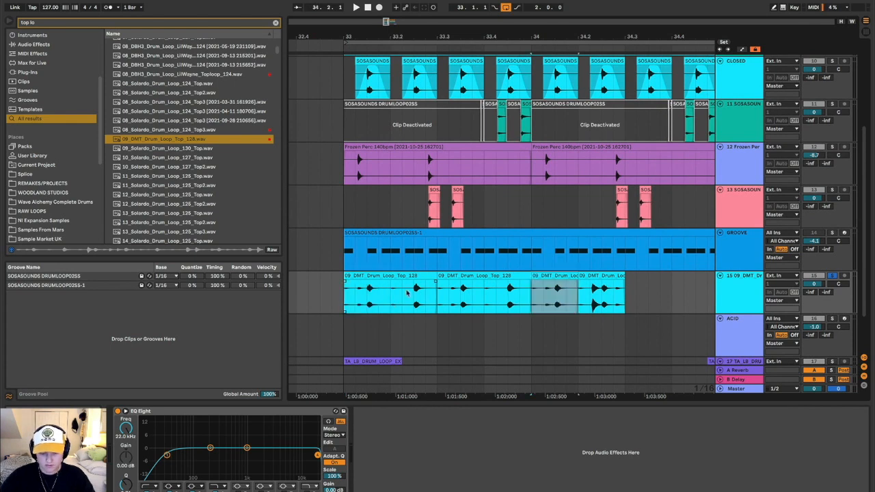
click(345, 292)
key(space)
scroll(592, 310, right, 2)
scroll(592, 310, down, 1)
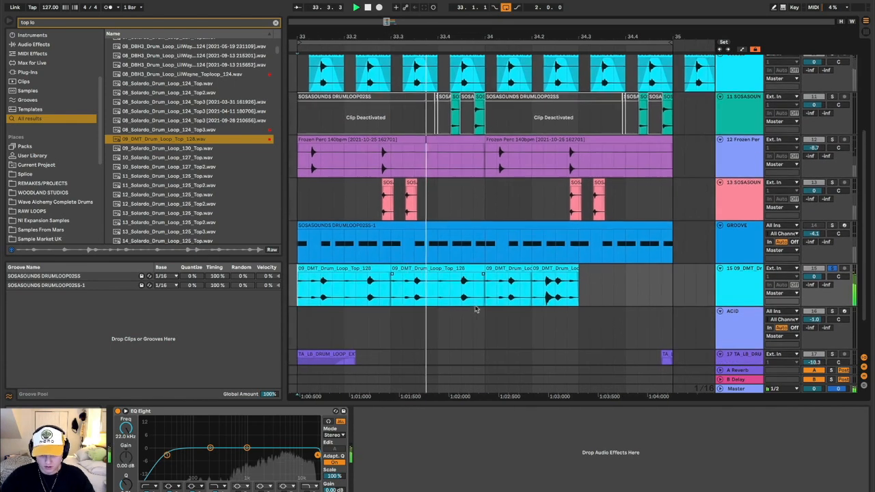
Extend the first top loop clip past 33.3 over the neighbouring clip to bring back its original hits
key(space)
scroll(555, 296, left, 2)
scroll(555, 296, up, 1)
click(467, 273)
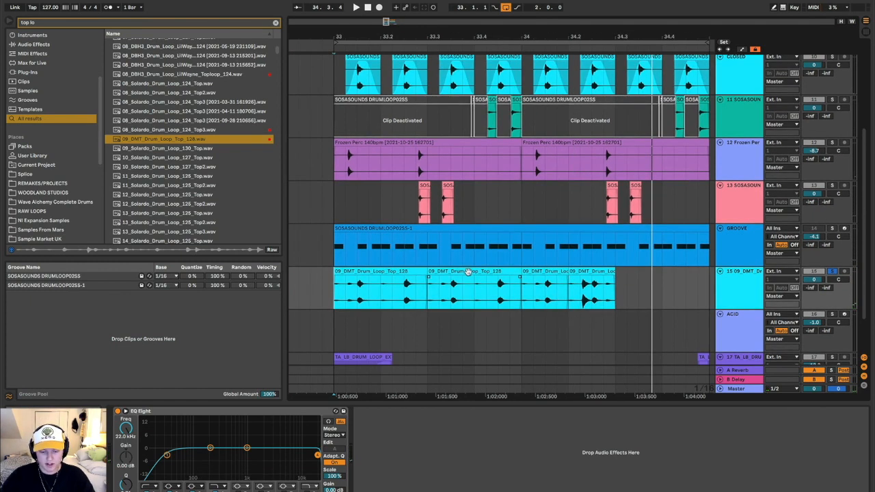
shift+click(426, 272)
key(ctrl+j)
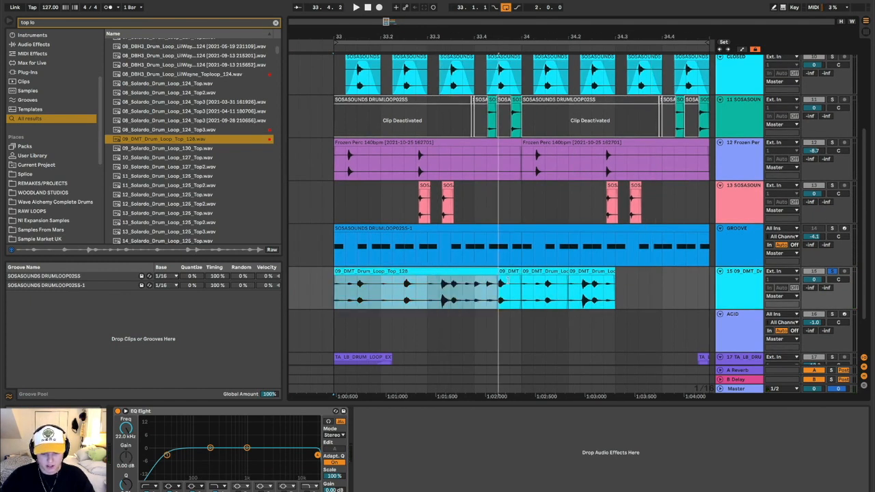
Compare the timing of the soloed percussion shots with the top loop's loud hit just after 33.3
click(434, 290)
key(plus)
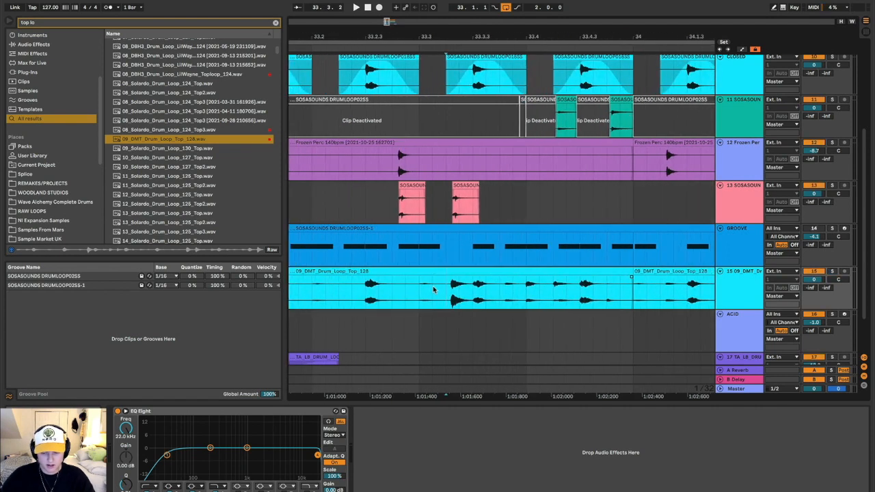
key(space)
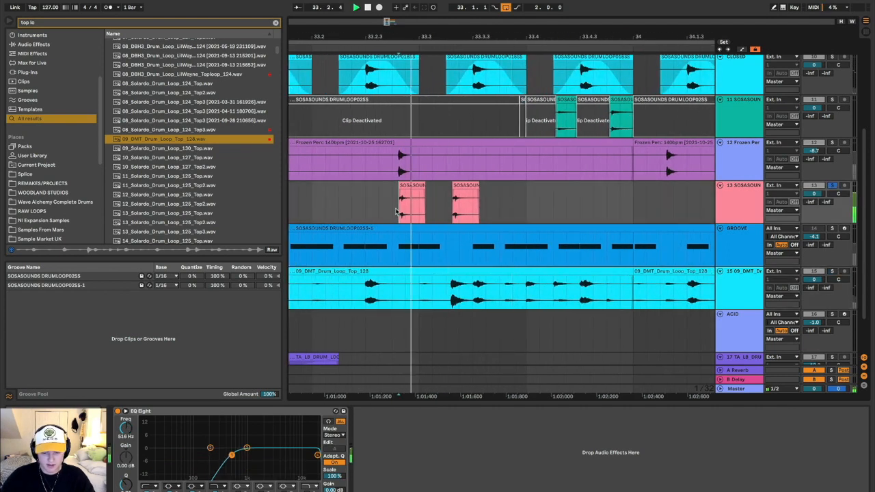
key(space)
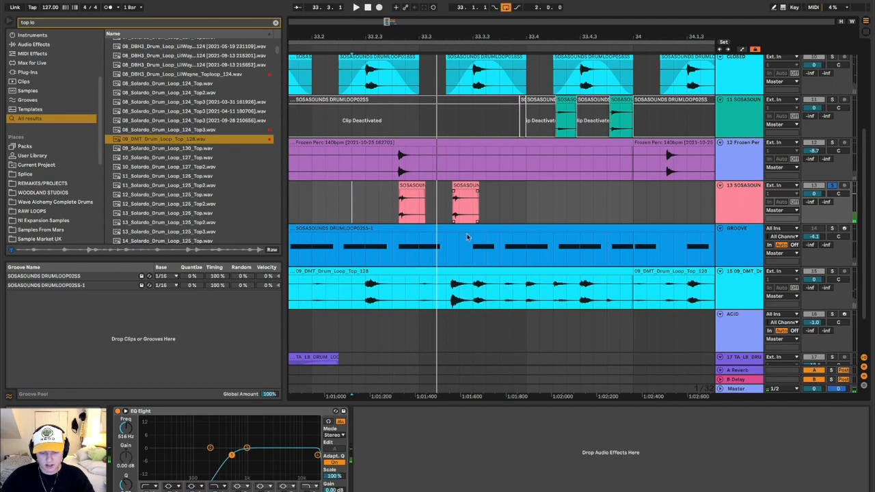
click(498, 290)
key(plus)
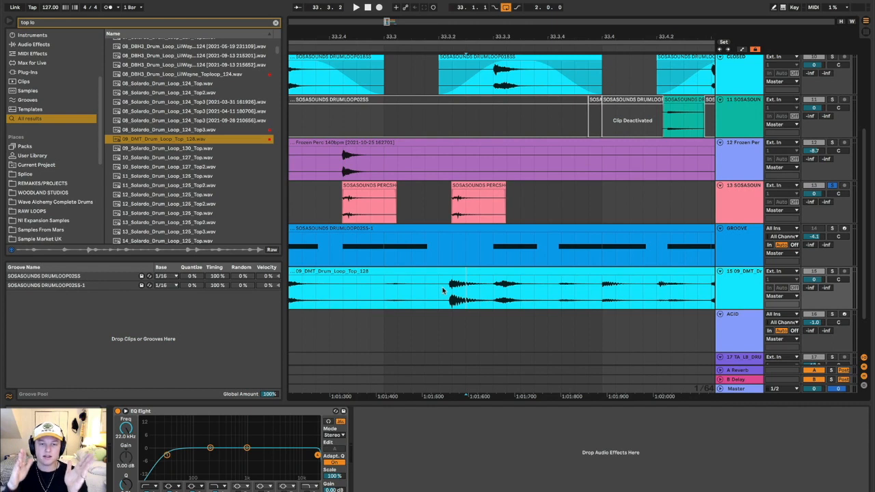
scroll(443, 290, down, 3)
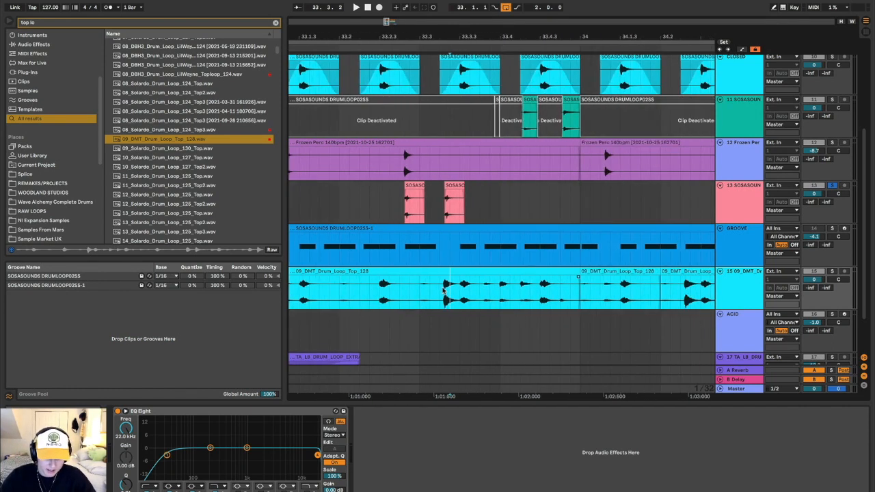
Restore the first top loop clip to its two-beat length and play the soloed top loop from bar 33
scroll(443, 290, down, 3)
click(440, 290)
key(ctrl+e)
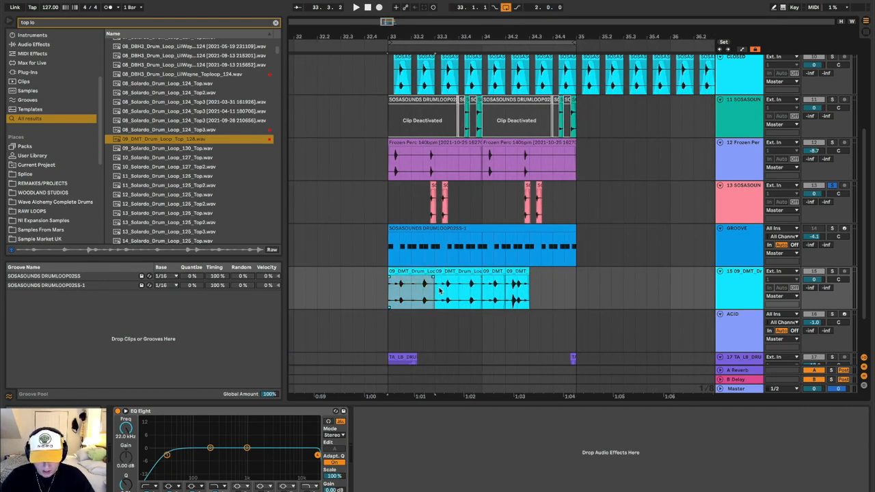
scroll(440, 290, up, 3)
click(374, 299)
key(space)
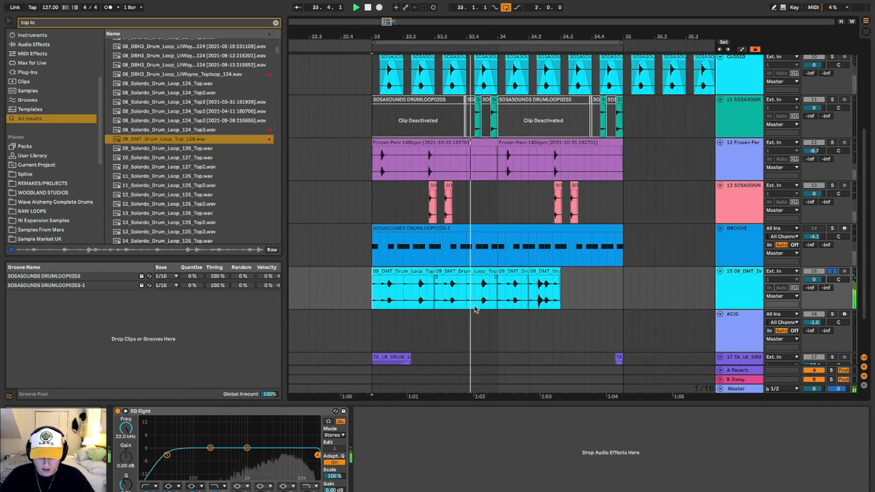
scroll(477, 309, up, 3)
drag(421, 267, 613, 277)
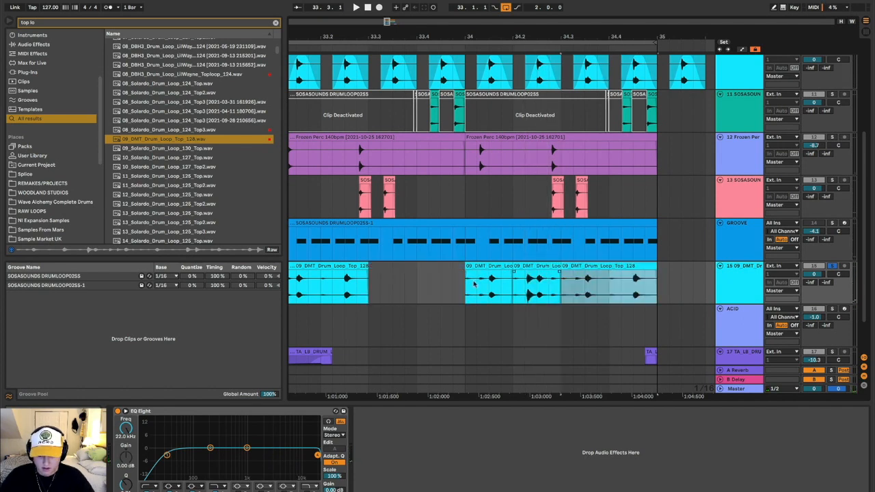
scroll(328, 283, left, 3)
key(ctrl+z)
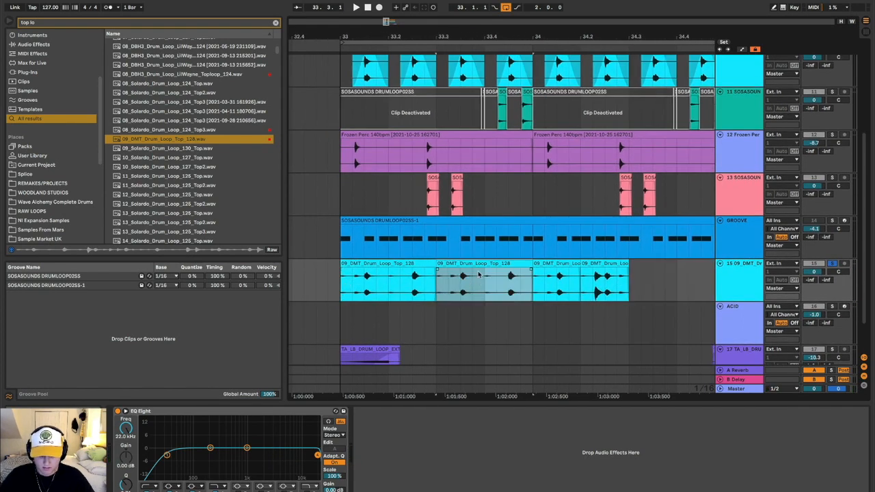
Copy the two-beat top loop clip from 33.3 to 34.3 and play the full loop from bar 33
scroll(479, 275, down, 3)
drag(417, 266, 547, 265)
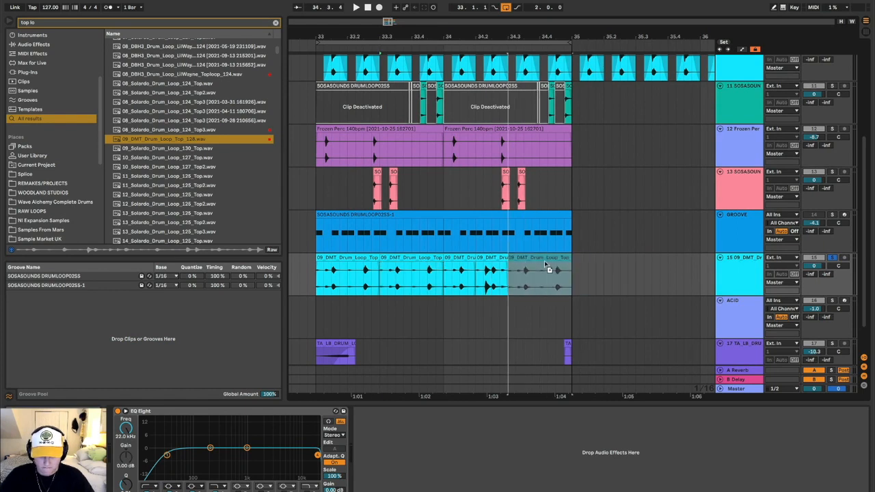
click(323, 278)
key(space)
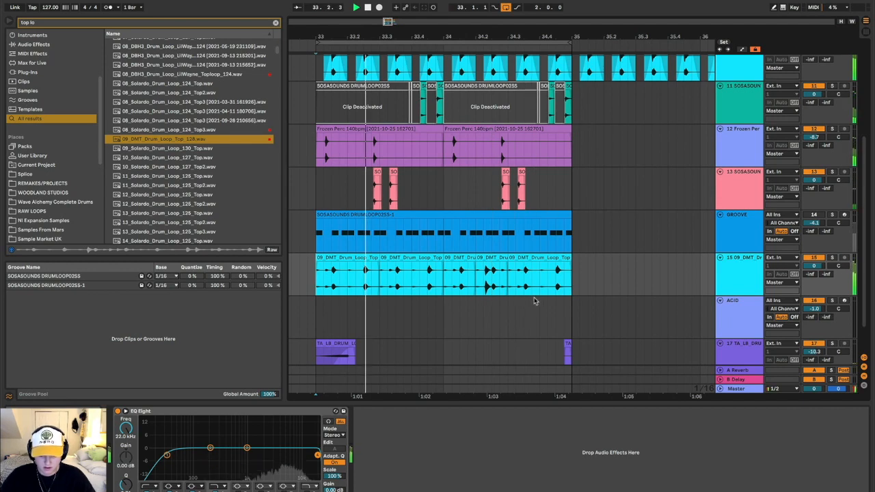
Move the loud one-beat top loop slice to 34.4 and duplicate the two-beat clip at 33.3 into the start of bar 34
drag(492, 258, 459, 257)
key(ctrl+z)
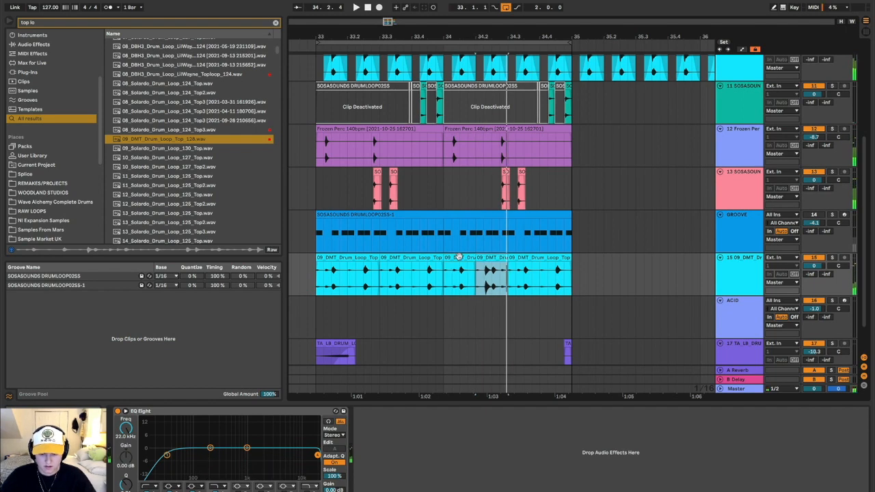
drag(492, 271, 557, 267)
click(420, 257)
key(ctrl+d)
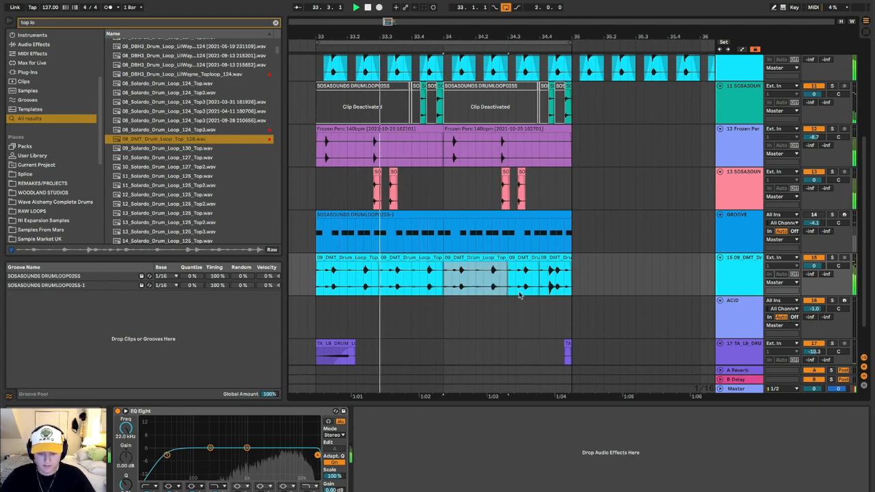
Consolidate all top loop clips from bar 33 to bar 35 into one clip
click(346, 258)
key(space)
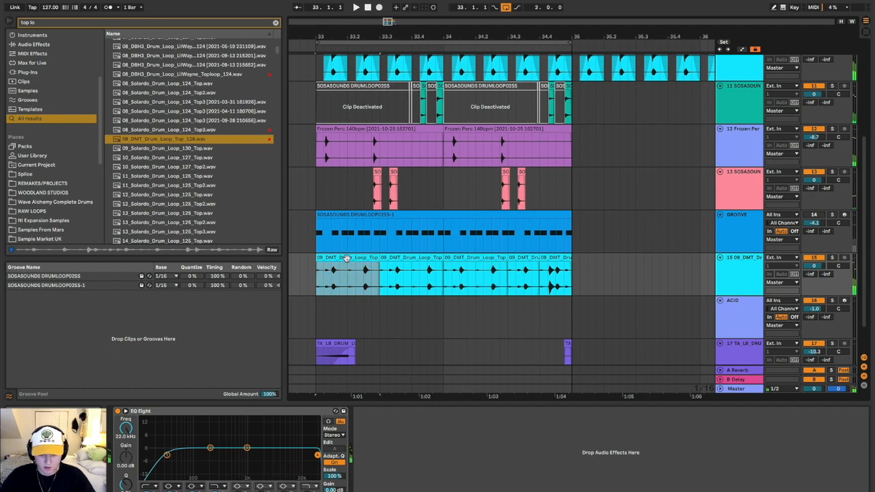
shift+click(551, 268)
key(ctrl+j)
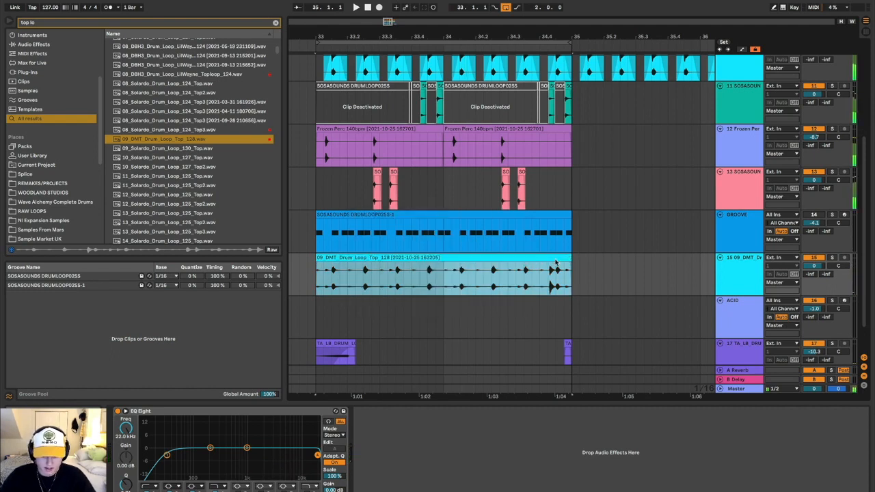
Compare the timing of the top loop's quiet hit just after 33.1.2 with the Frozen Perc hit, soloing each track
click(326, 283)
scroll(316, 278, up, 5)
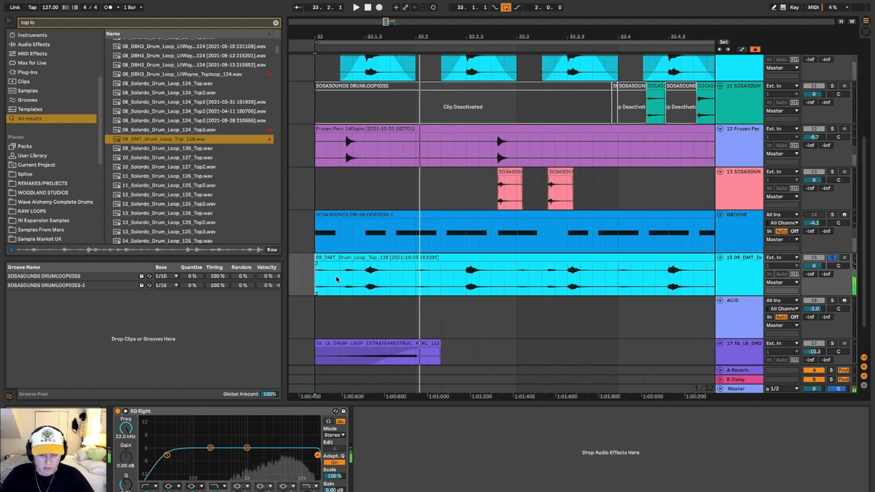
scroll(336, 279, up, 3)
scroll(348, 279, up, 8)
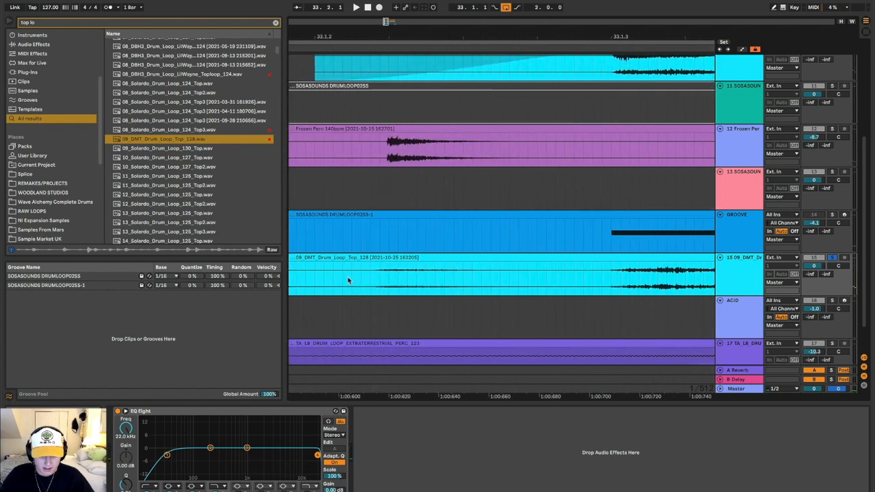
drag(407, 283, 404, 143)
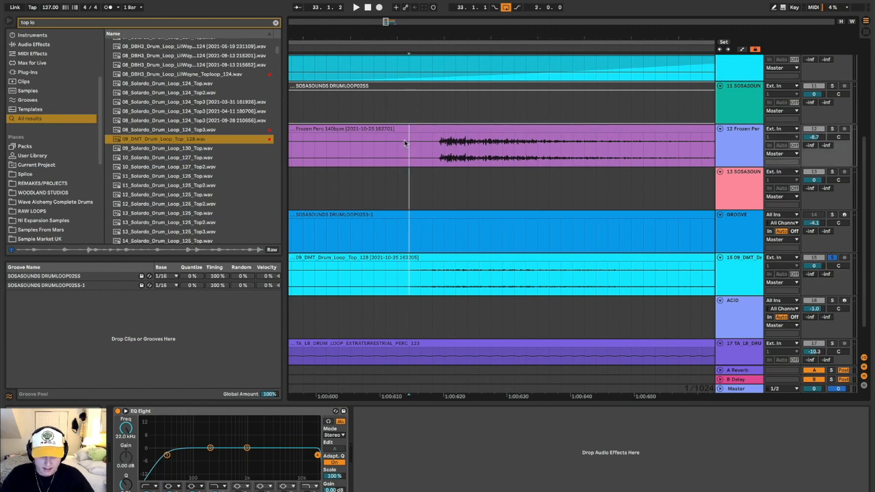
scroll(404, 143, down, 3)
click(409, 149)
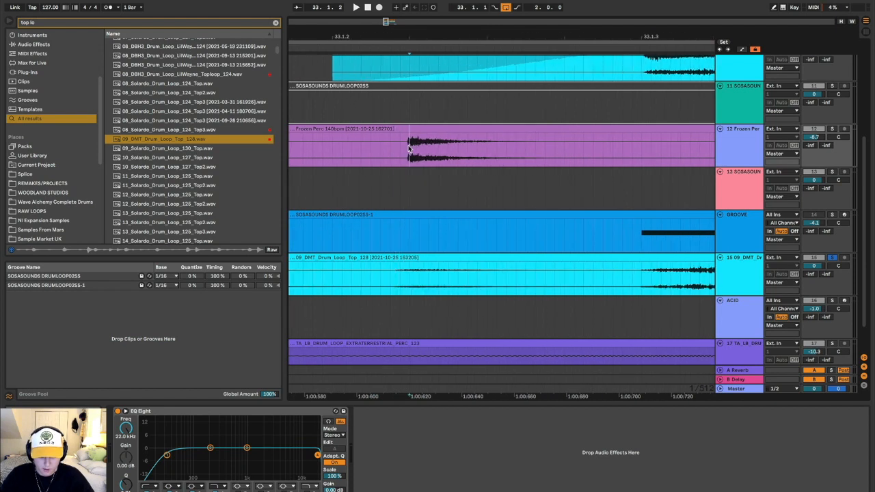
scroll(369, 146, down, 5)
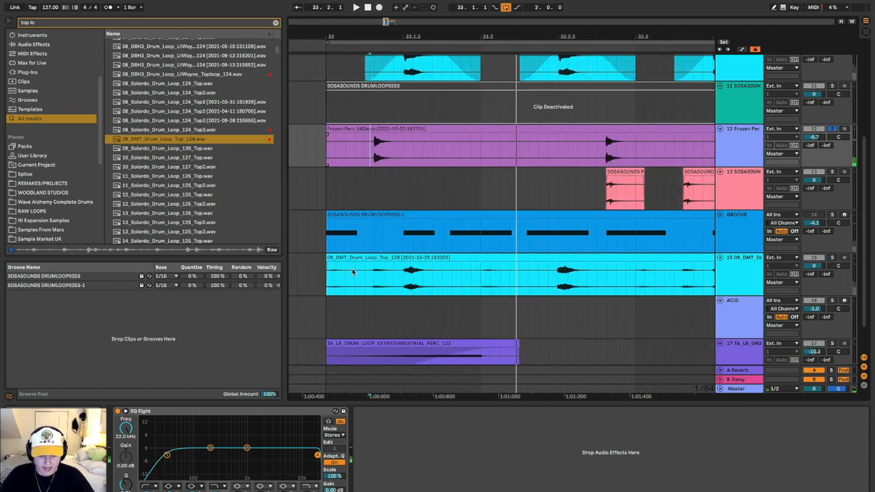
Play the soloed top loop from bar 33 to check the timing of its hits
key(space)
scroll(331, 277, down, 1)
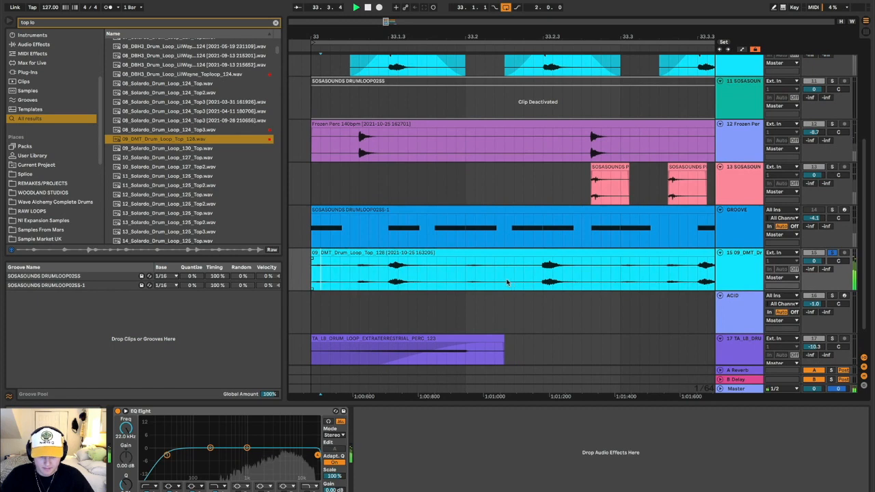
key(space)
double_click(330, 273)
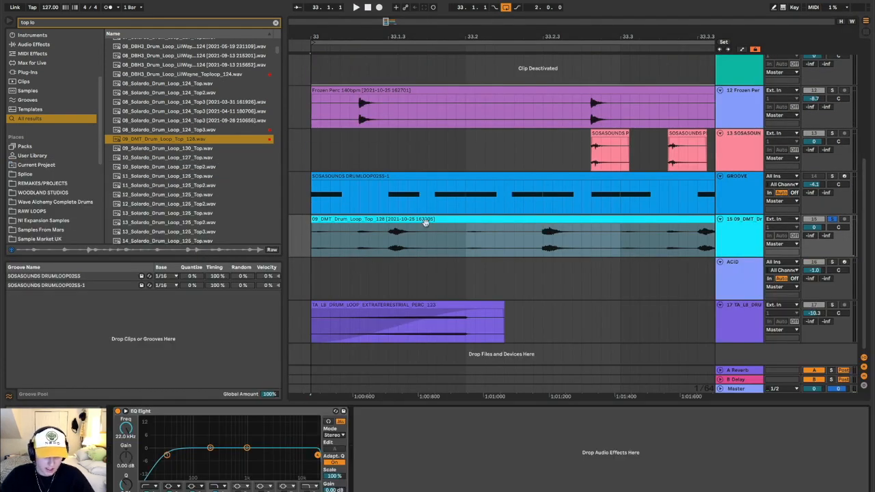
Open the consolidated top loop clip and insert warp markers on all of its transients
double_click(424, 223)
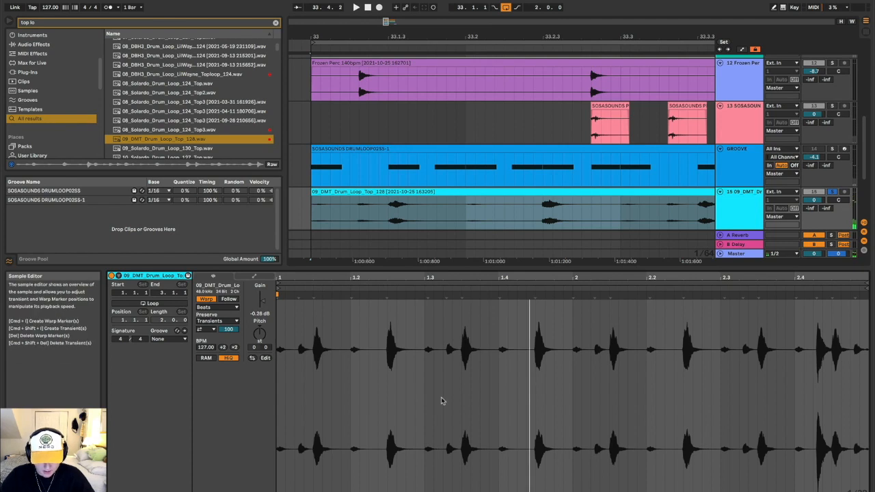
click(481, 389)
click(527, 384)
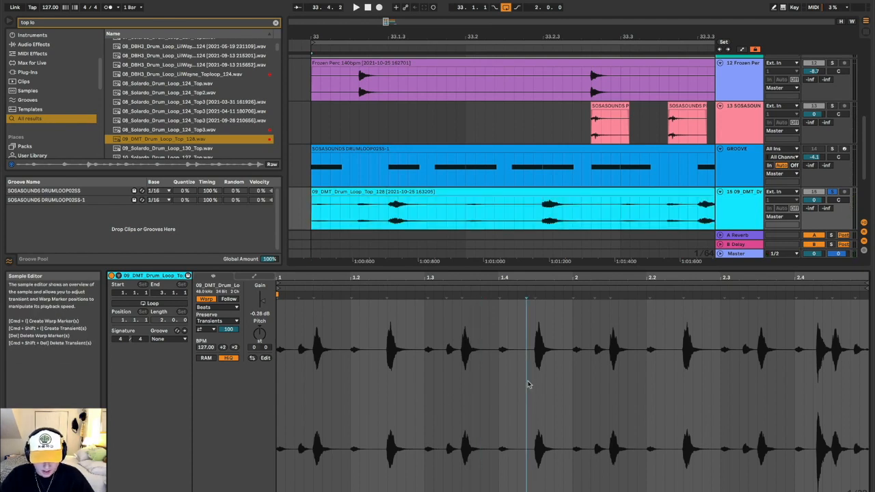
key(super+a)
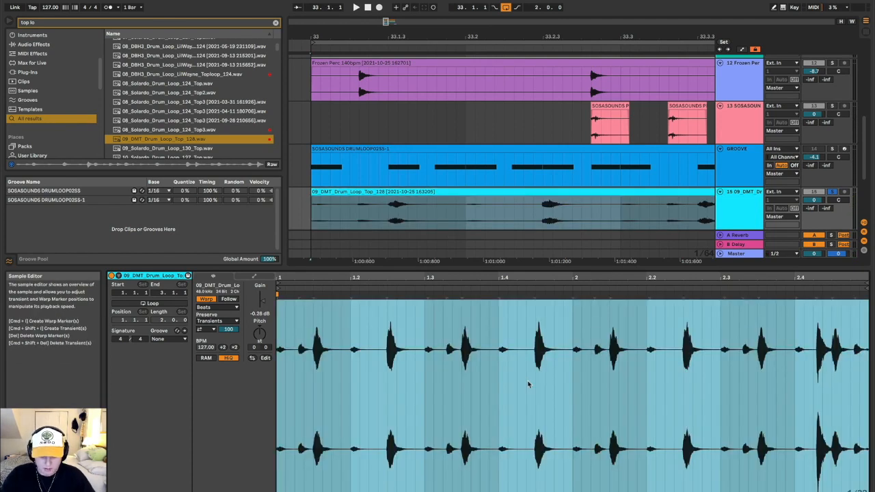
key(super+i)
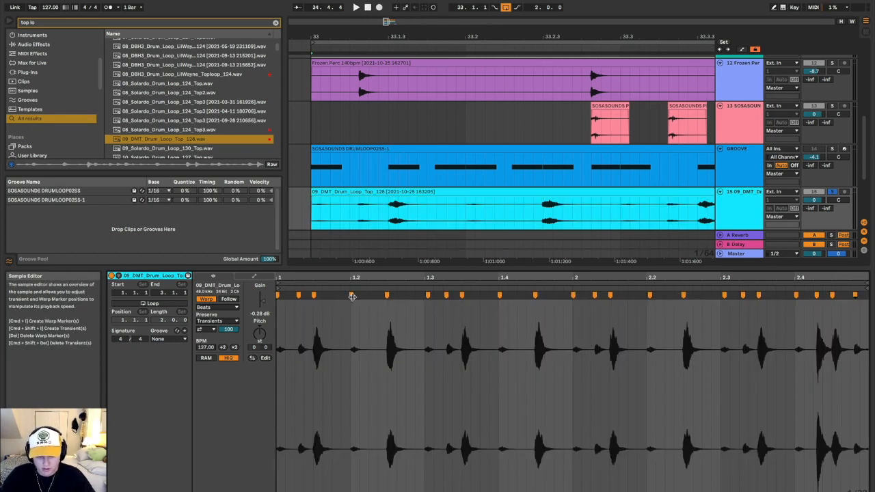
Try shifting the warp marker of the loud hit at 1.3.3 in the top loop, and undo the move
mouse_move(386, 296)
mouse_down()
mouse_move(367, 296)
mouse_move(408, 299)
mouse_move(386, 303)
mouse_up()
drag(463, 295, 468, 296)
key(super+z)
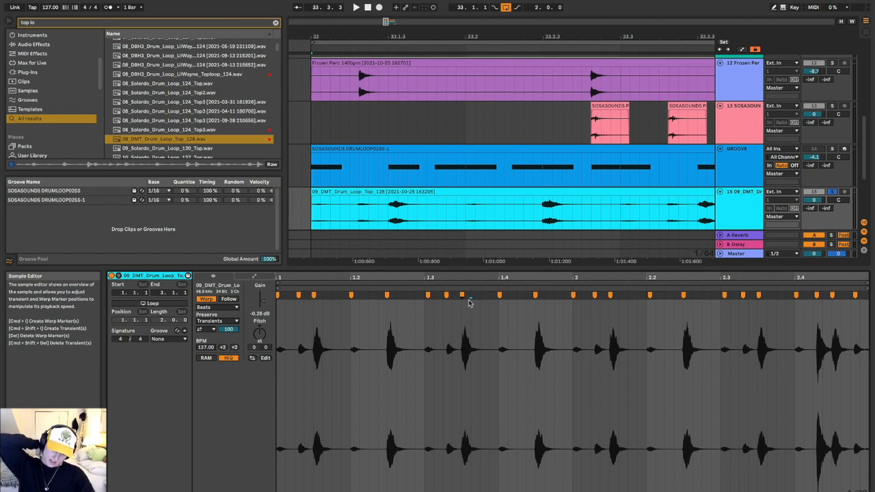
Quantize all the warp markers of the top loop clip to the grid
click(470, 387)
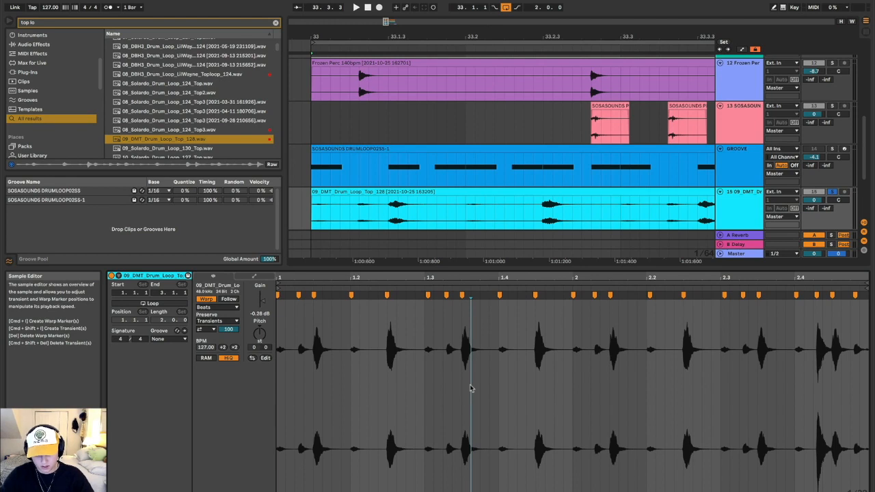
key(super+a)
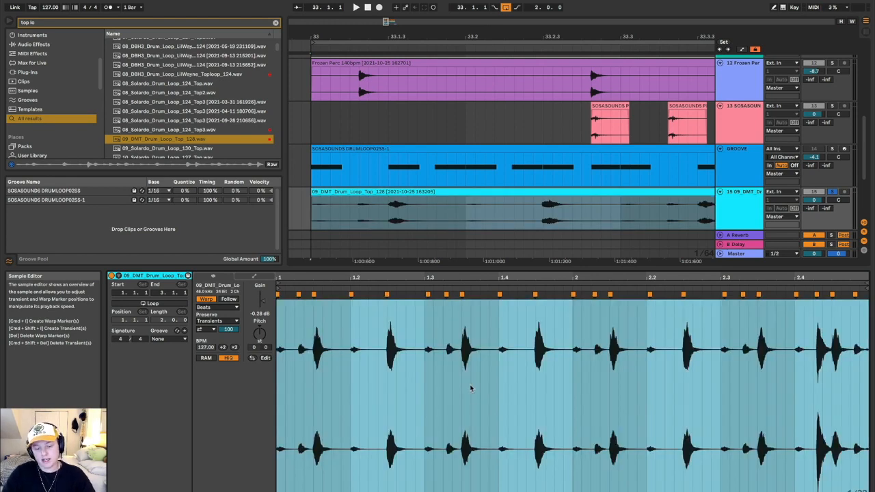
key(Delete)
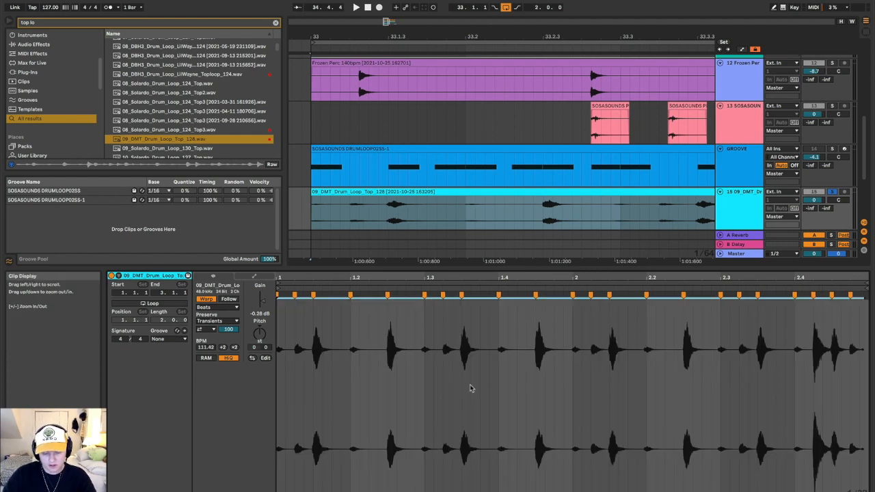
Compare the top loop's original and quantized hit timing by undoing and redoing the quantization
scroll(288, 355, up, 3)
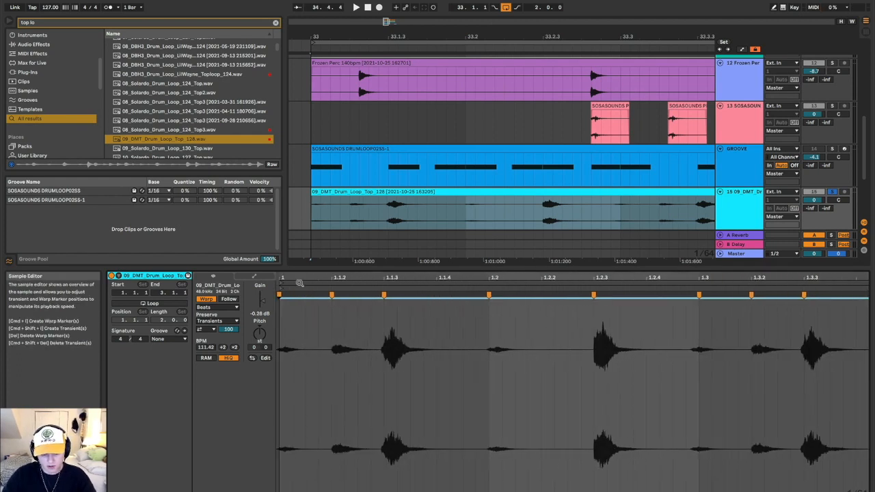
scroll(596, 337, down, 3)
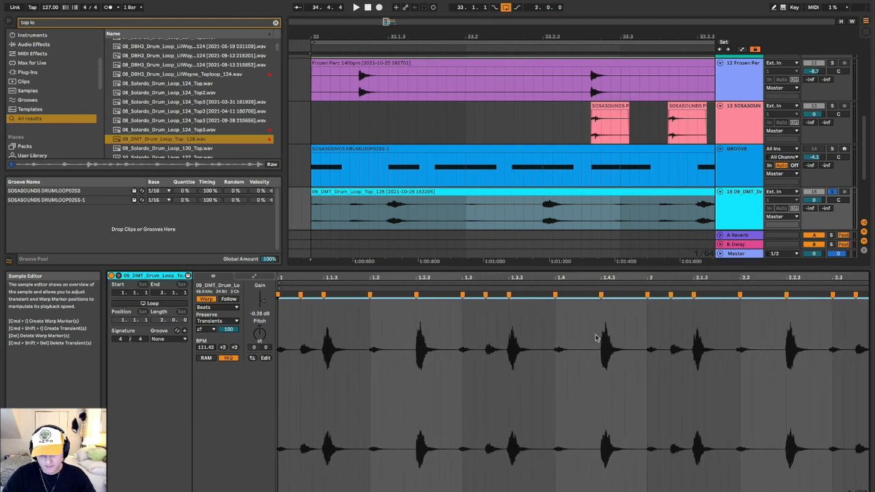
key(super+z)
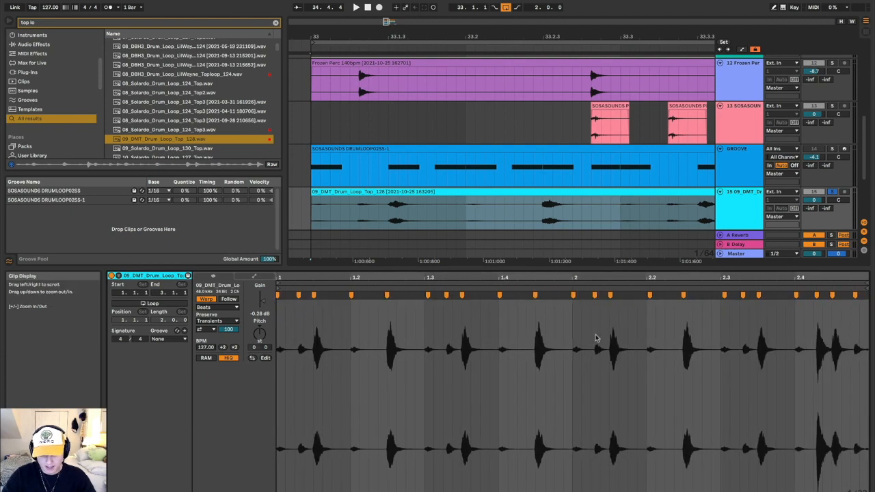
key(super+shift+z)
key(super+z)
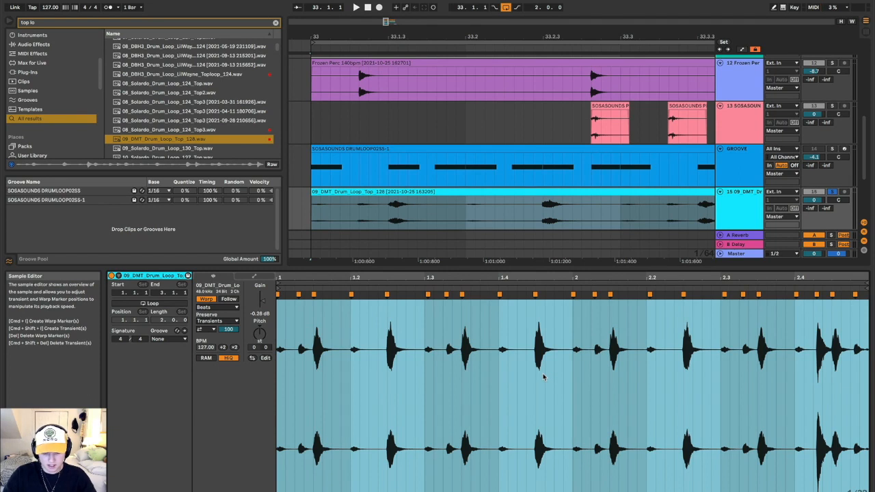
key(super+shift+z)
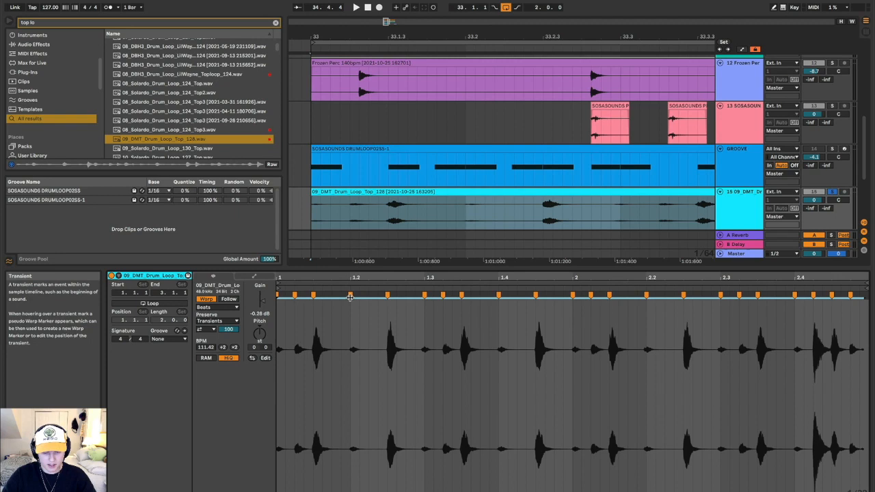
Play the quantized top loop and try applying the SOSASOUNDS DRUMLOOP02SS-1 groove to its clip
key(space)
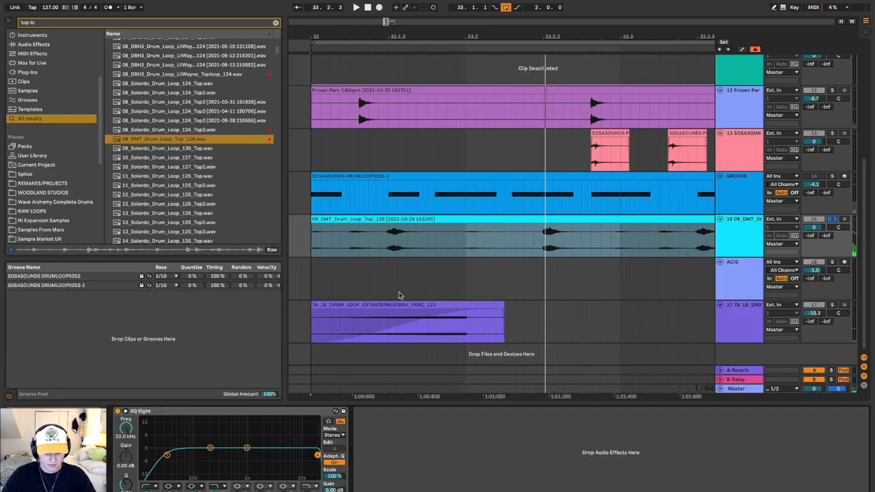
click(51, 285)
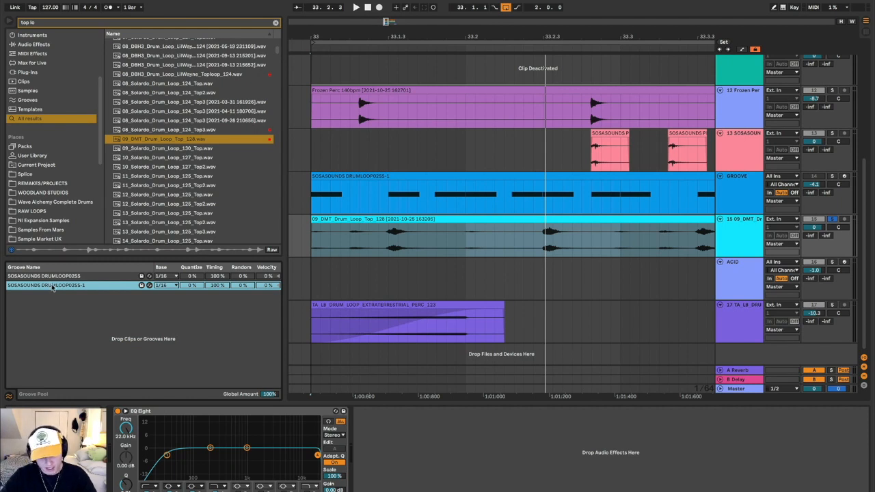
click(361, 228)
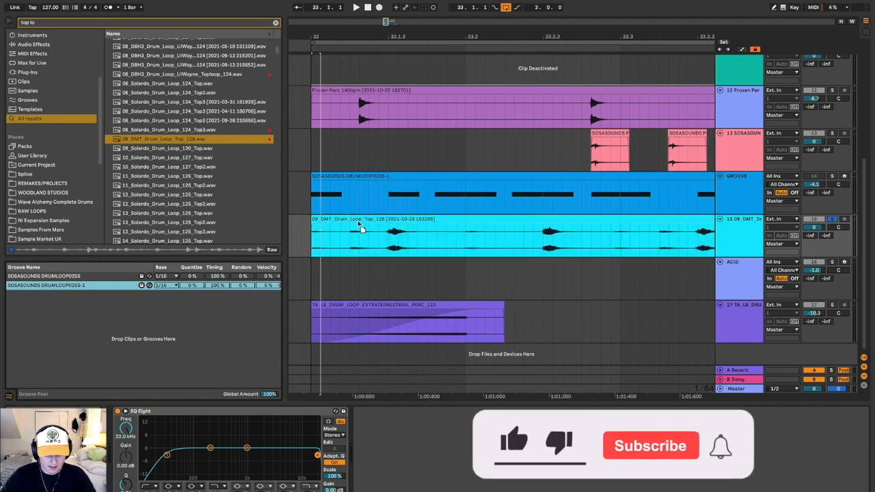
click(355, 220)
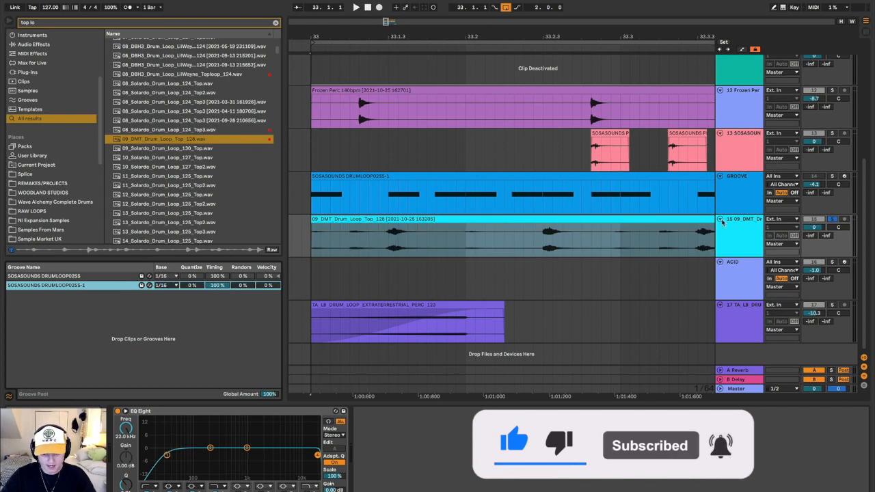
Check the soloed GROOVE track against the top loop and reopen the top loop clip to inspect its timing
click(311, 200)
drag(311, 202, 636, 199)
click(362, 242)
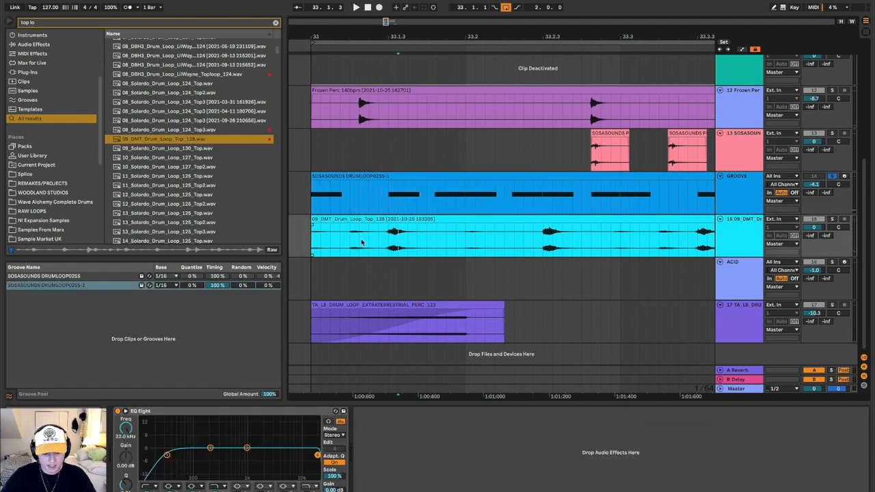
double_click(363, 220)
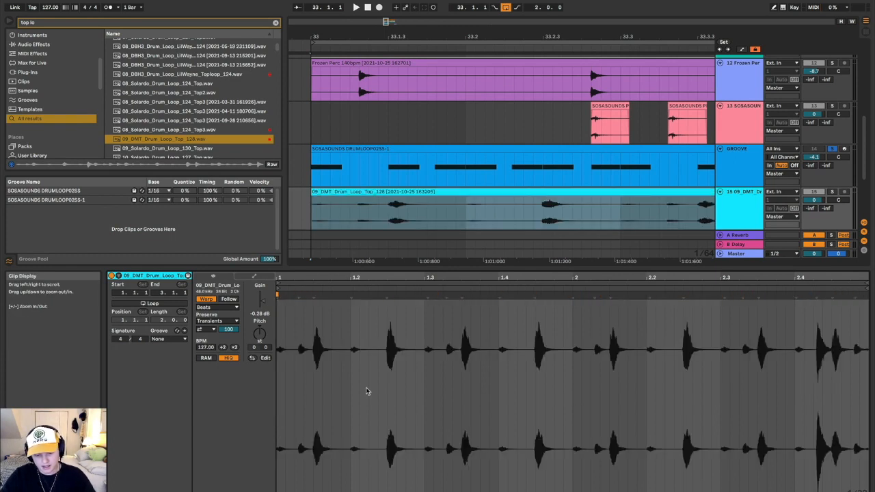
Undo the top loop edits back to its separate slices and consolidate them again from bar 33 to bar 35
key(super+z)
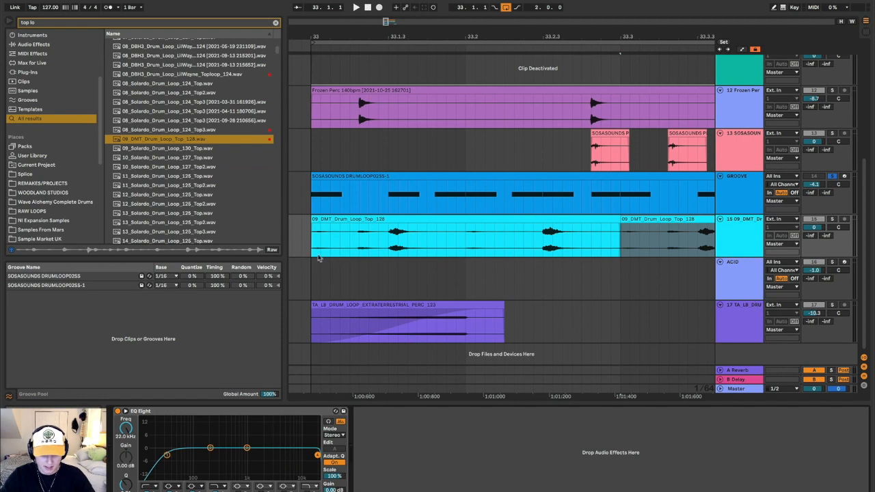
key(minus)
key(minus)
key(minus)
key(minus)
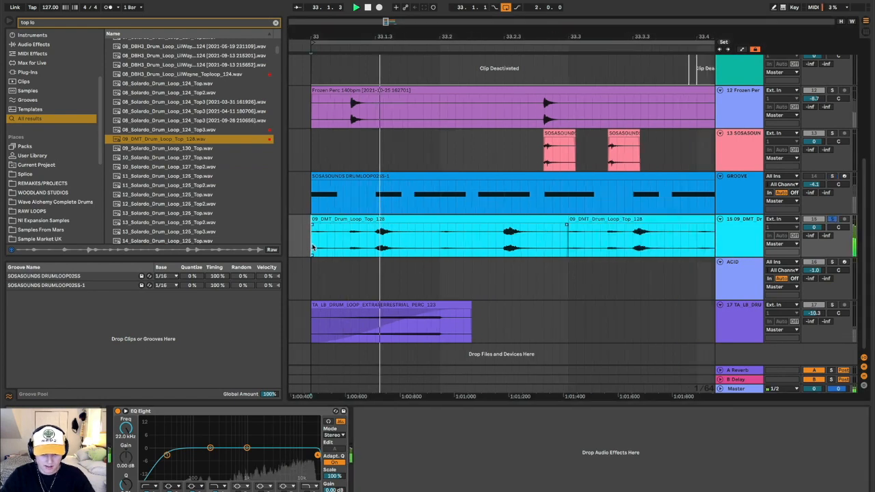
key(space)
key(super+z)
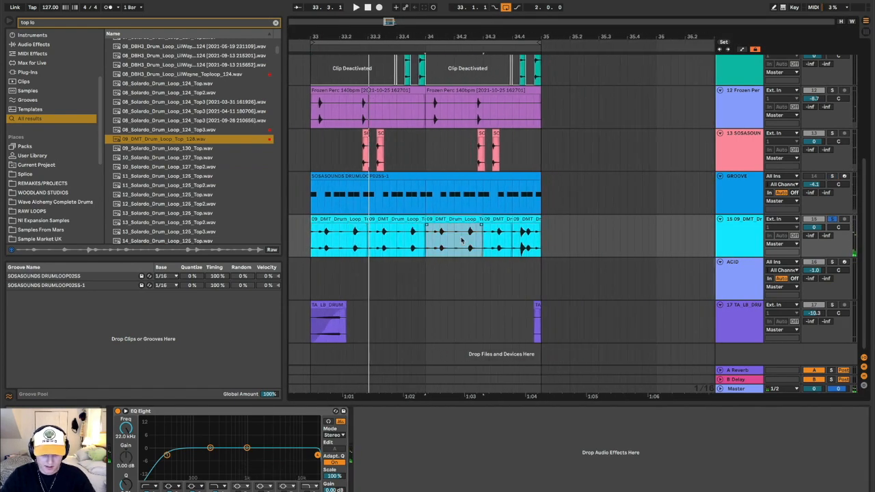
drag(324, 250, 541, 245)
key(super+j)
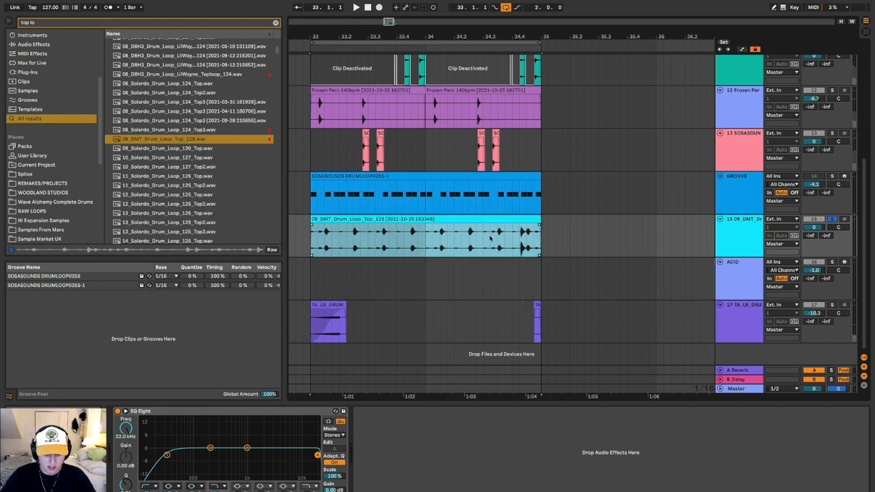
Examine how the consolidated top loop's hits line up with the GROOVE notes up to bar 35, and play the last beat
click(329, 233)
scroll(320, 234, up, 5)
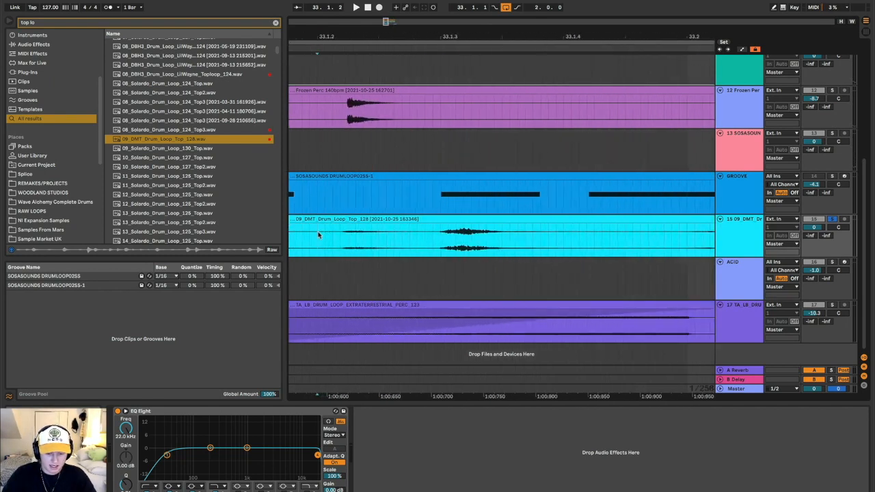
scroll(318, 234, down, 5)
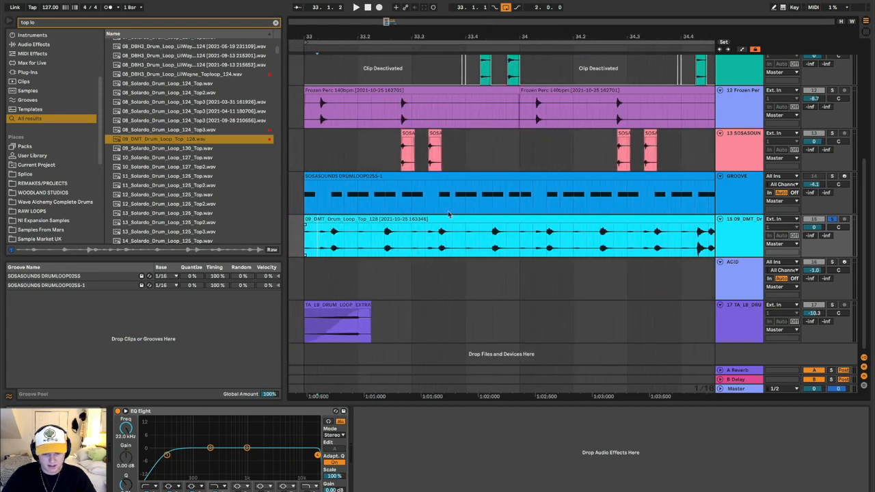
scroll(387, 247, right, 5)
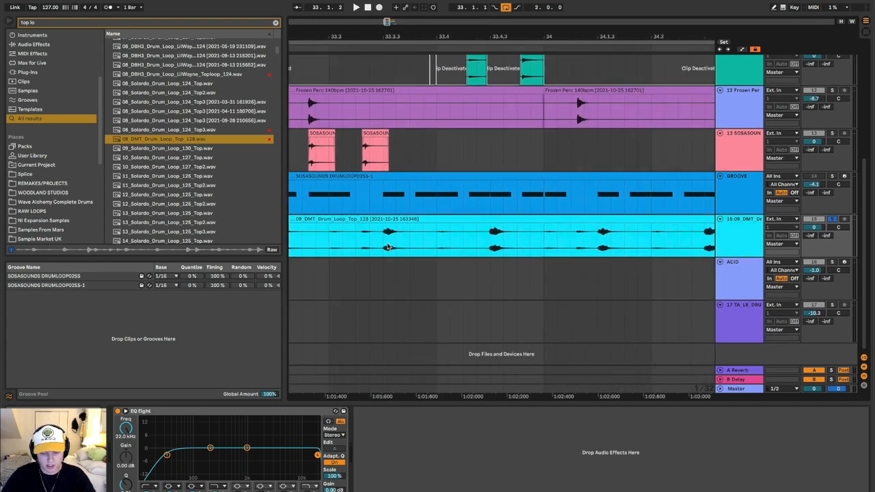
scroll(437, 253, up, 5)
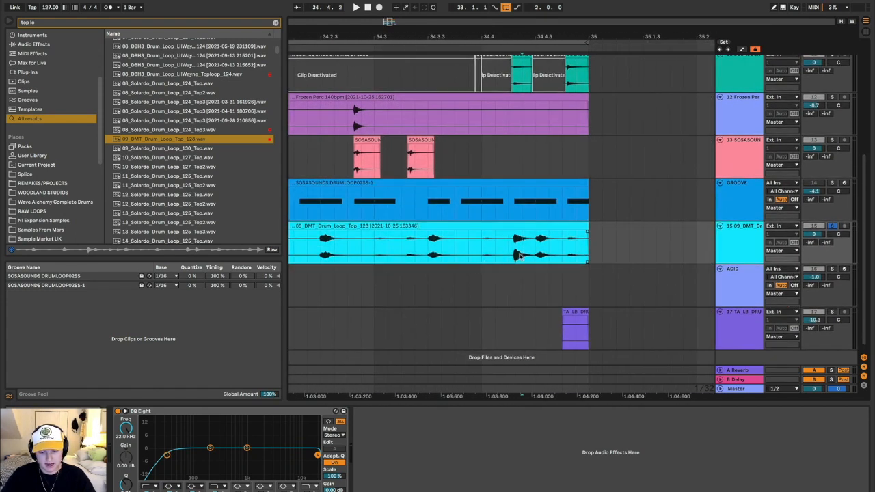
scroll(519, 256, up, 5)
mouse_move(449, 253)
mouse_down()
mouse_move(451, 68)
mouse_move(450, 250)
mouse_up()
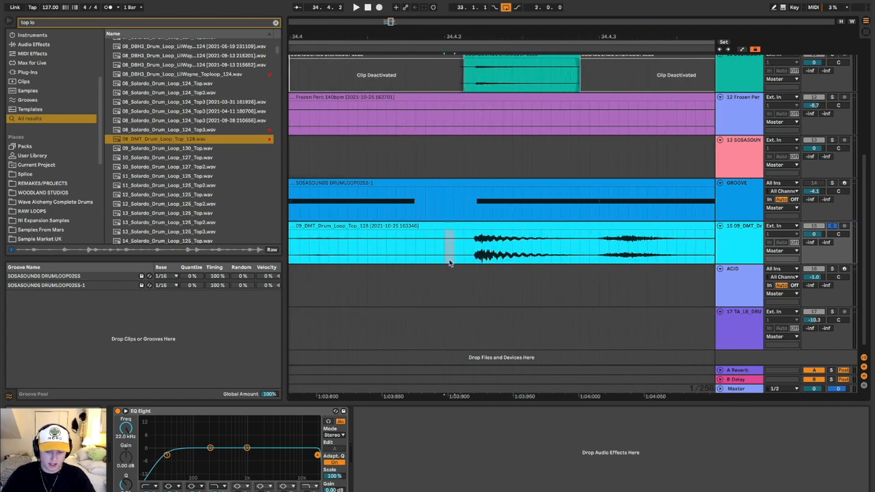
scroll(451, 251, down, 3)
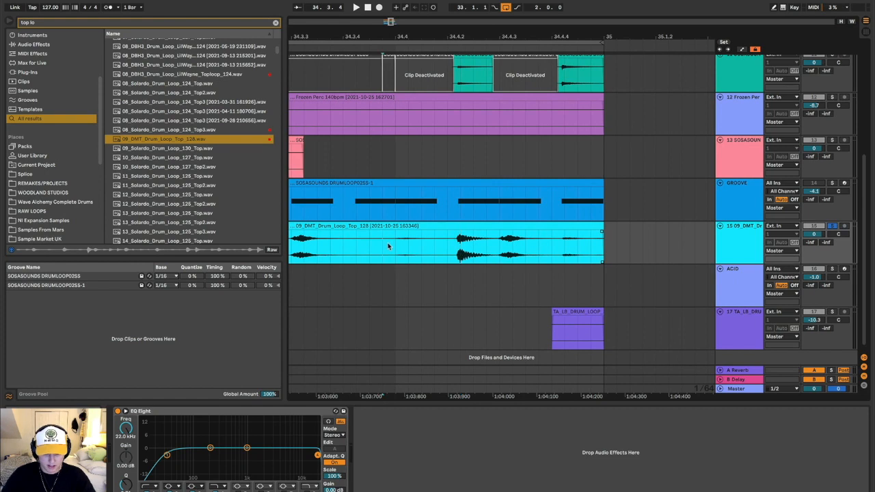
key(space)
Try applying the SOSASOUNDS DRUMLOOP02SS-1 groove to the consolidated top loop clip spanning bars 33 to 35
scroll(388, 246, left, 2)
scroll(388, 246, down, 1)
scroll(388, 246, down, 3)
scroll(387, 246, up, 2)
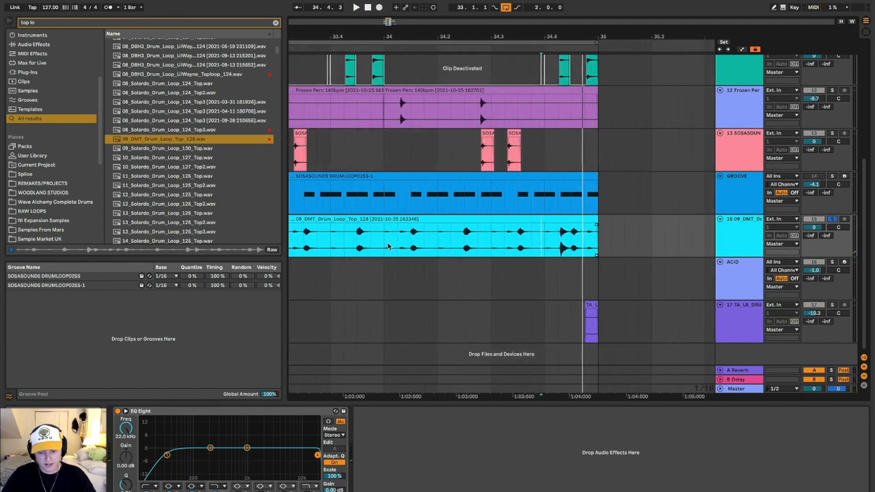
scroll(387, 246, left, 5)
scroll(388, 246, left, 6)
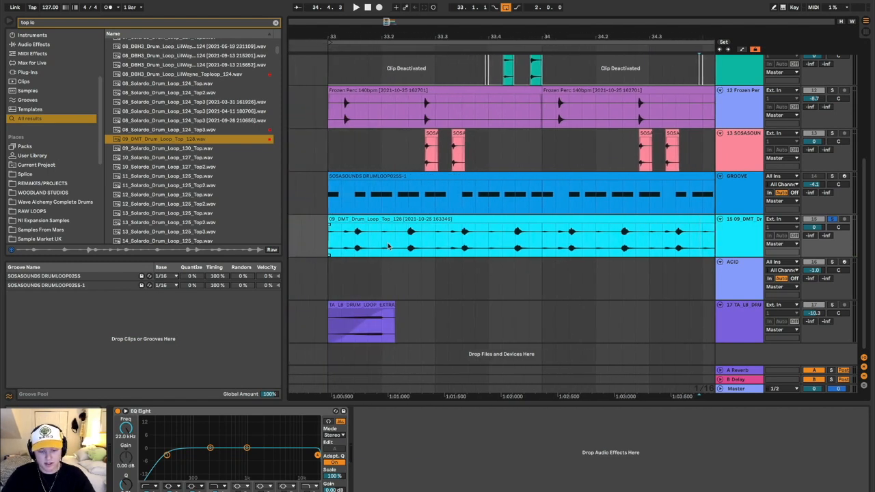
scroll(388, 246, down, 1)
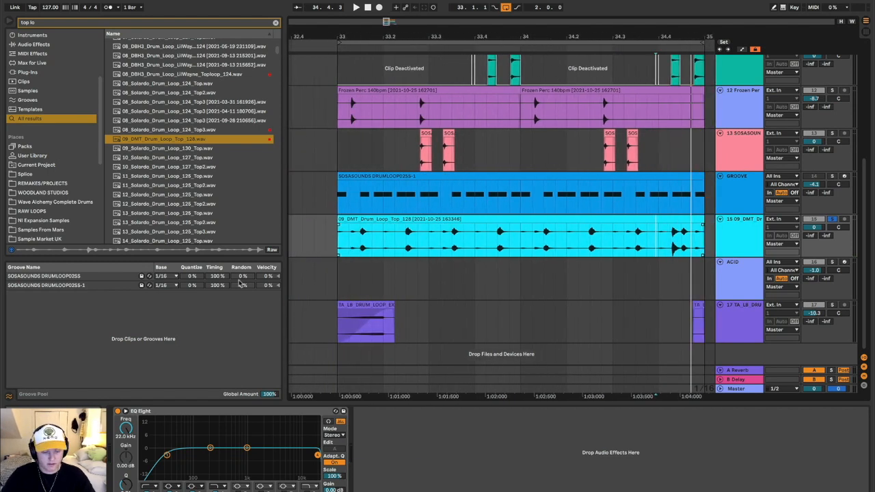
click(31, 286)
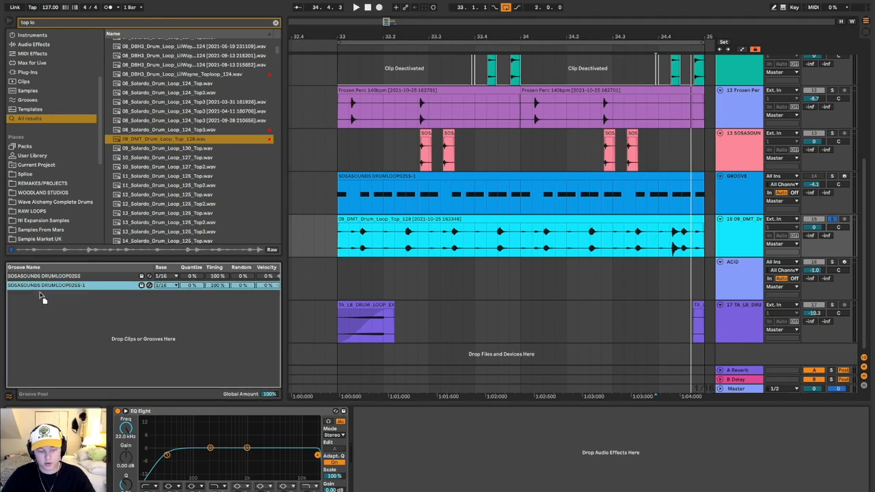
click(371, 240)
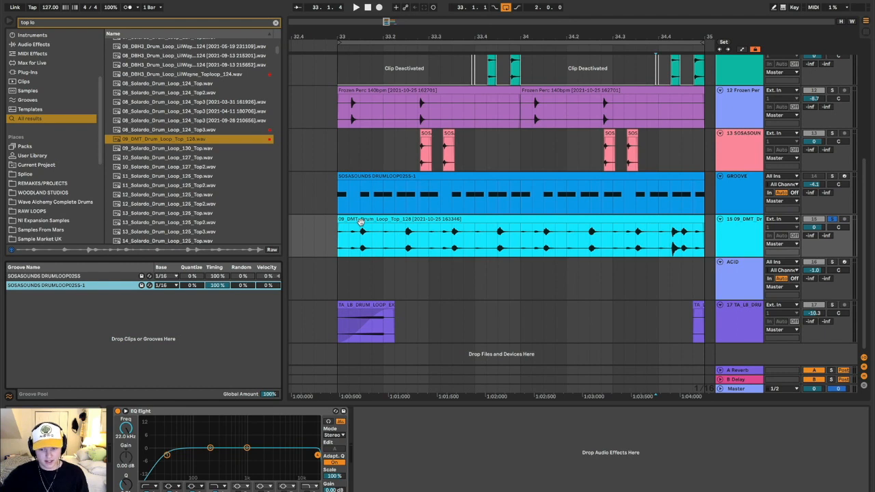
click(360, 222)
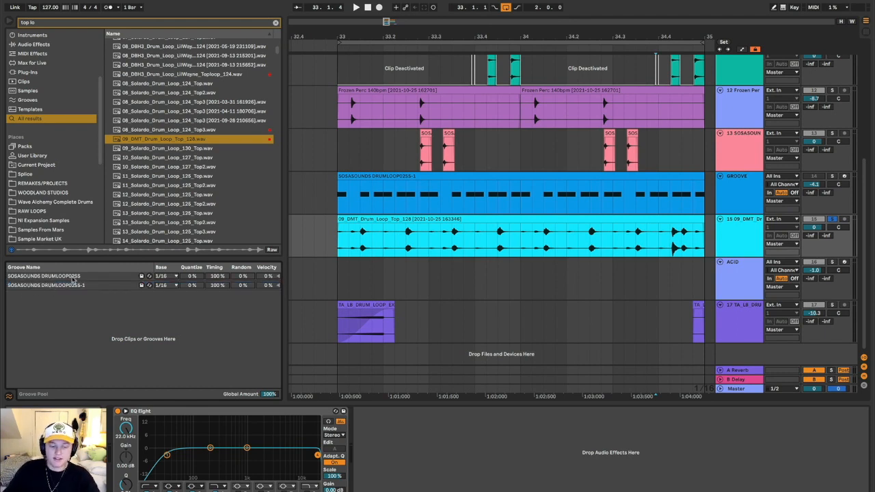
Open the consolidated top loop clip, insert warp markers at all its transients and quantize them to the grid
double_click(410, 219)
click(407, 374)
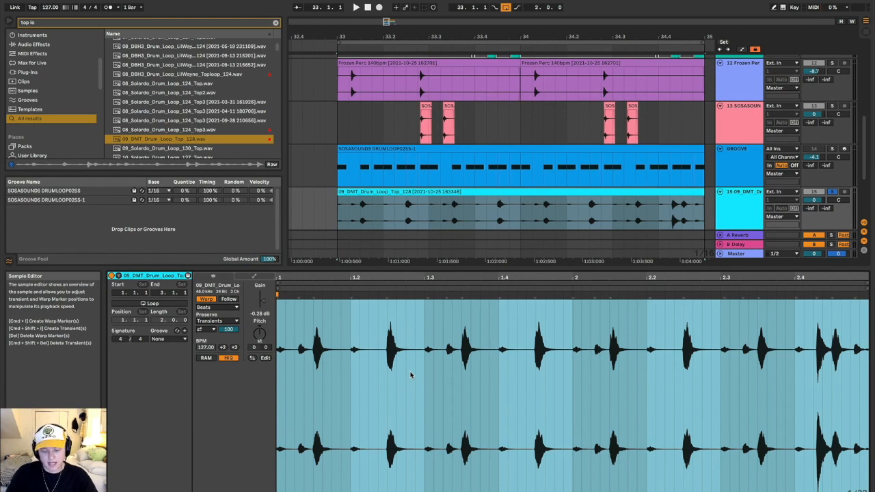
key(super+i)
click(428, 381)
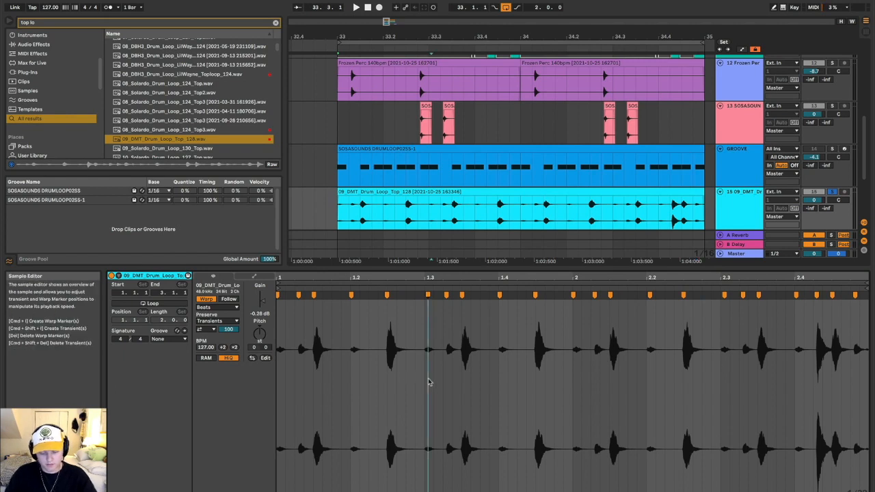
key(super+a)
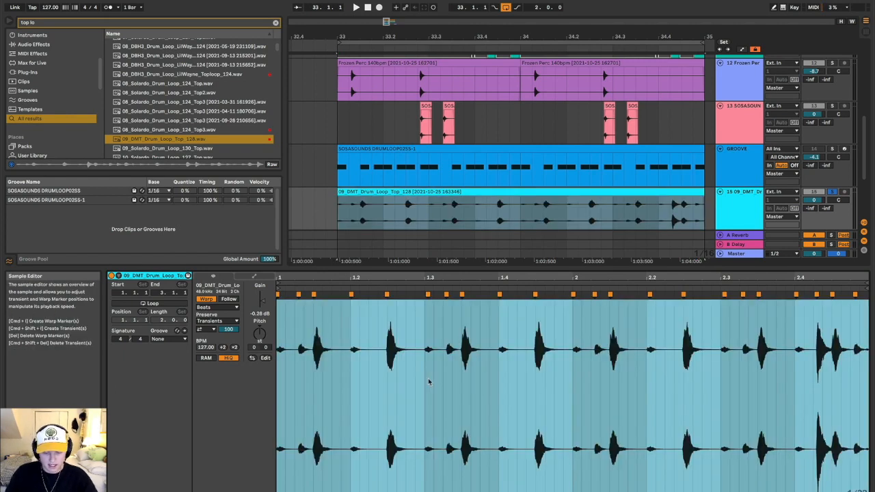
click(428, 382)
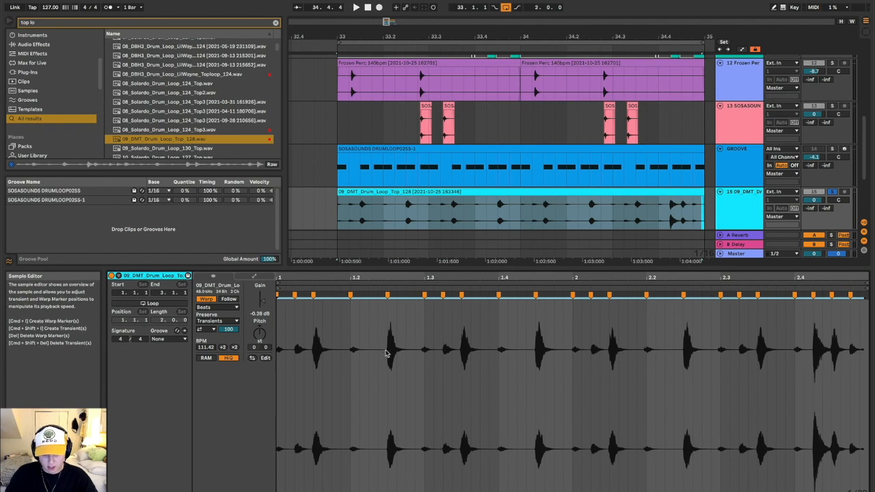
Play the quantized top loop and inspect its warp markers from beat 2.1 to the end of the clip
scroll(620, 356, up, 3)
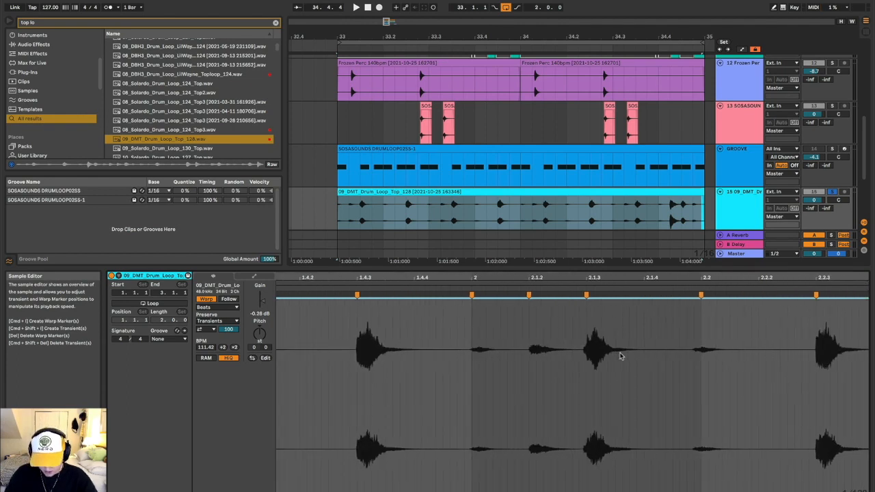
scroll(619, 353, right, 5)
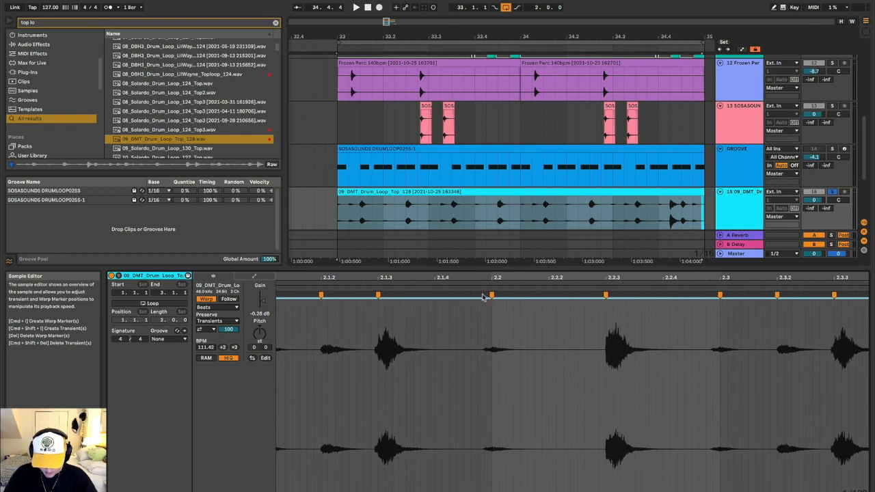
drag(491, 294, 491, 295)
key(space)
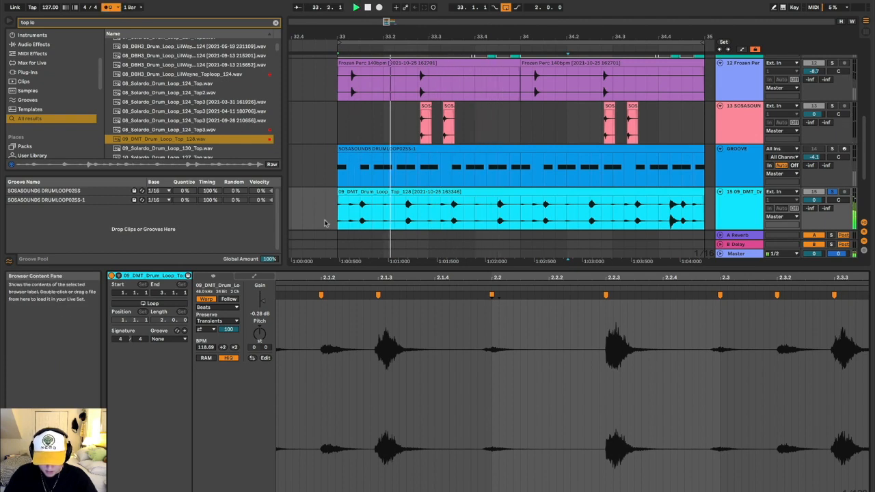
scroll(493, 341, down, 1)
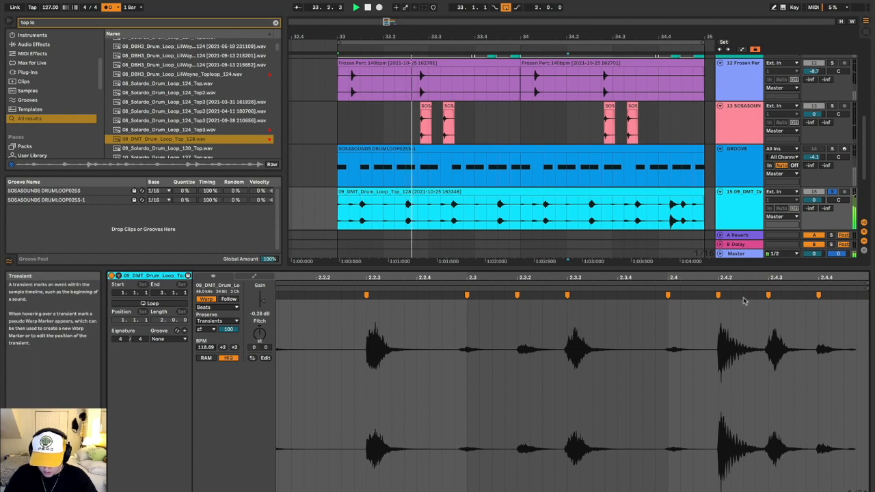
key(shift+Tab)
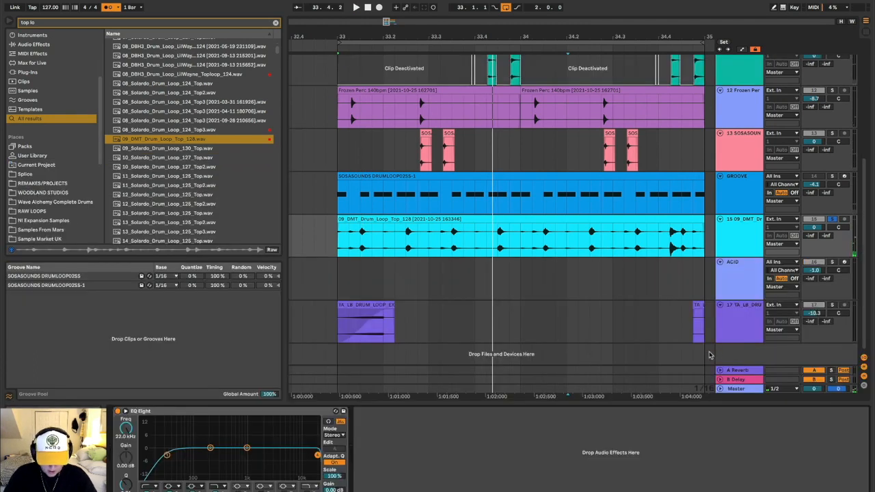
Set the top loop clip's warp mode to Complex and play it from bar 33
double_click(387, 220)
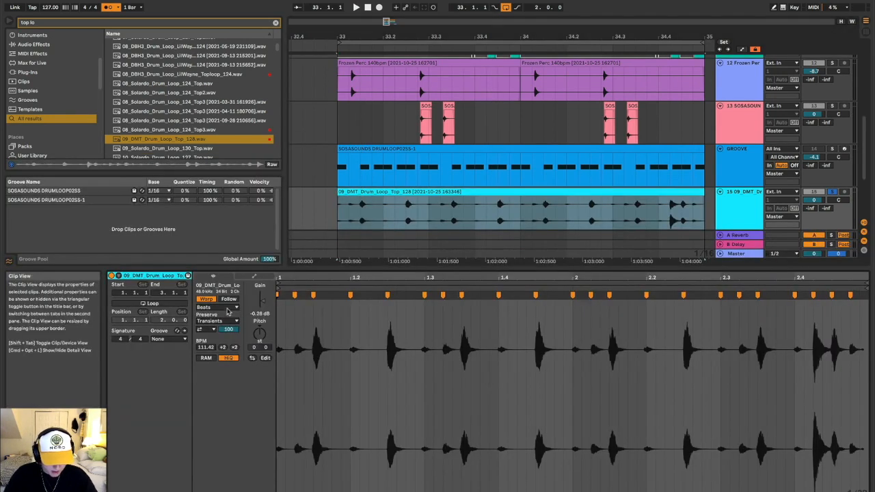
click(217, 307)
click(218, 349)
key(shift+Tab)
key(space)
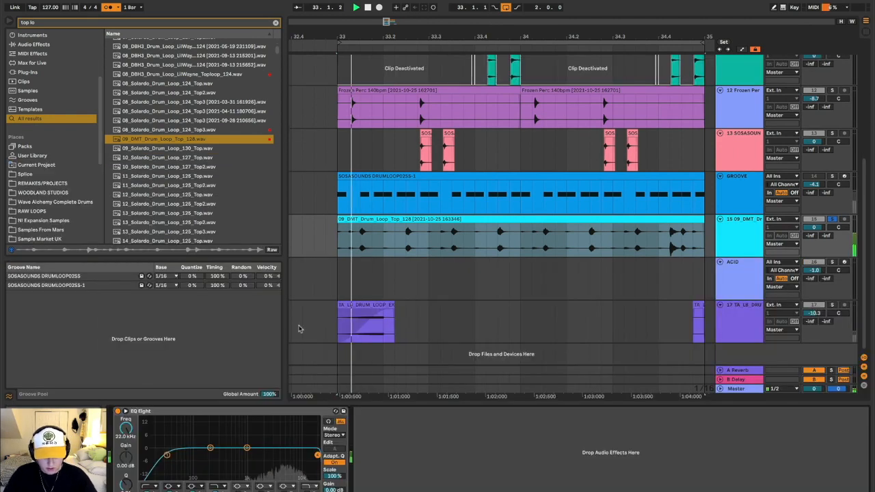
scroll(386, 287, down, 2)
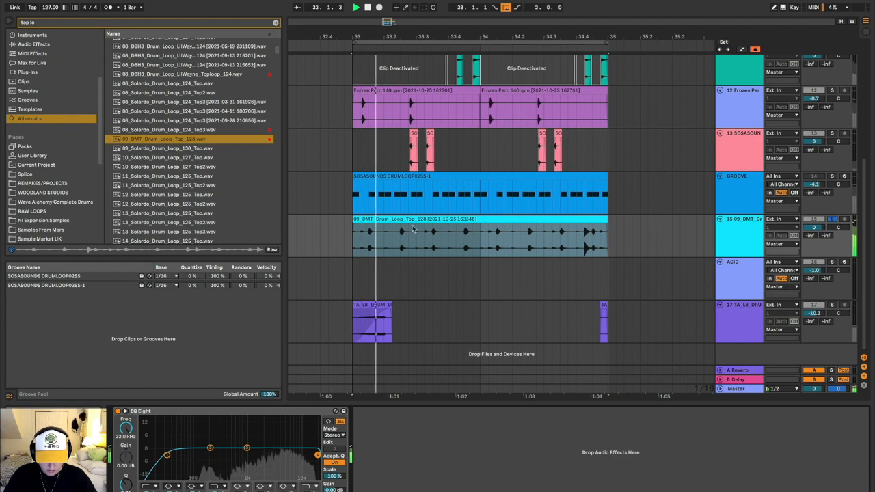
key(space)
Examine the waveform and warp markers near the end of the top loop clip and play the loop again
double_click(601, 234)
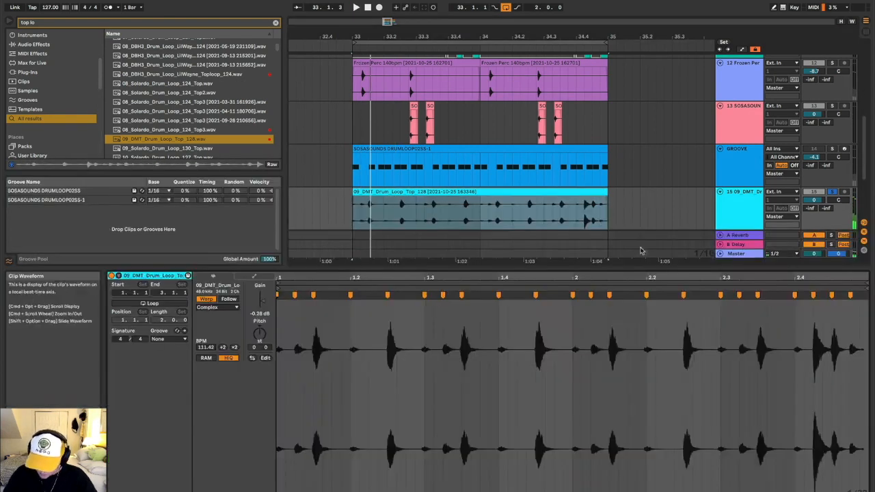
scroll(815, 362, right, 2)
key(space)
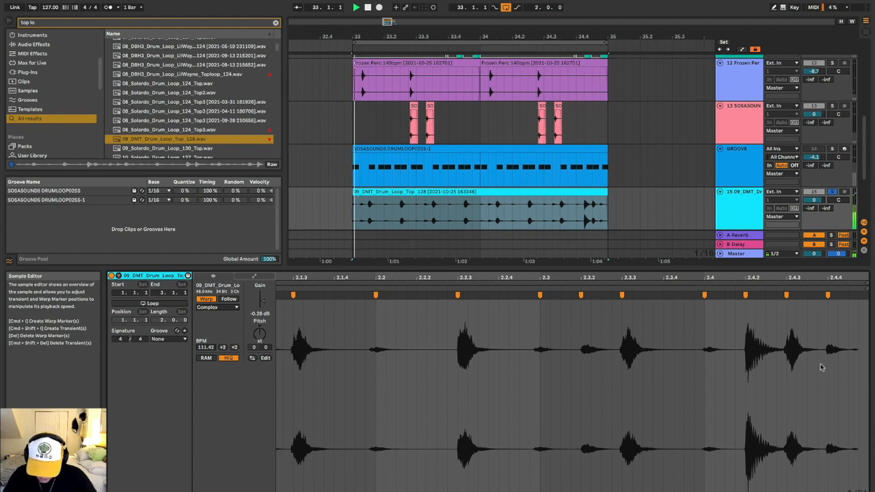
key(shift+Tab)
key(space)
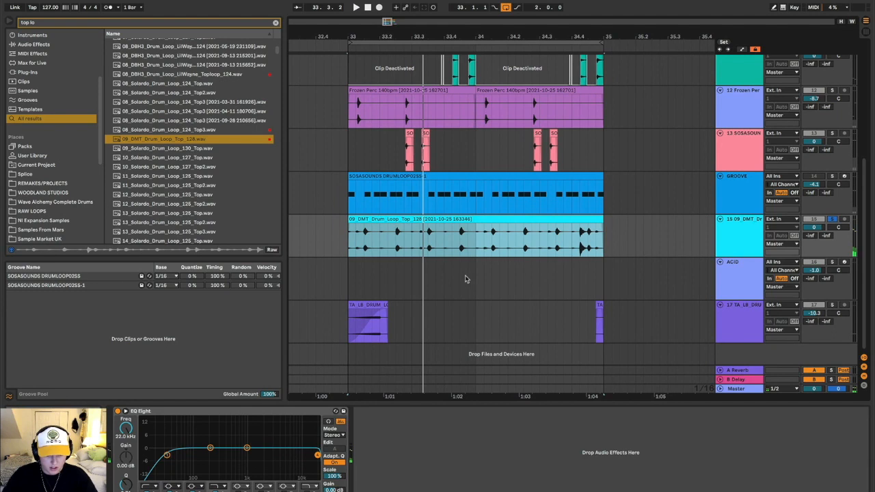
Apply the SOSASOUNDS DRUMLOOP02SS-1 groove to the top loop, play it and commit the groove to the clip
click(46, 286)
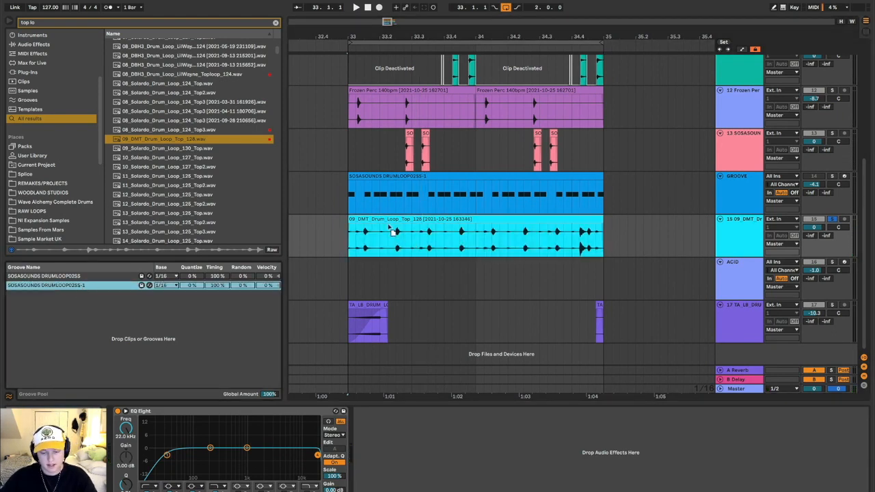
click(377, 219)
double_click(377, 219)
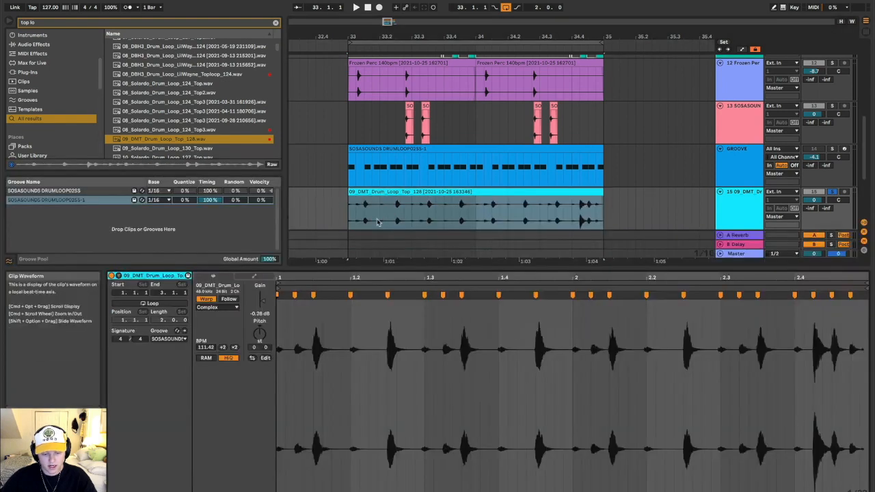
key(space)
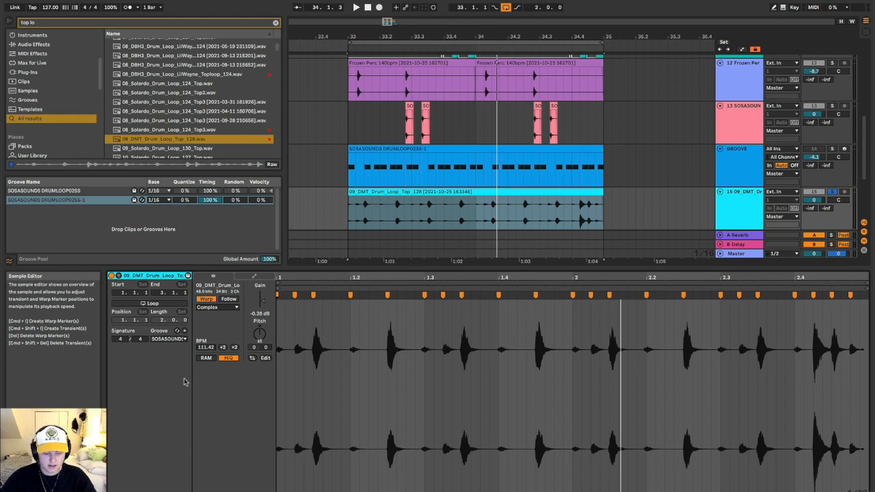
click(185, 332)
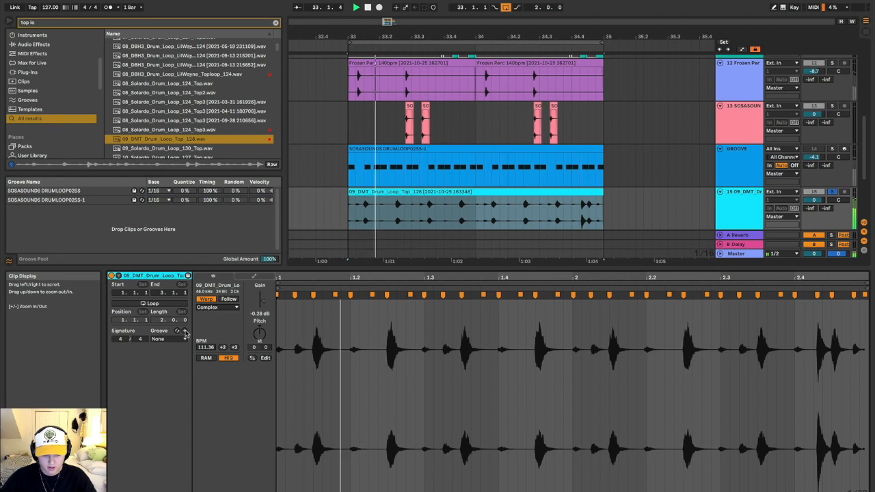
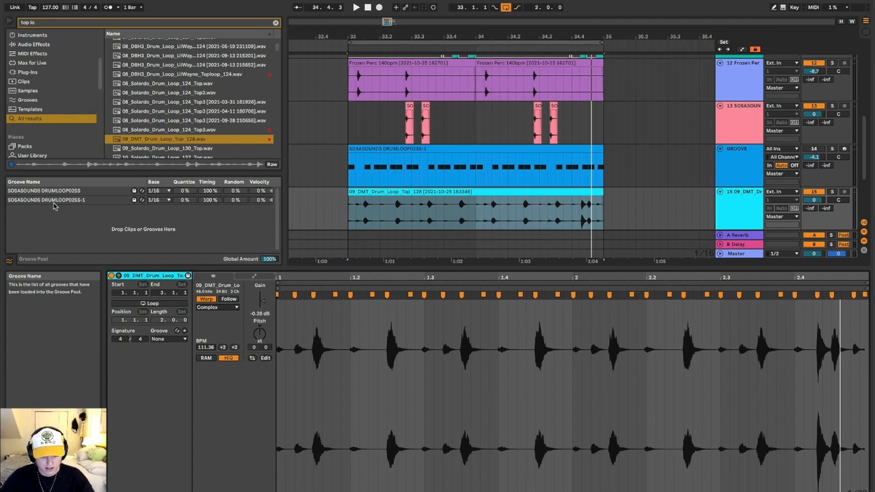
Undo the top loop's groove, Complex warp mode and quantized warp markers, back to the plain consolidated clip
click(53, 203)
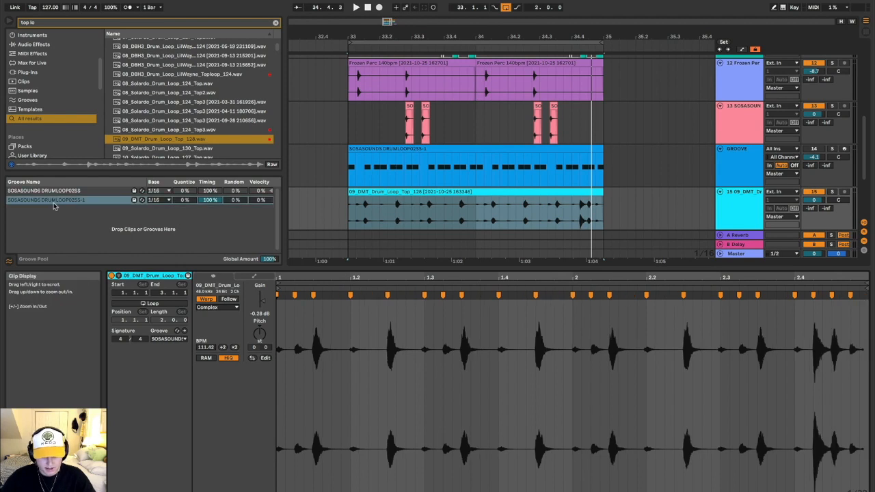
key(ctrl+z)
key(ctrl+z)
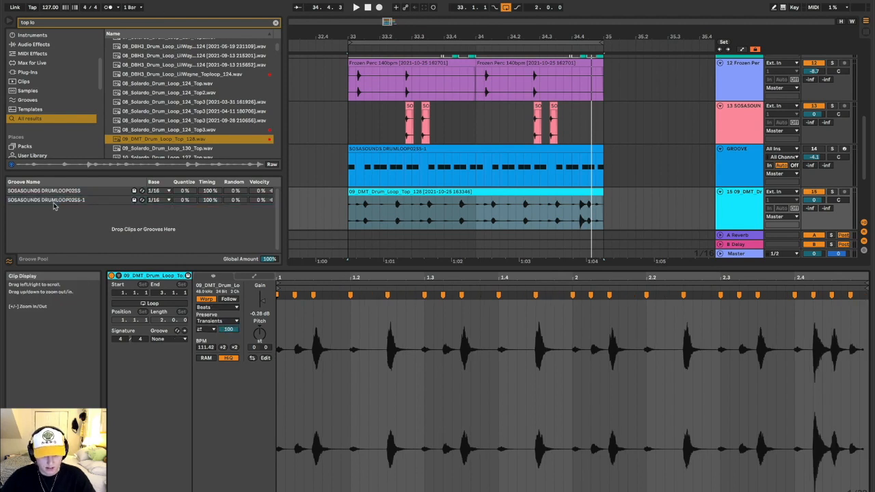
key(ctrl+z)
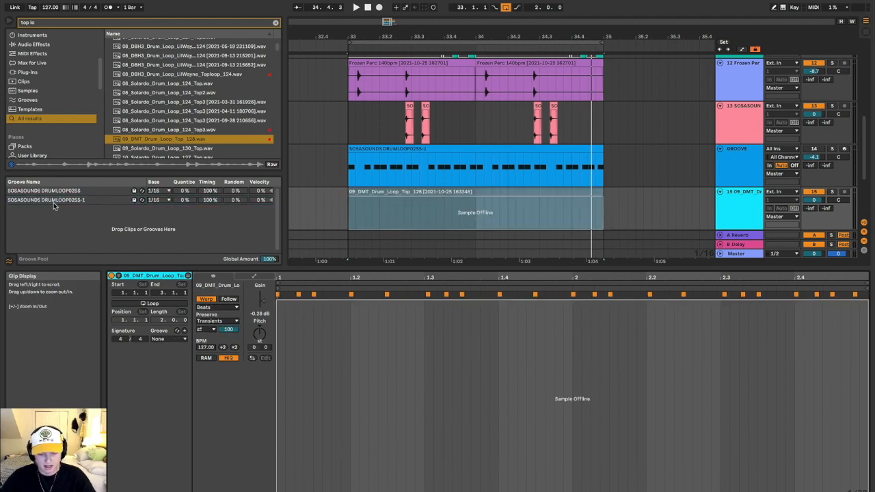
key(ctrl+z)
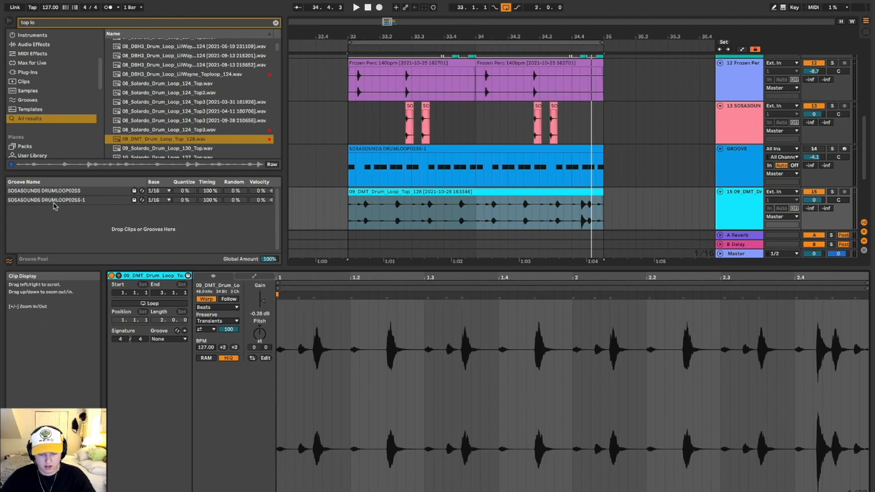
Insert warp markers at every transient across the whole top loop sample again and quantize them to the grid
click(341, 387)
key(ctrl+a)
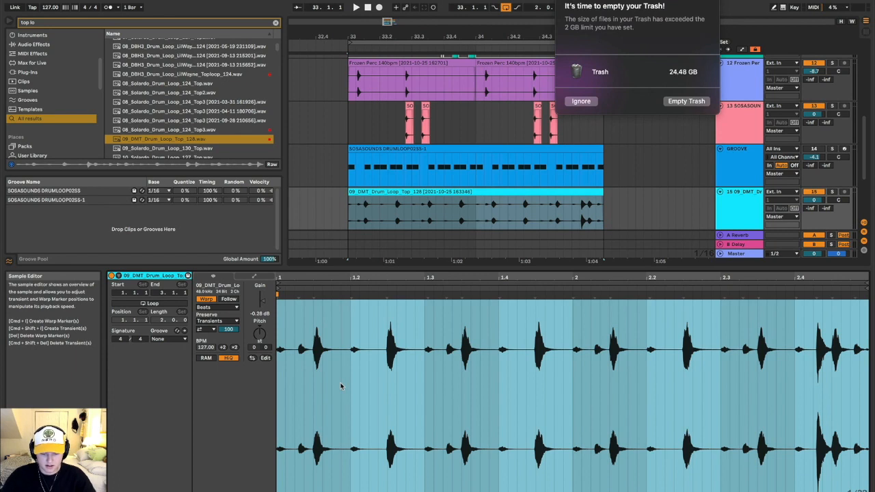
key(ctrl+i)
key(ctrl+a)
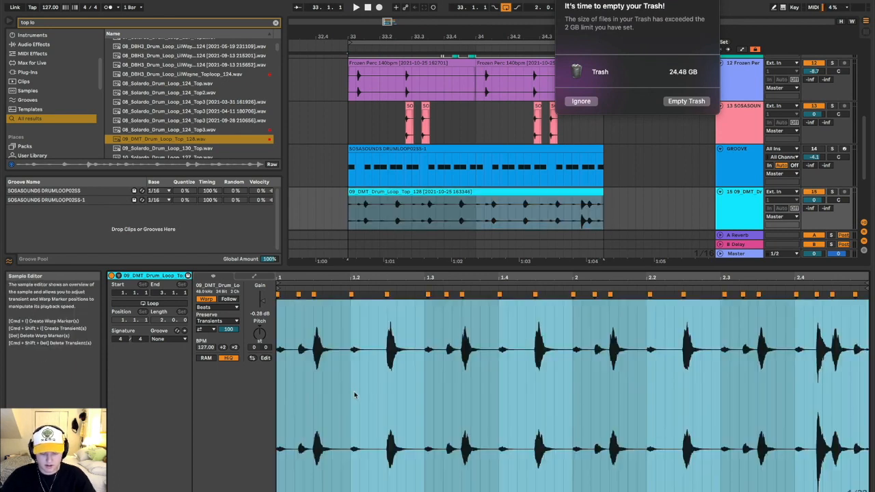
click(354, 394)
Play the loop with the other tracks and move the Frozen Perc track directly below the GROOVE track
key(space)
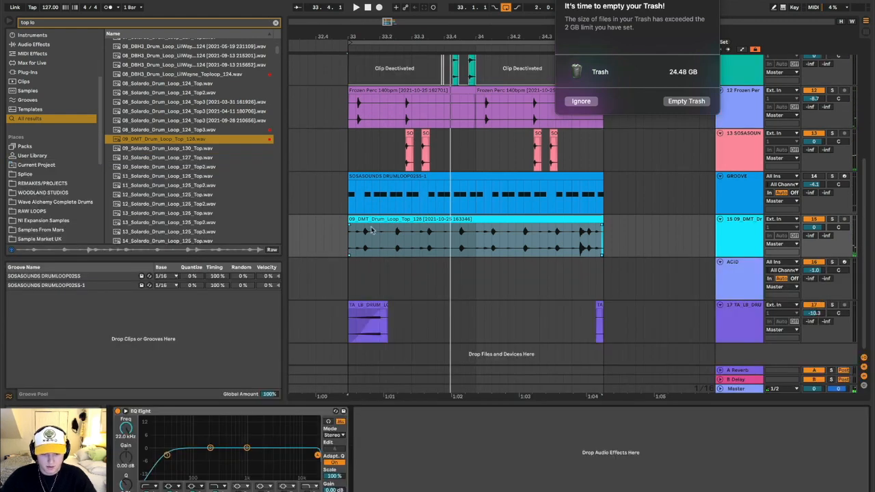
scroll(424, 232, up, 2)
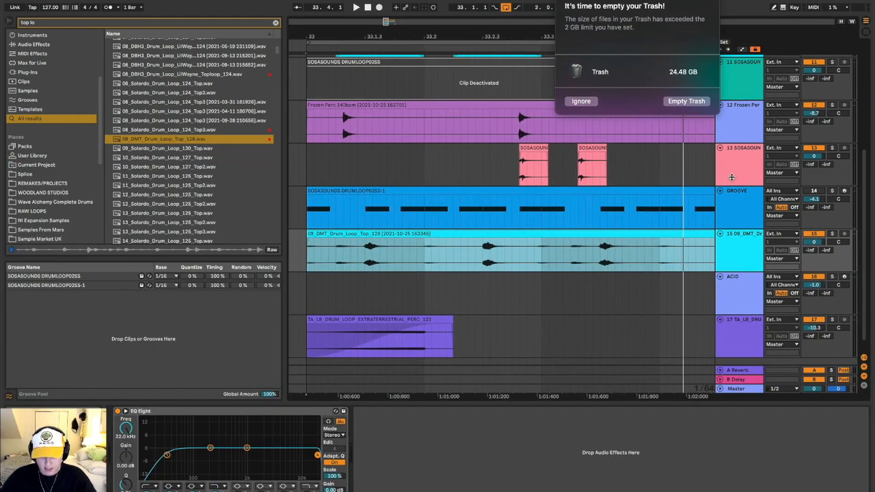
drag(745, 127, 748, 230)
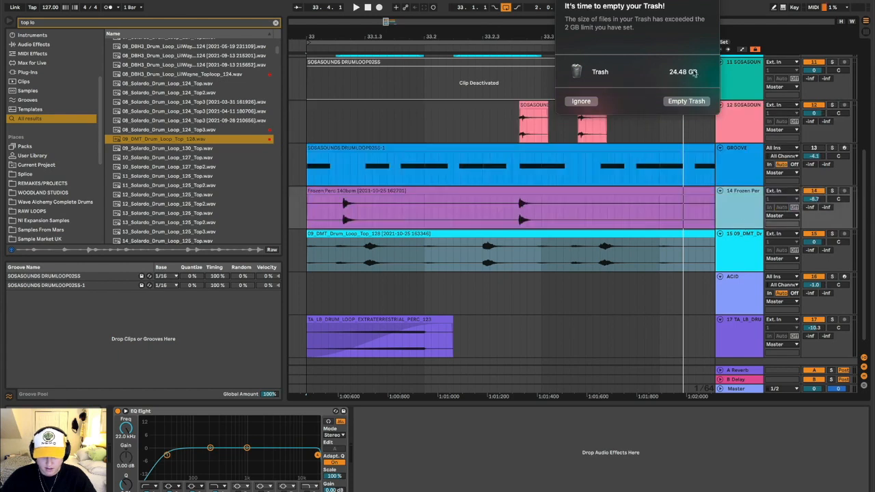
Dismiss the Trash alert and move the top loop's warp marker at 1.1.2 to line up with the first Frozen Perc hit
click(636, 1)
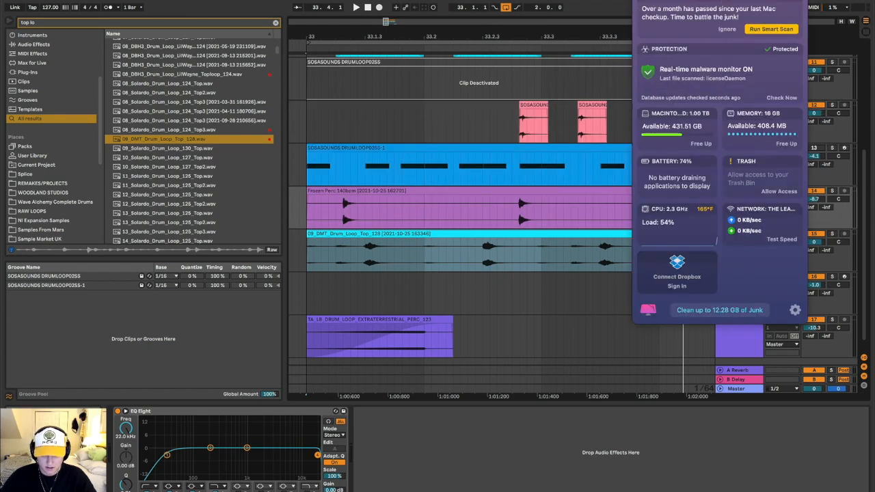
click(636, 1)
scroll(329, 214, up, 5)
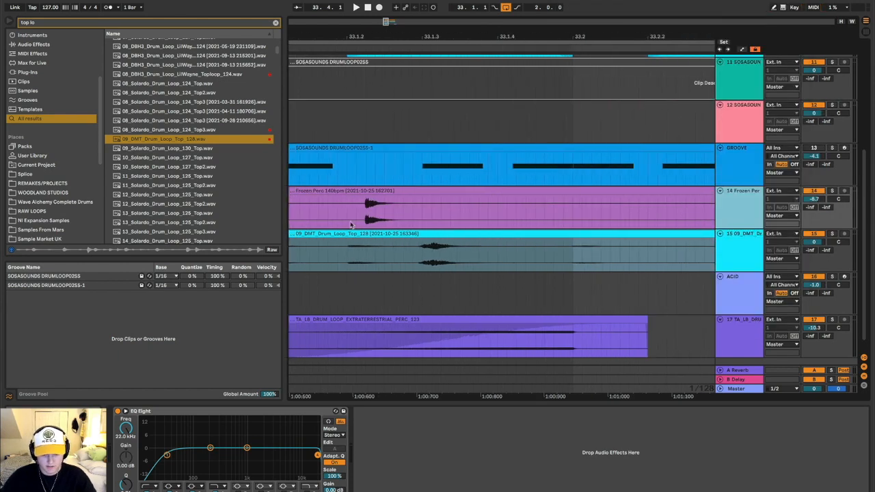
double_click(403, 237)
scroll(286, 372, up, 5)
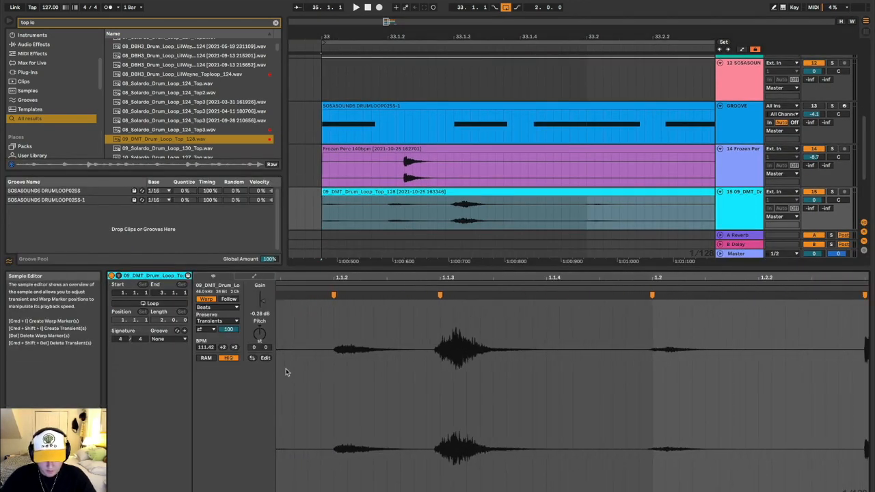
scroll(417, 128, up, 3)
scroll(417, 129, down, 3)
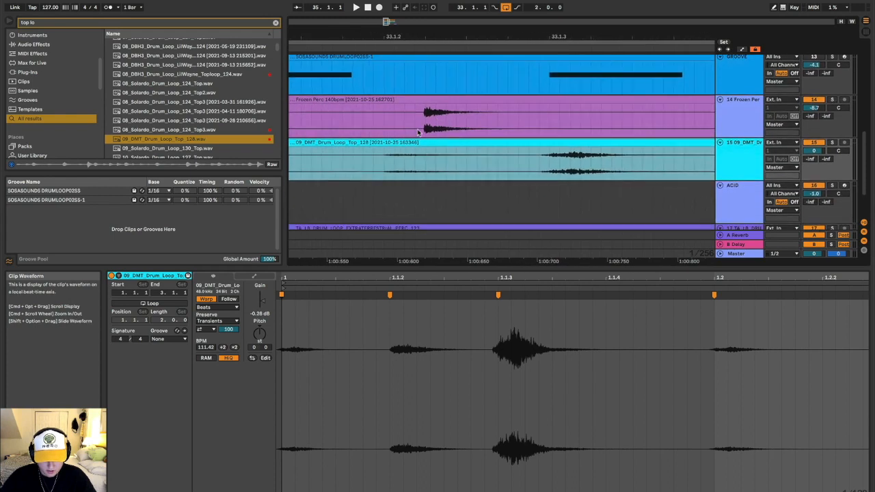
drag(386, 294, 413, 294)
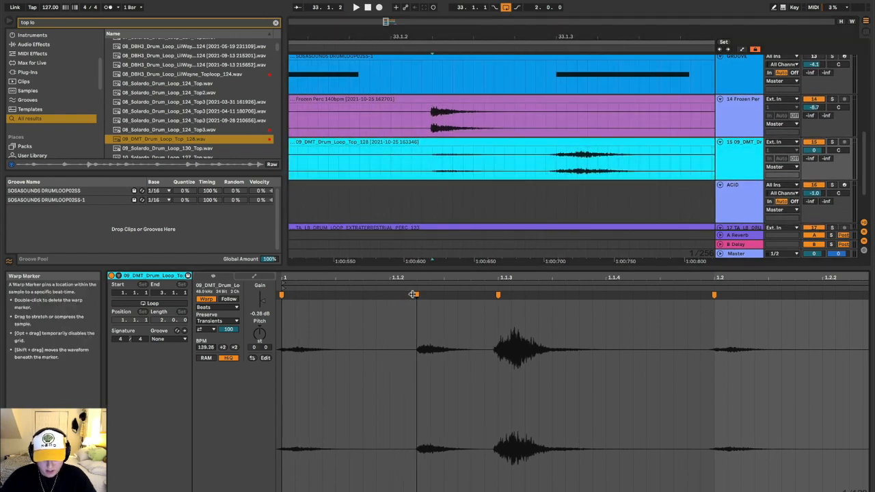
scroll(421, 307, up, 3)
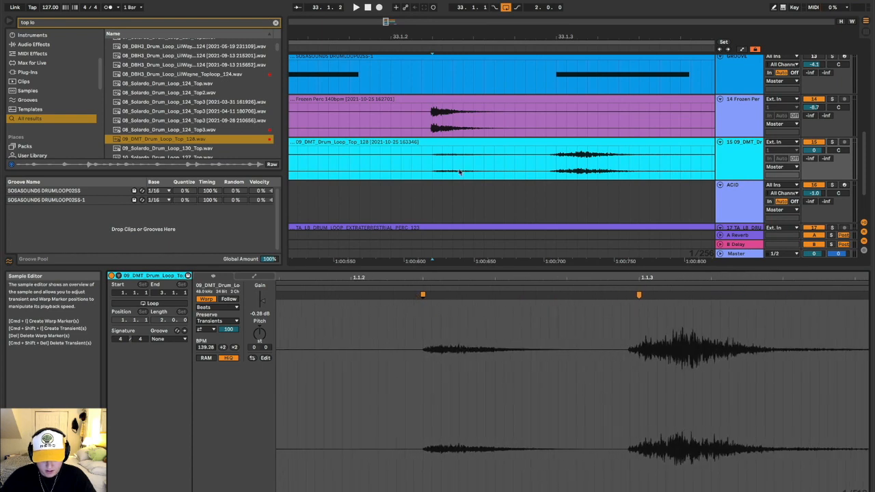
Play the section from bar 33 to check the top loop's timing against the Frozen Perc hits
scroll(459, 173, down, 4)
click(410, 120)
key(space)
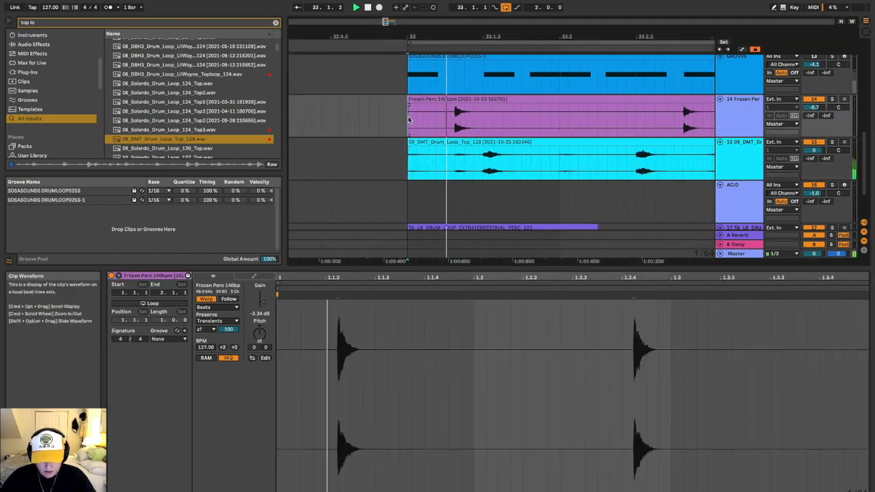
scroll(519, 171, right, 3)
scroll(580, 193, down, 1)
scroll(580, 193, right, 3)
scroll(581, 194, down, 3)
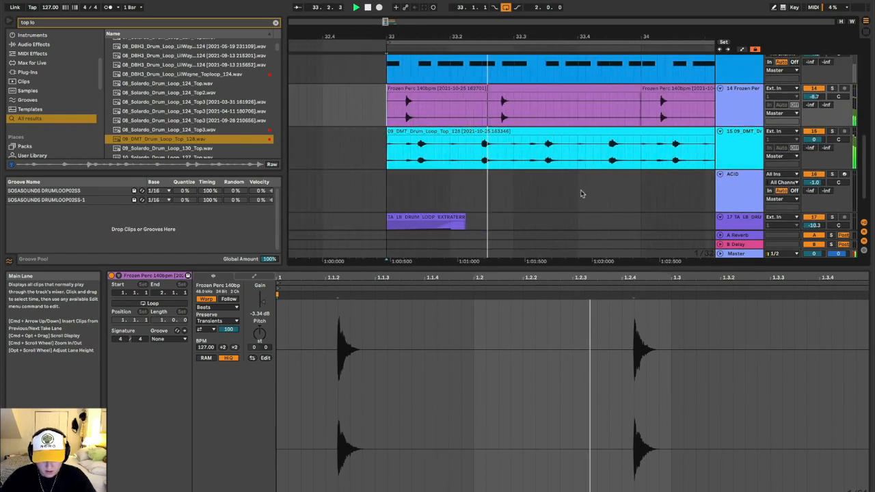
scroll(602, 206, left, 3)
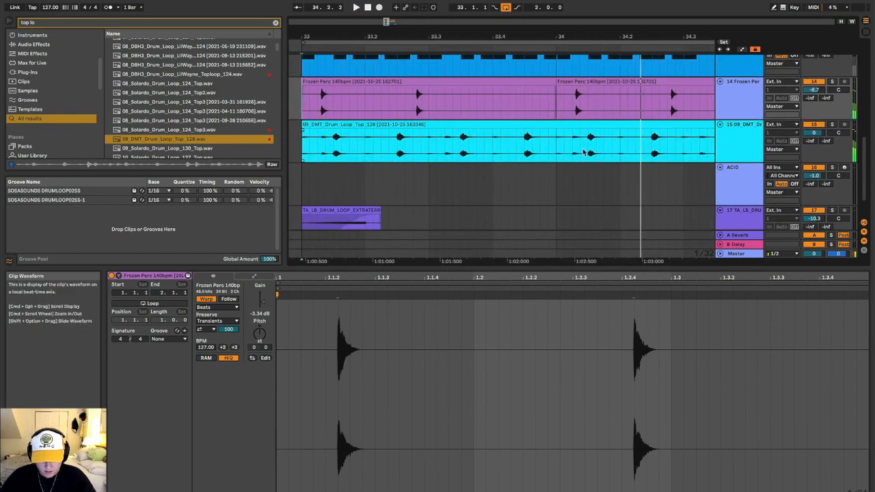
Play the top loop again and move its warp marker at 1.3.2 slightly past the gridline
click(449, 127)
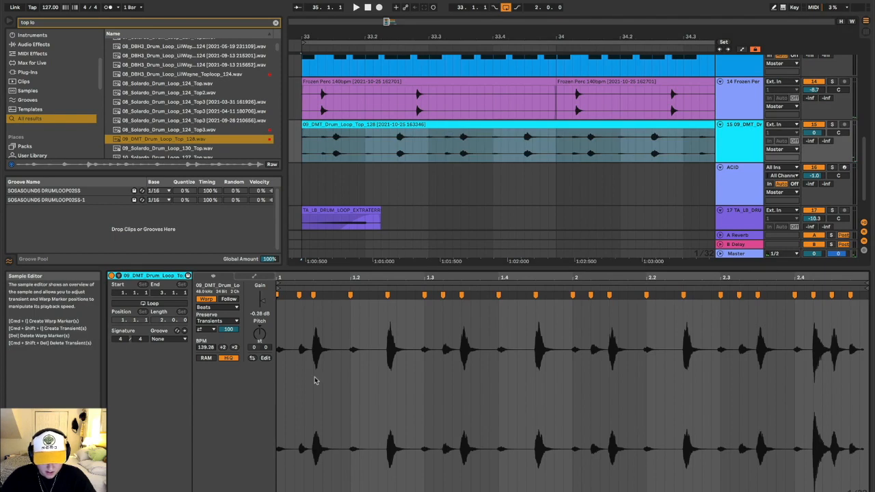
scroll(314, 378, up, 3)
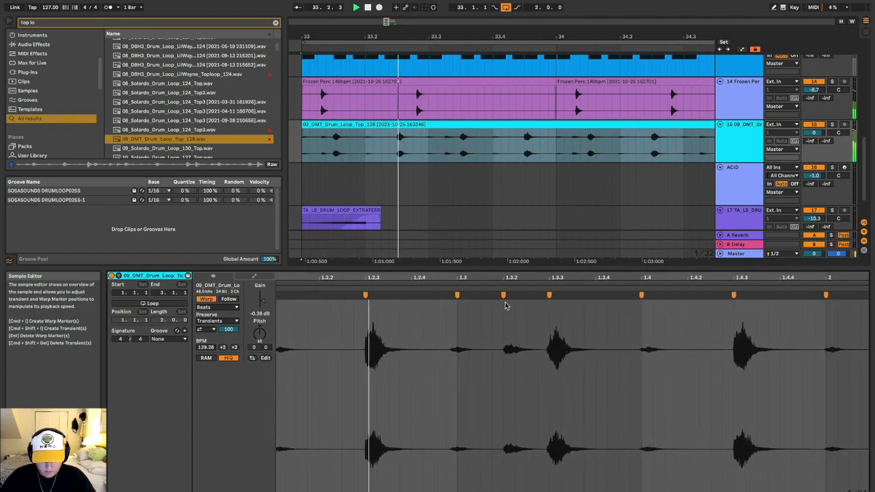
key(space)
click(502, 296)
drag(502, 295, 515, 295)
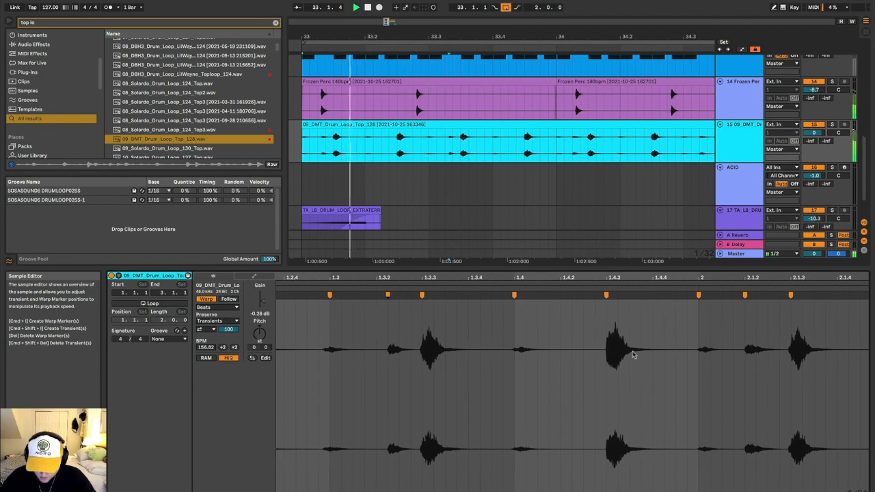
Move the top loop's warp marker at 2.1.2 to line up with the Frozen Perc hit in bar 34
scroll(609, 361, up, 5)
scroll(587, 214, up, 5)
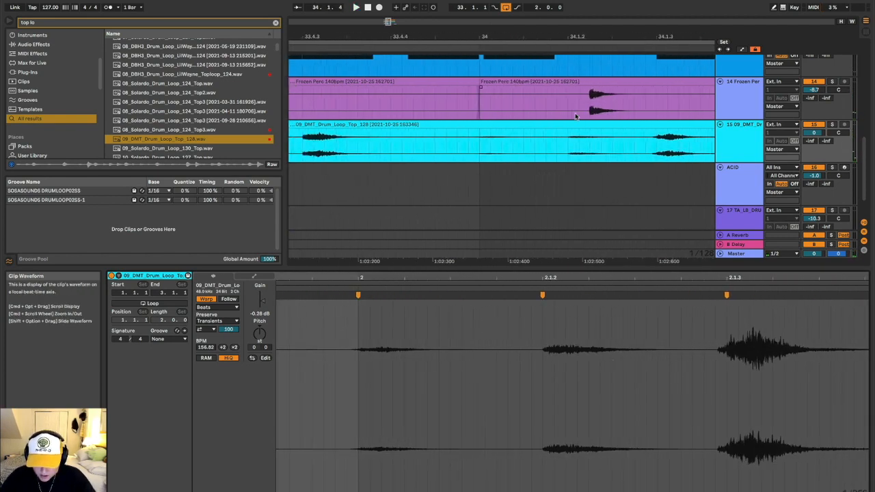
drag(542, 297, 555, 296)
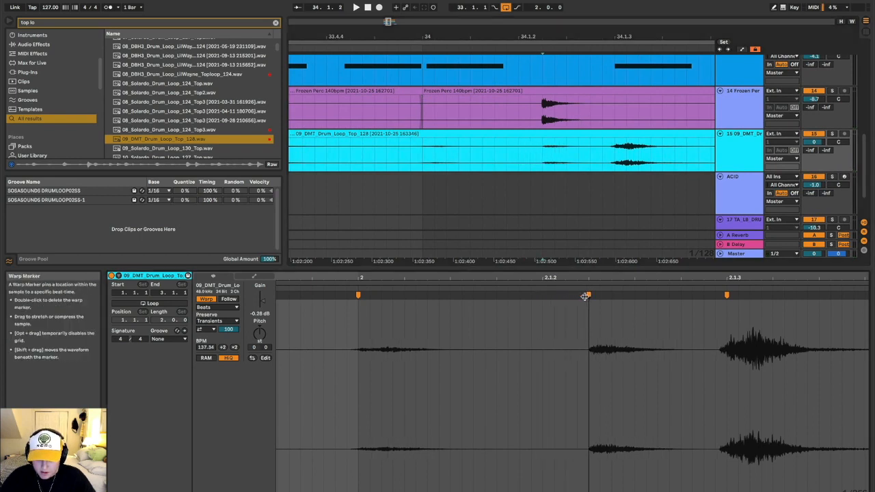
click(543, 121)
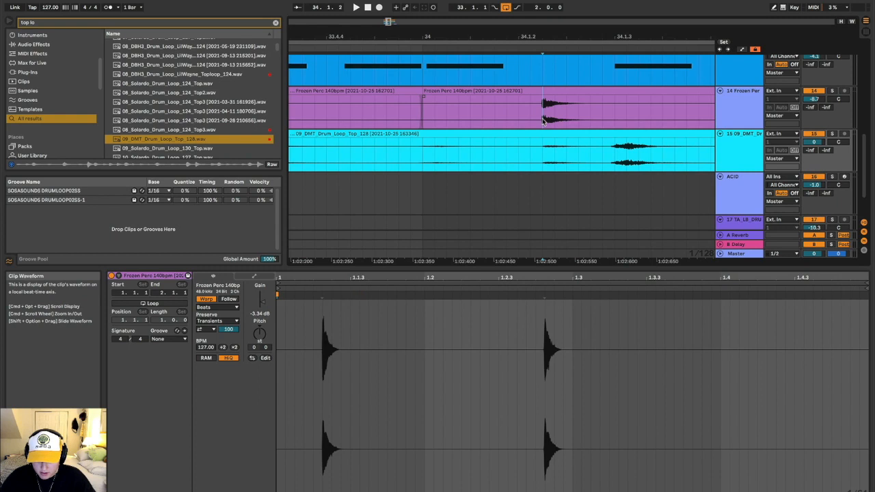
shift+click(543, 153)
Duplicate the top loop's first two beats, 33.1 to 33.3, twice so the copies fill 33.3 to 34.3
scroll(544, 155, down, 5)
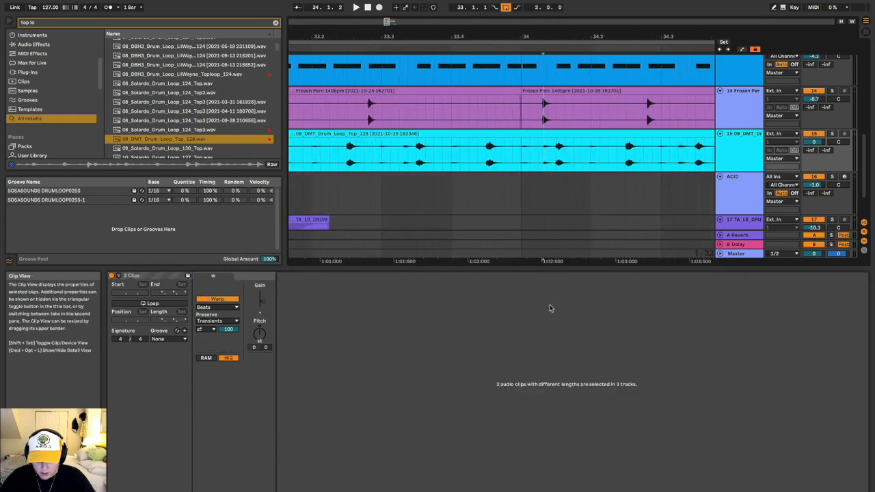
scroll(480, 131, down, 4)
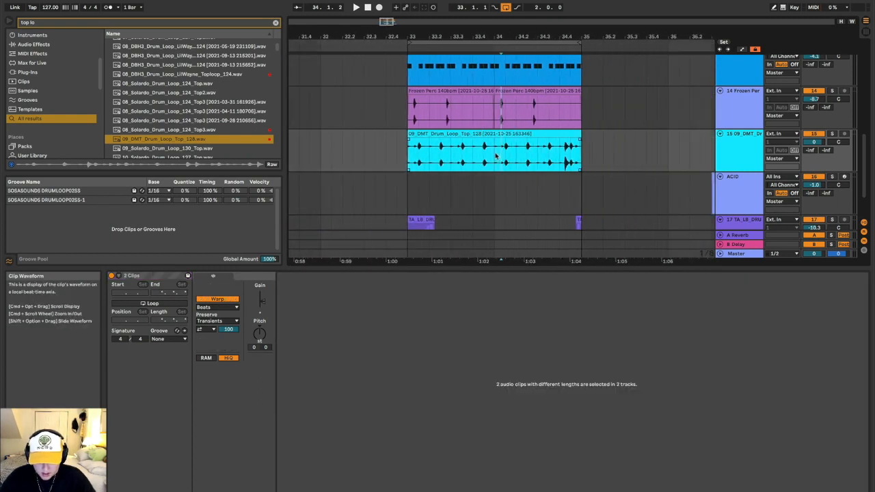
drag(416, 161, 447, 157)
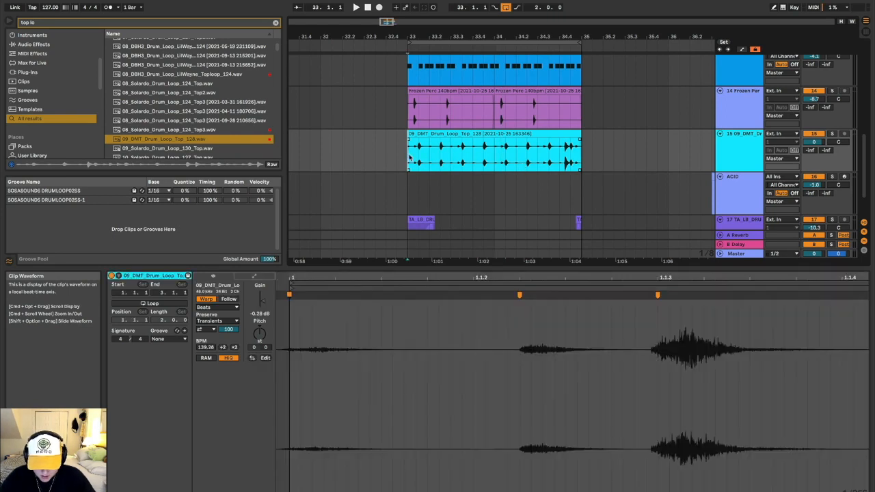
scroll(448, 157, up, 2)
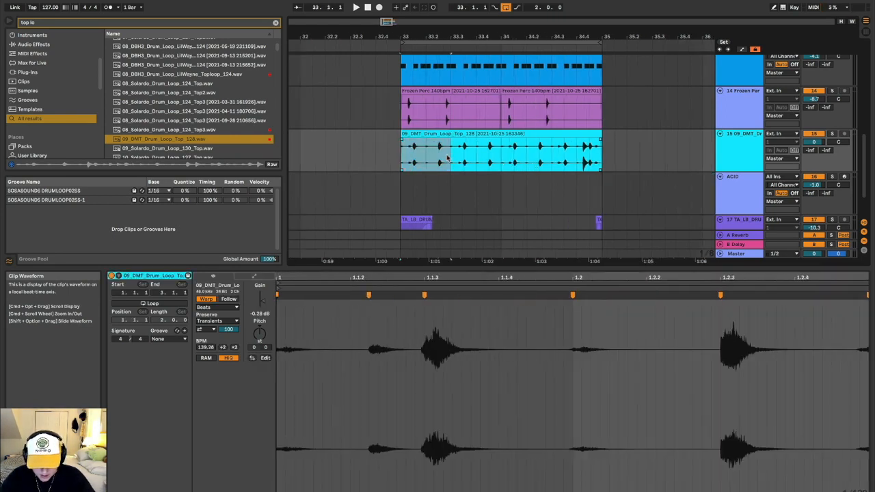
key(super+d)
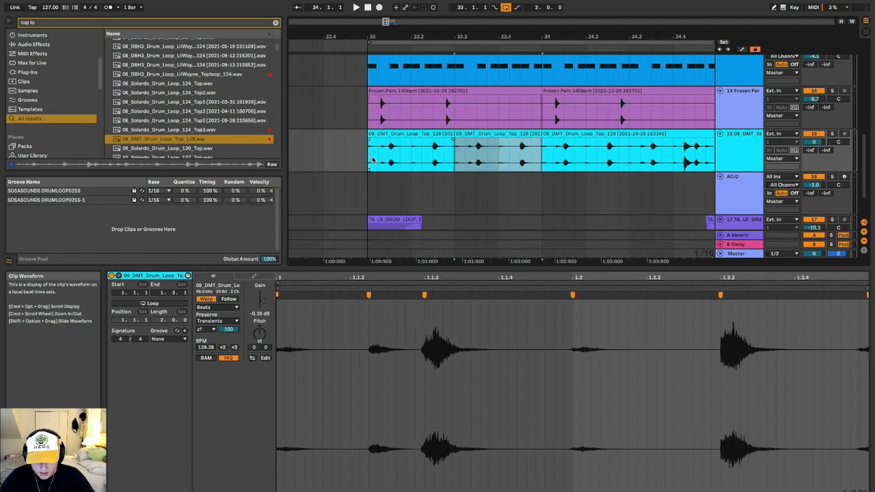
scroll(373, 158, right, 3)
key(super+d)
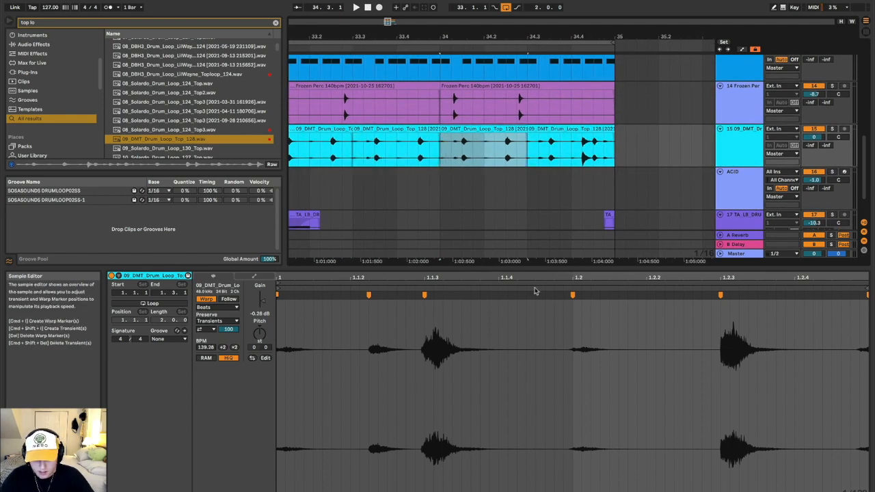
Copy the top loop's beat from 34.1 to 34.2 over the beat from 34.3 to 34.4
scroll(579, 160, up, 3)
scroll(448, 156, left, 2)
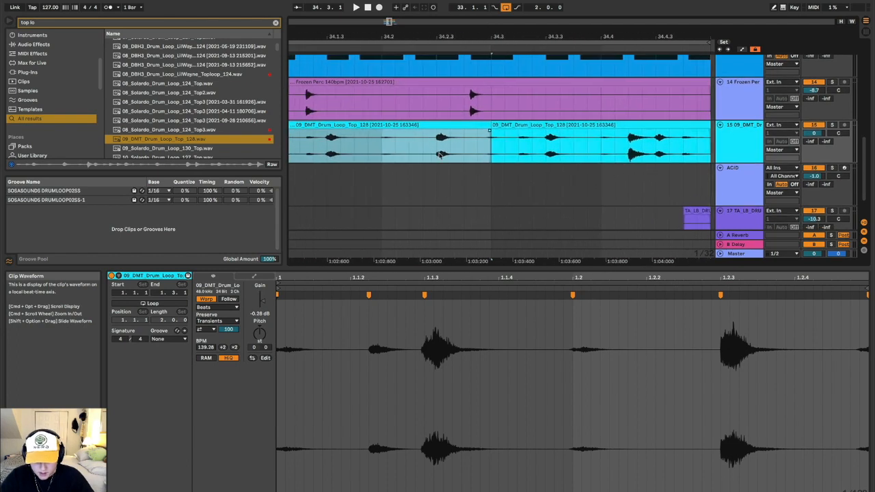
scroll(440, 155, down, 2)
drag(355, 153, 414, 153)
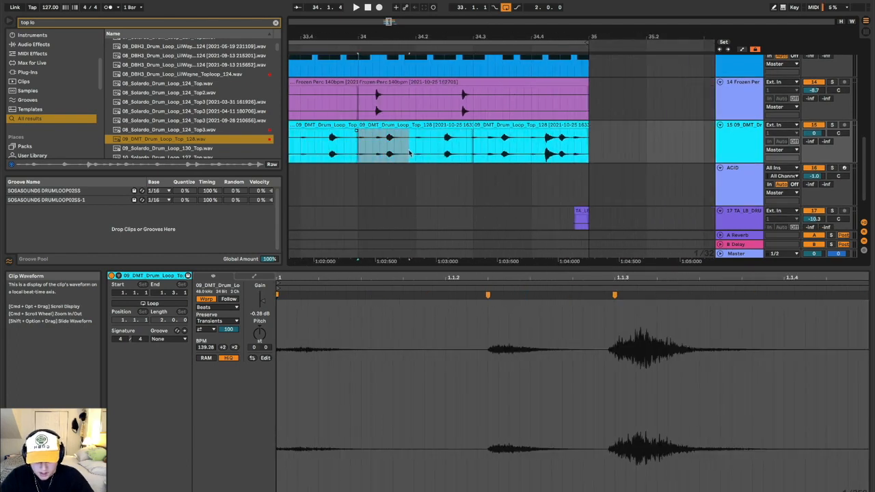
drag(475, 149, 533, 149)
scroll(532, 150, up, 2)
scroll(531, 151, right, 2)
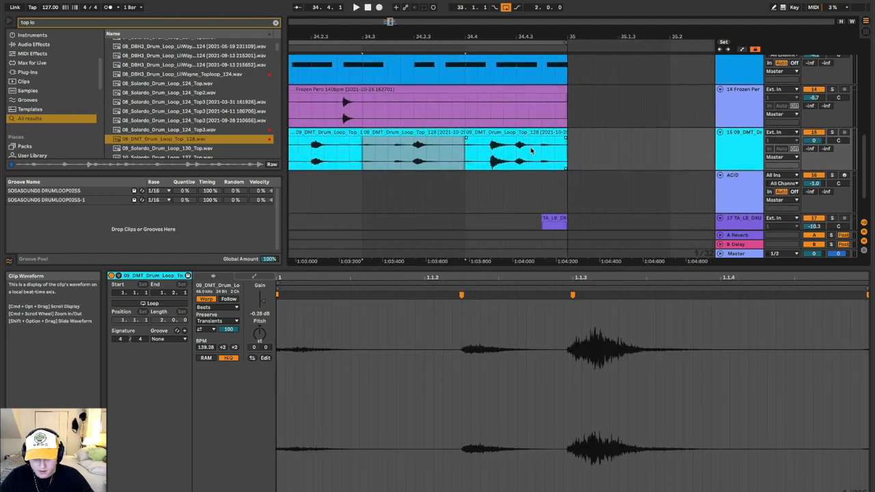
Move the GROOVE track directly above the top loop track and place the insert marker at 34.4 in its clip
click(497, 162)
click(740, 71)
drag(740, 71, 743, 129)
click(516, 163)
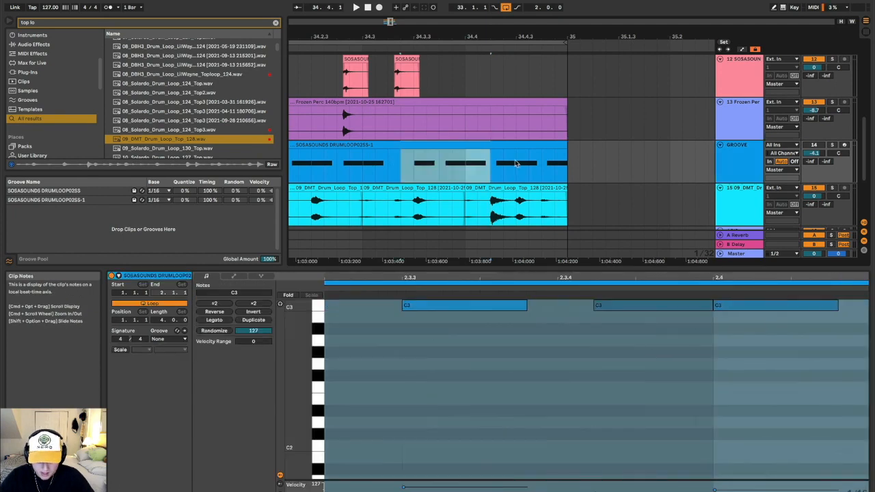
shift+click(519, 163)
click(467, 172)
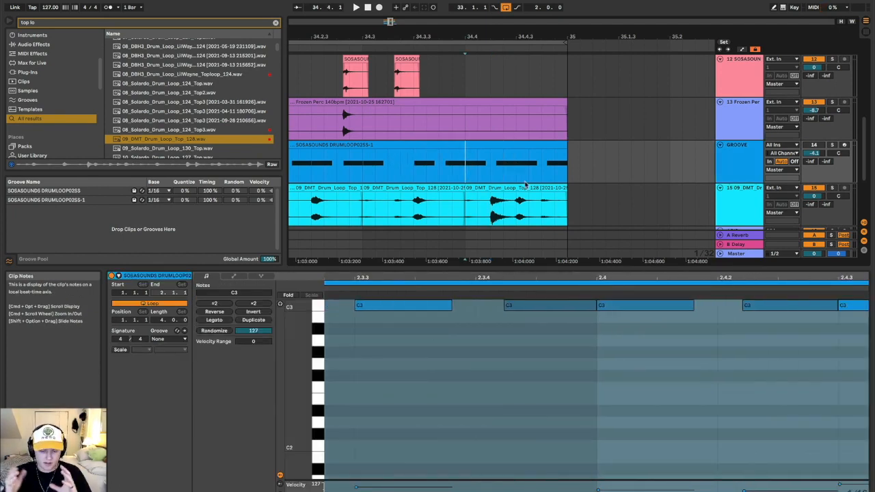
Move the warp marker at 2.4.2 in the last top loop clip toward the start of the matching GROOVE note
scroll(525, 185, up, 5)
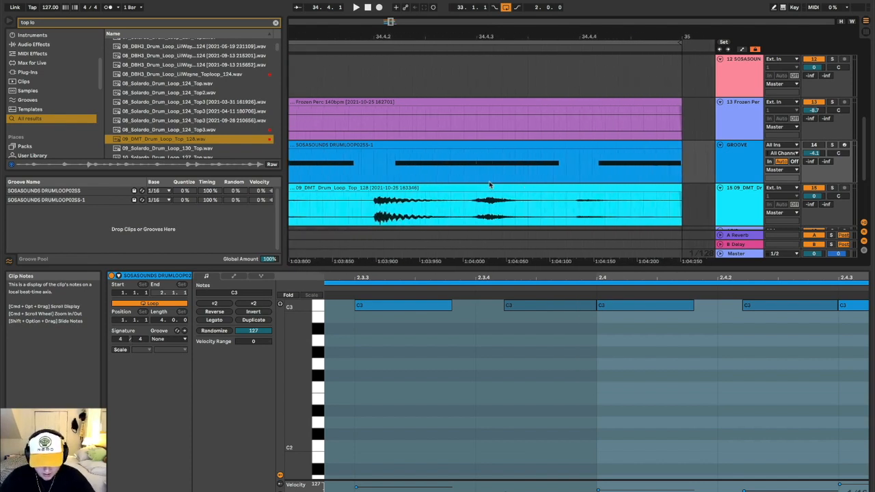
scroll(489, 185, down, 2)
click(435, 141)
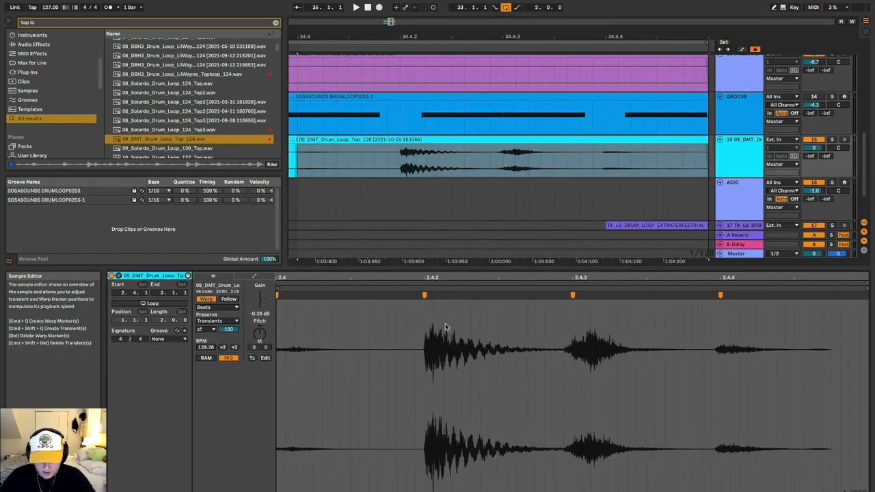
drag(422, 294, 451, 294)
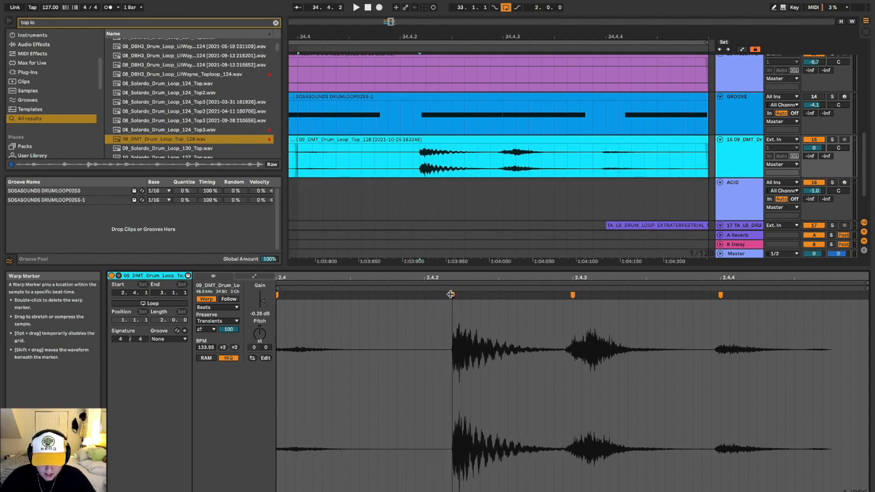
Fine-tune the 2.4.2 warp marker in small moves so the hit's onset meets the start of the GROOVE note
scroll(430, 157, up, 5)
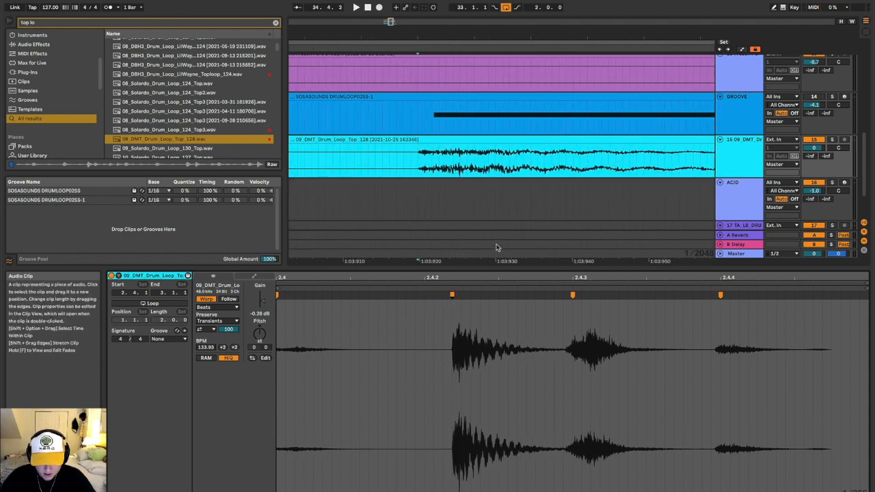
scroll(459, 333, up, 4)
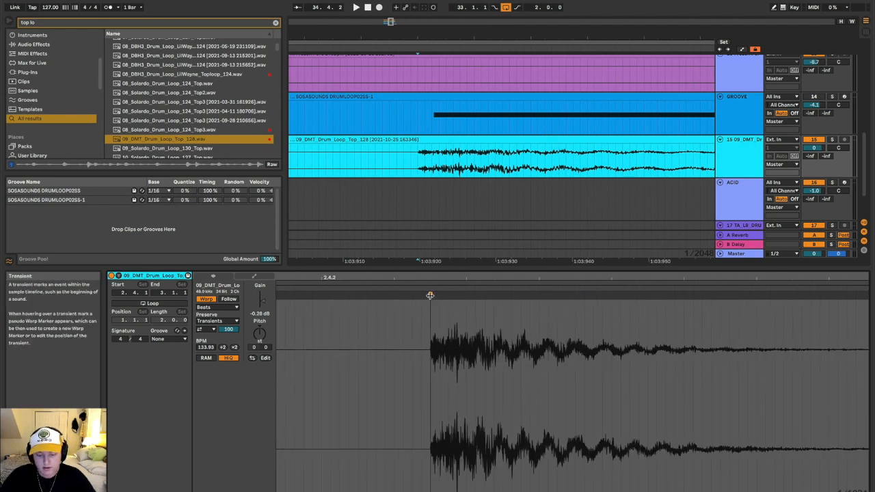
drag(430, 294, 441, 295)
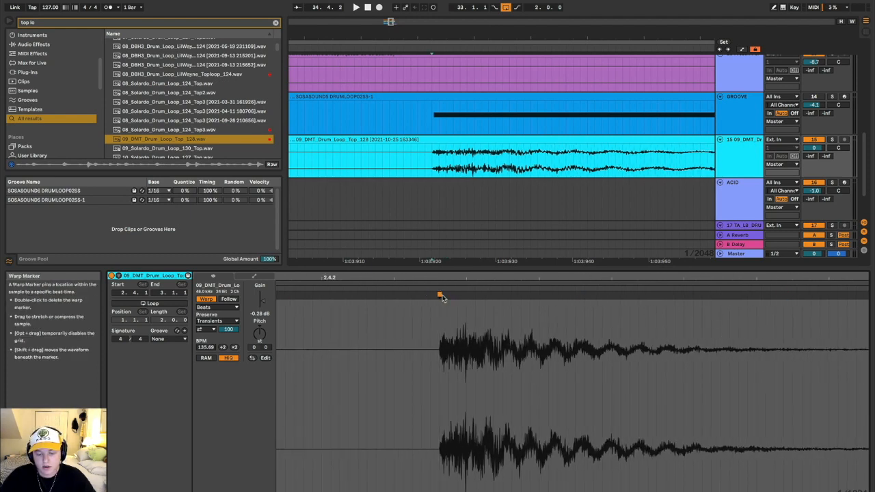
scroll(439, 156, up, 4)
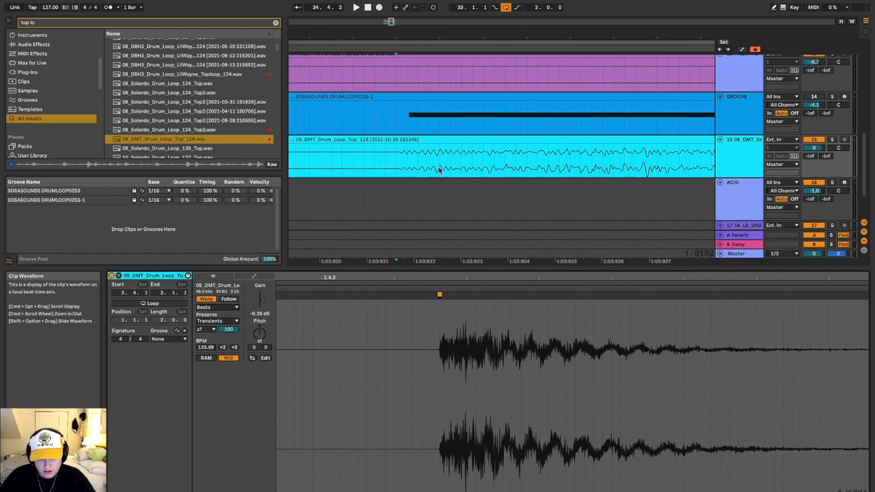
scroll(445, 329, up, 3)
scroll(419, 301, up, 3)
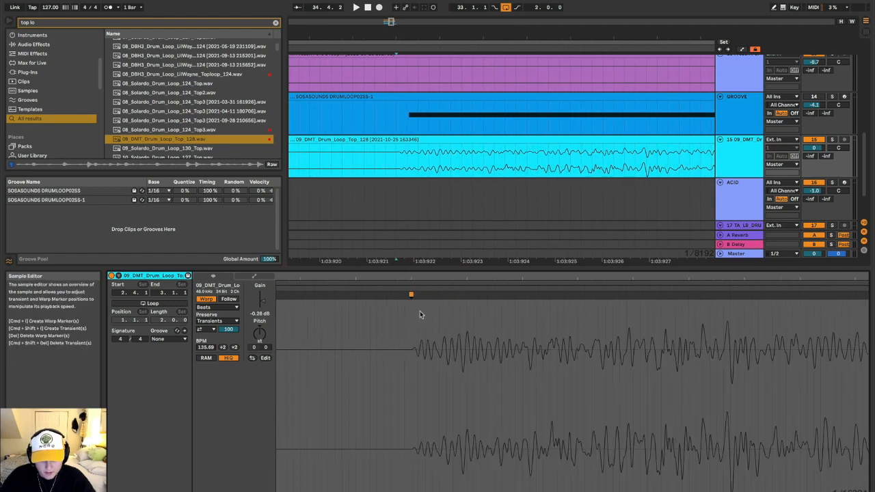
drag(411, 295, 417, 295)
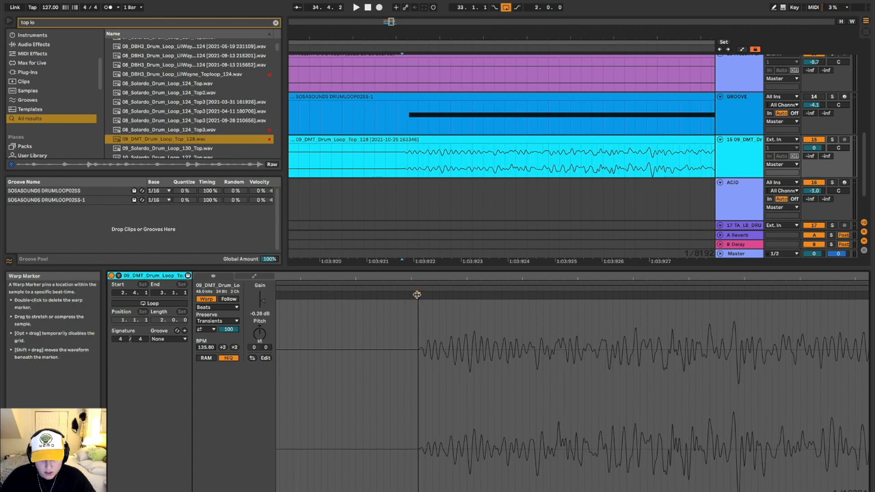
Nudge the 2.4.3 warp marker in the last top loop clip to adjust the timing of its hit against the GROOVE note
scroll(416, 401, down, 3)
scroll(470, 130, down, 5)
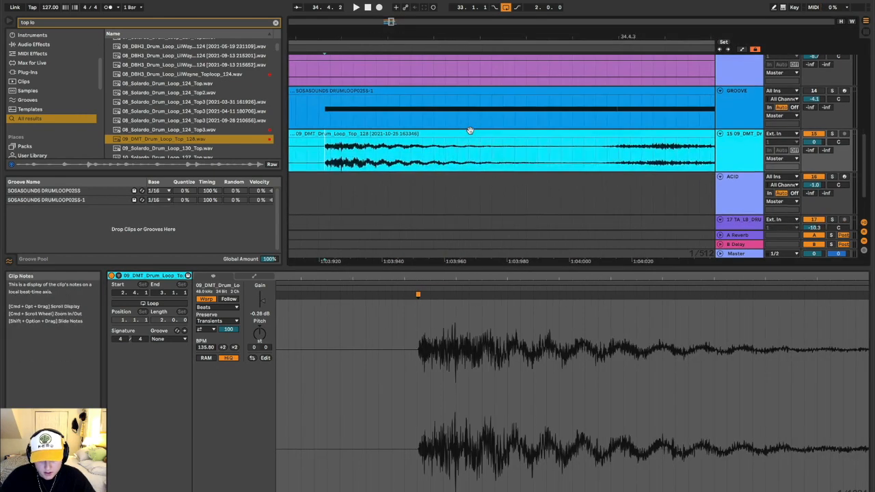
scroll(469, 130, down, 5)
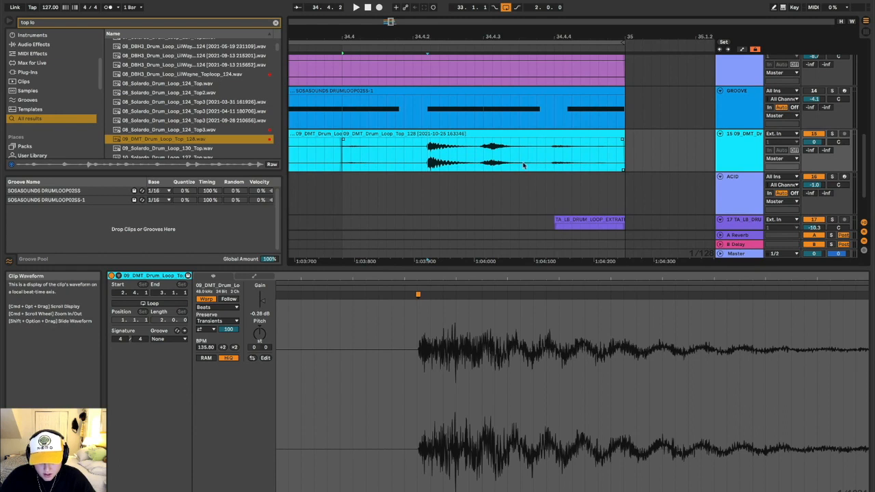
scroll(478, 159, up, 5)
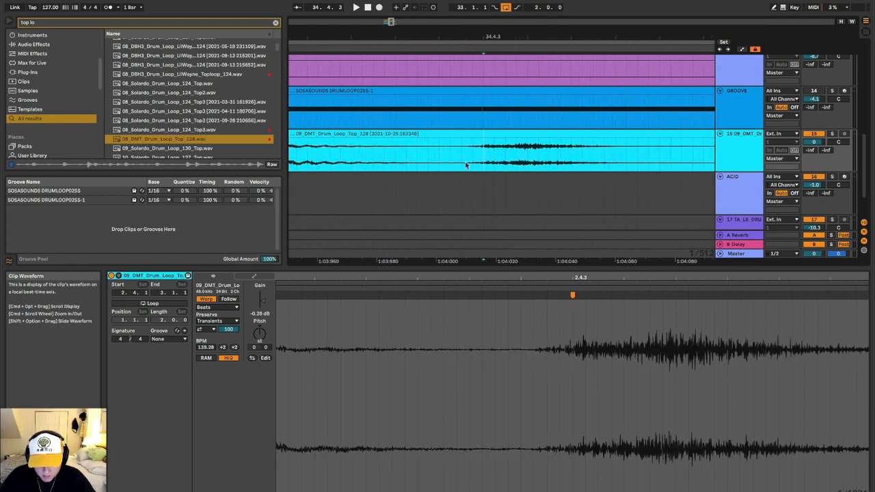
scroll(563, 360, up, 5)
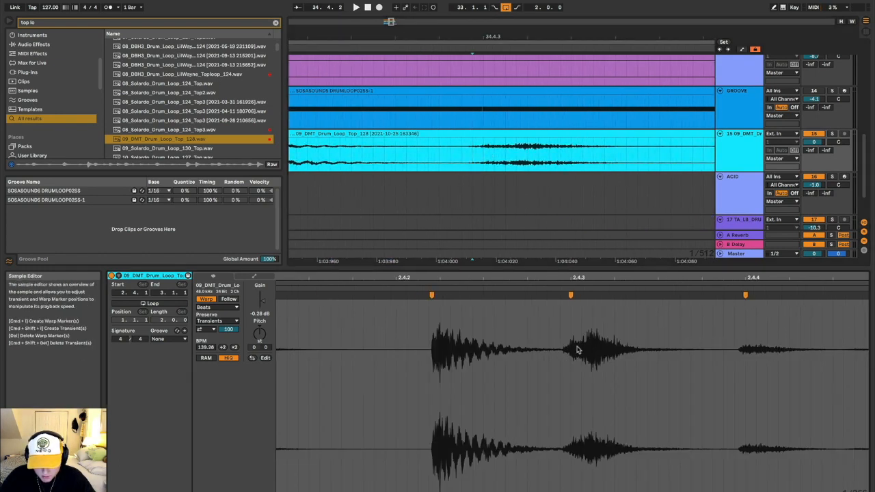
scroll(576, 350, down, 5)
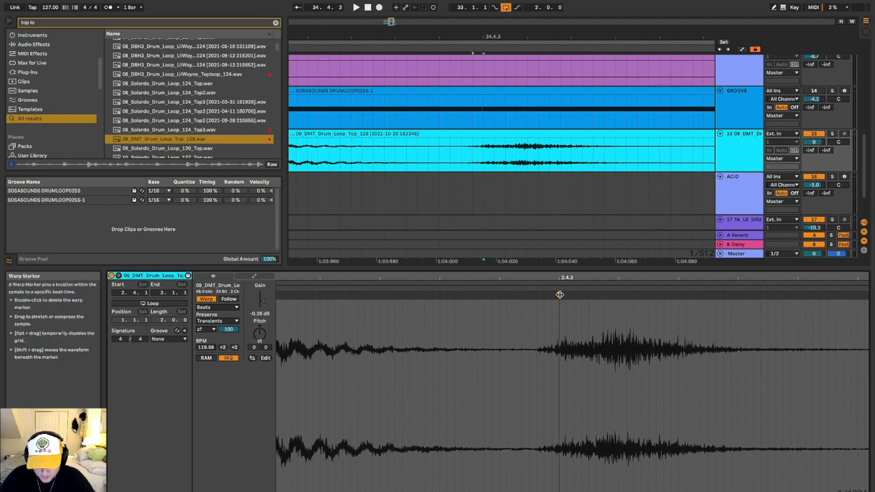
drag(560, 294, 564, 296)
scroll(538, 357, down, 5)
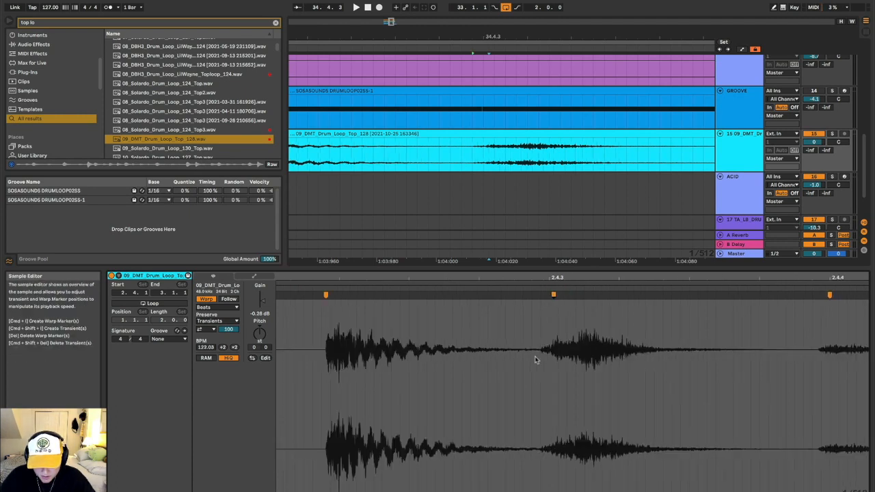
Move the last top loop clip's 2.4.4 warp marker so its final hit meets the start of the GROOVE note after 34.4.4
scroll(642, 162, down, 3)
scroll(642, 163, up, 4)
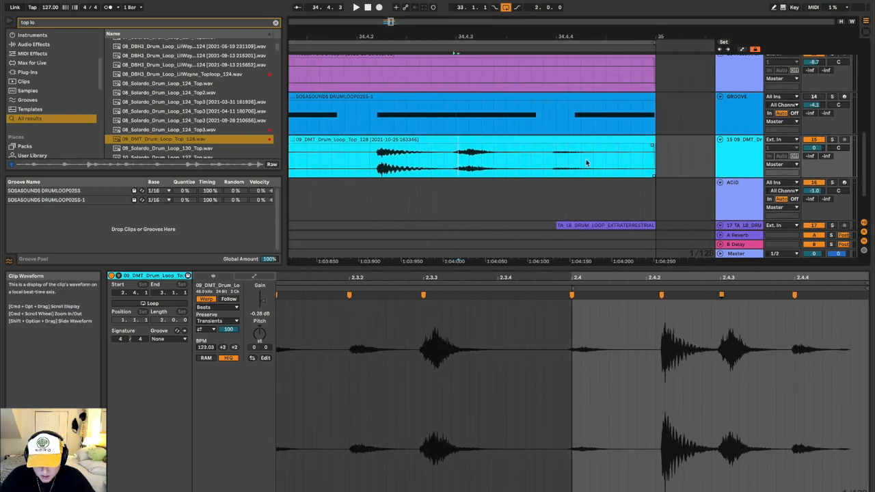
scroll(843, 373, up, 3)
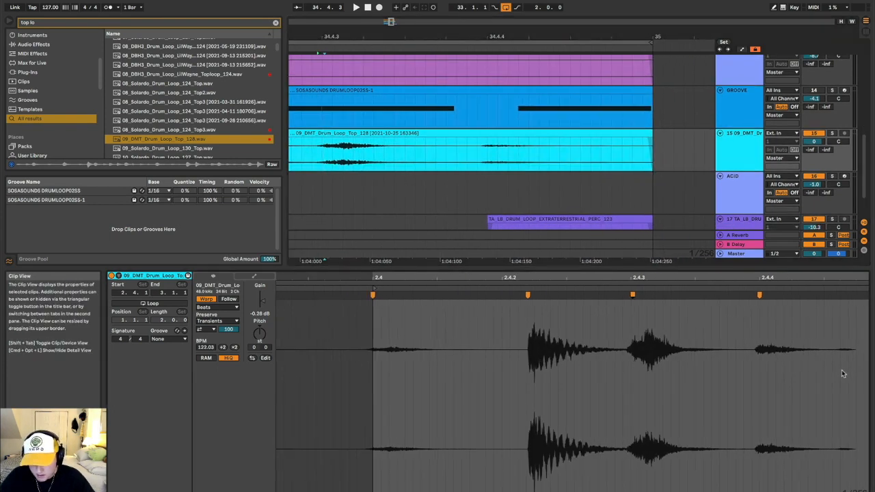
drag(740, 295, 770, 296)
scroll(605, 338, down, 3)
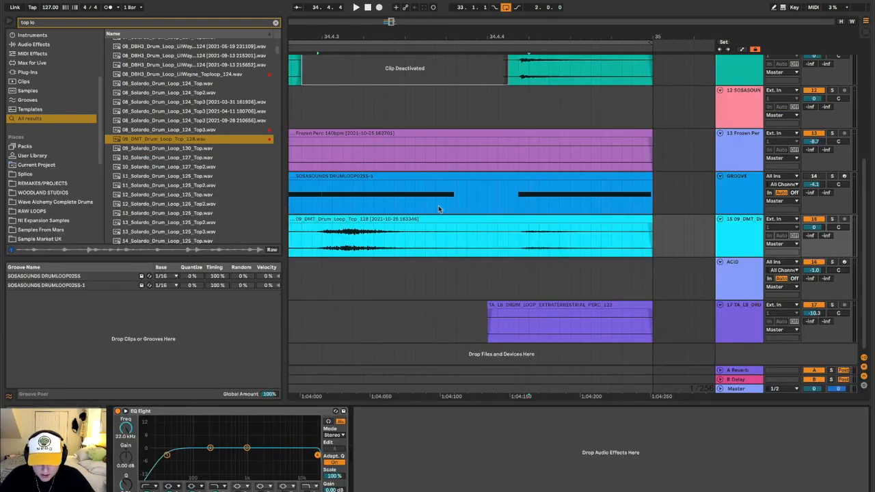
Audition the section from 33 to 35 with the warped top loop on its own and with the other tracks, and inspect its hits around 34.4.2
key(minus)
key(minus)
key(minus)
key(minus)
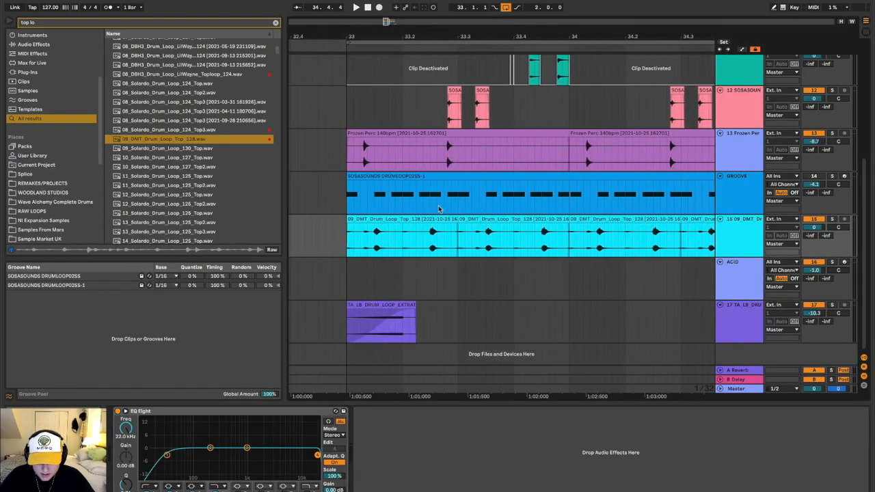
drag(402, 242, 538, 242)
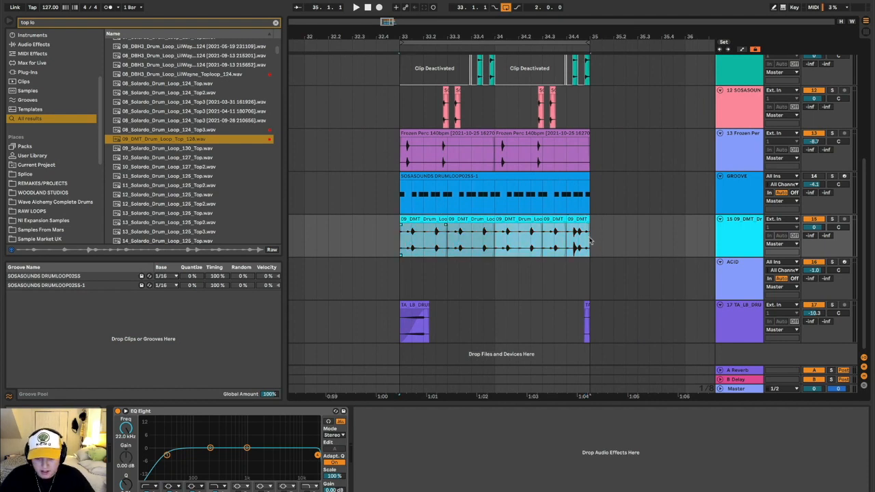
key(space)
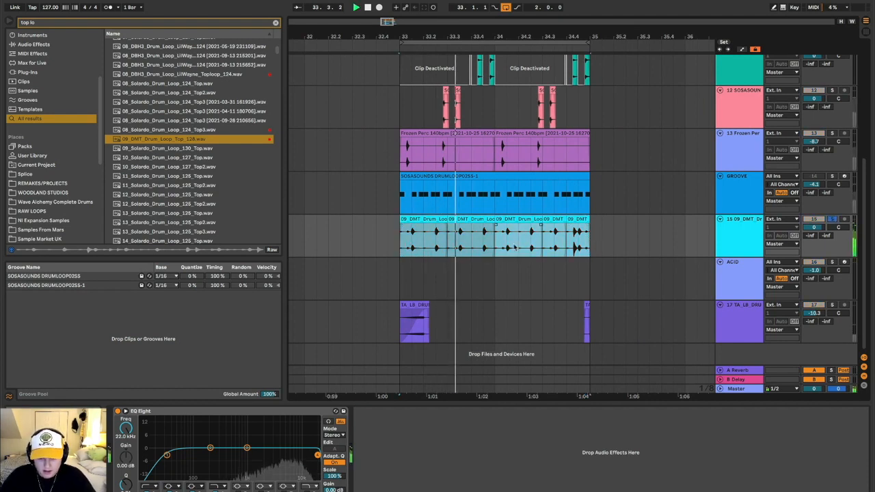
click(402, 198)
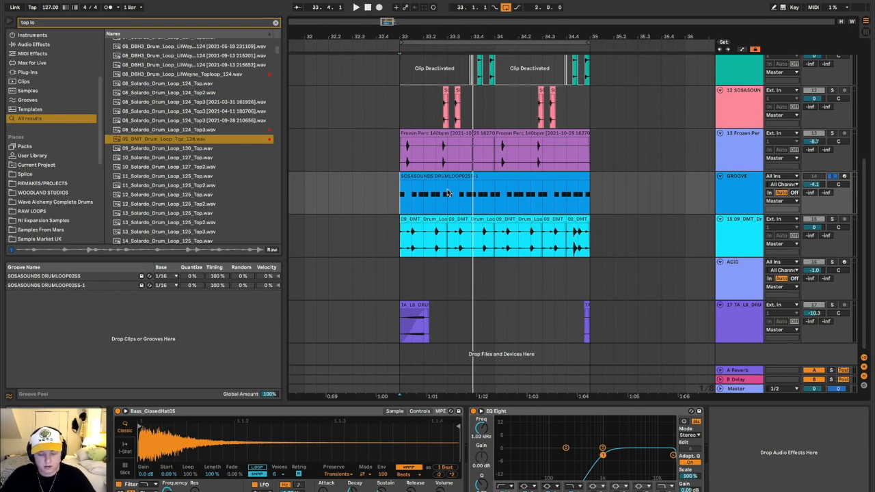
click(750, 229)
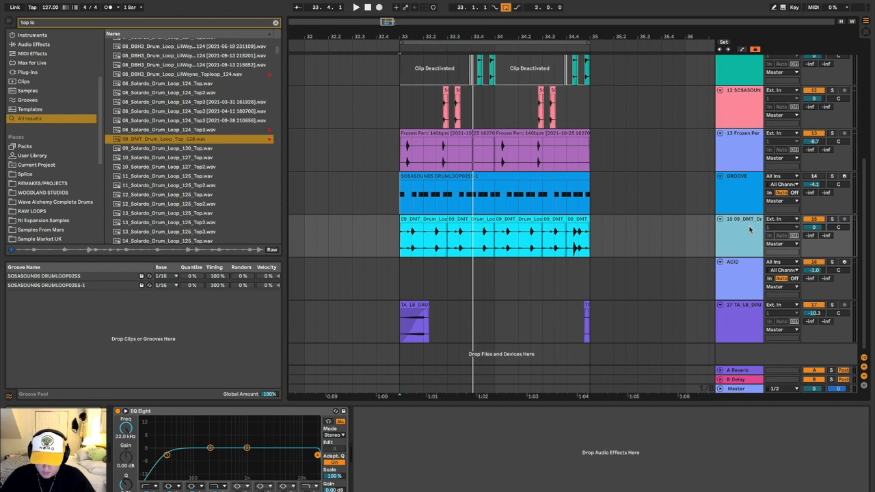
key(space)
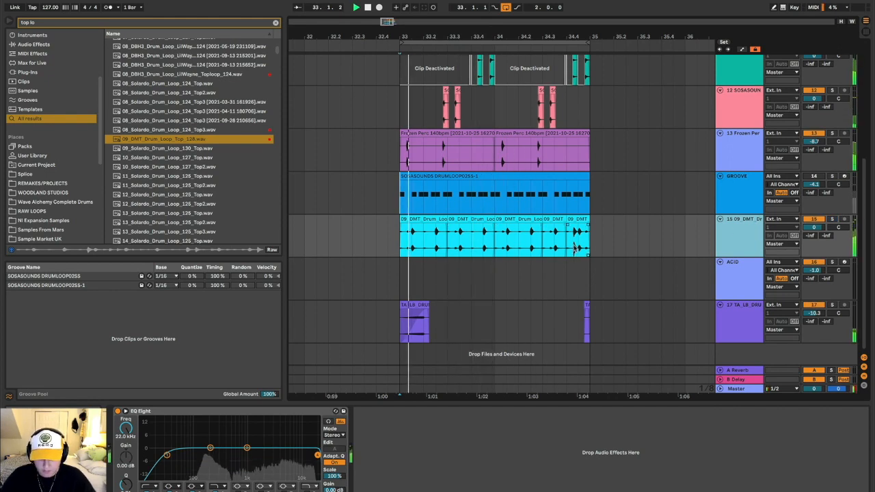
scroll(576, 249, up, 5)
scroll(577, 236, up, 8)
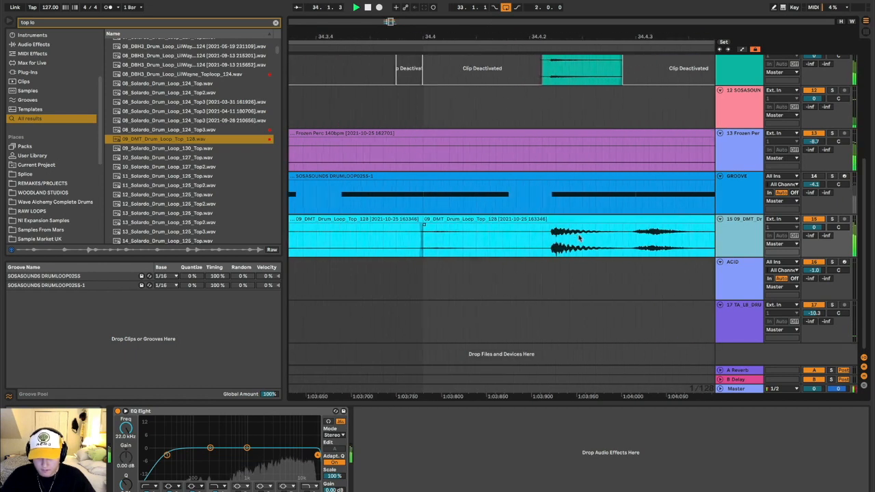
scroll(554, 234, down, 10)
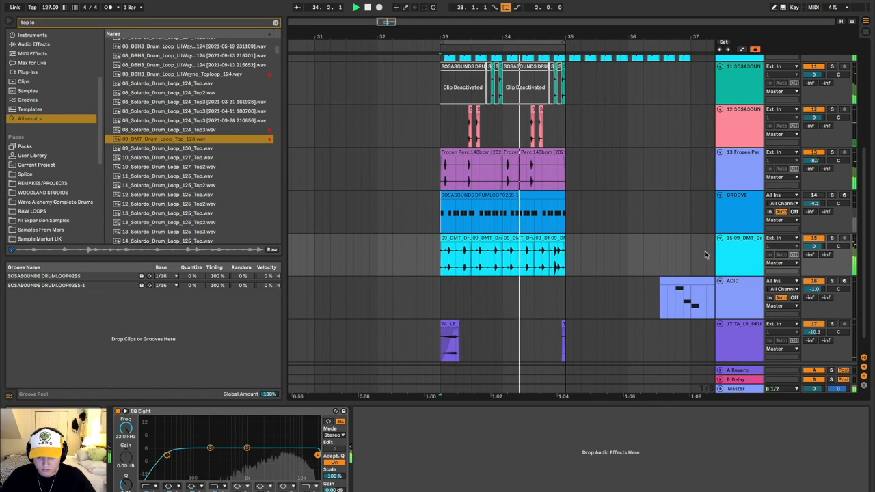
Place the original 09_DMT_Drum_Loop_Top_128.wav at bar 33 on a new audio track and mute the warped top loop track for comparison
key(super+t)
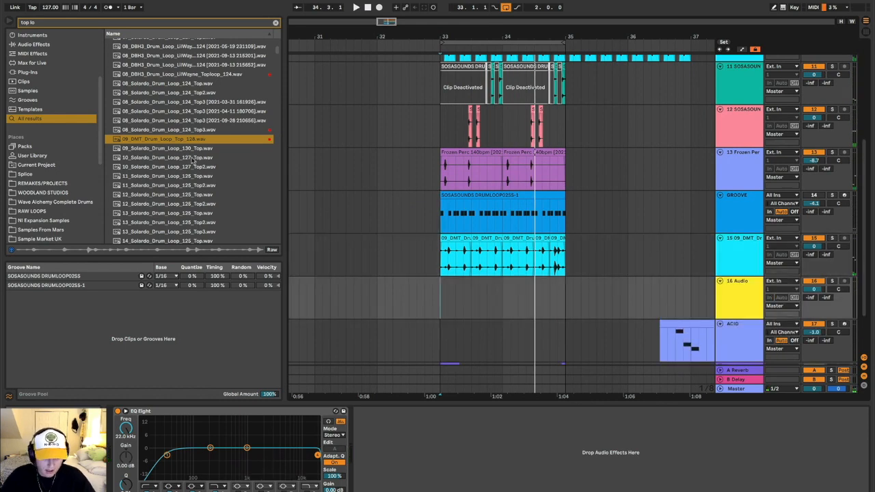
key(space)
drag(171, 143, 445, 295)
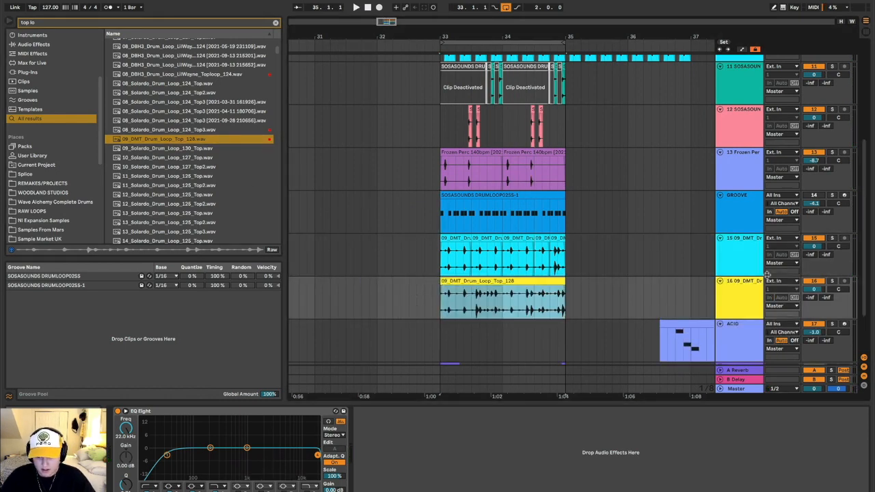
click(816, 241)
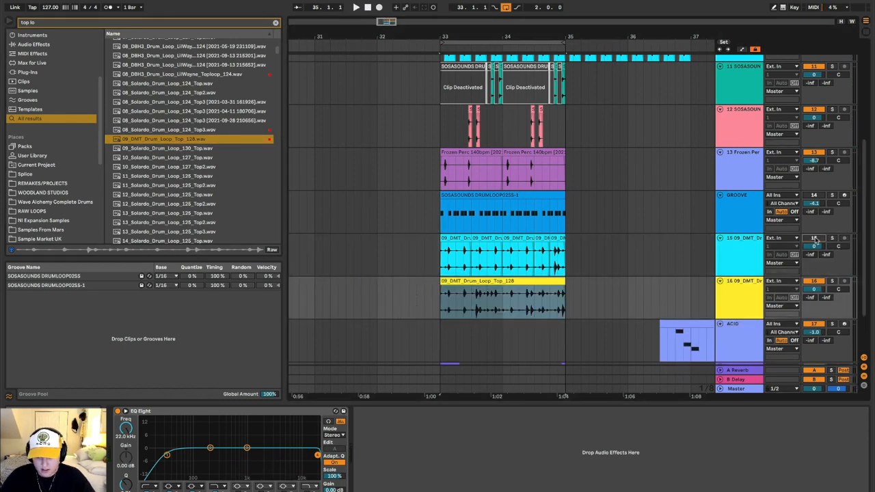
key(space)
Repeat the original loop's first two beats at 33.3 and 34, and extend the last copy past bar 35
click(464, 307)
key(space)
scroll(468, 308, up, 3)
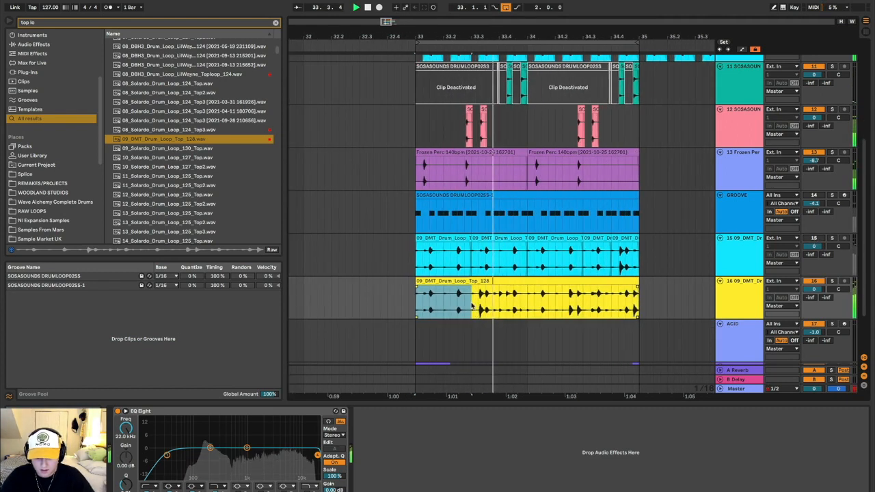
drag(582, 281, 645, 281)
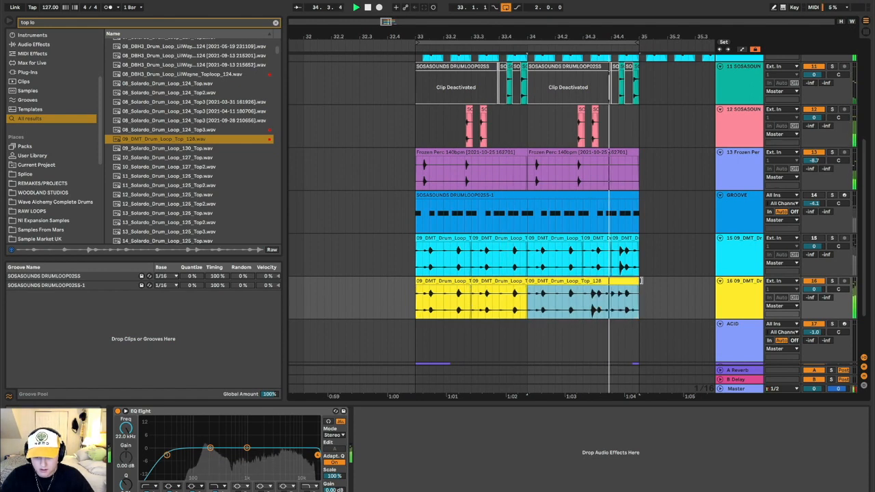
Examine the timing of the original loop's hit near 34.3.2 against the percussion, GROOVE and closed hat tracks
scroll(598, 297, up, 4)
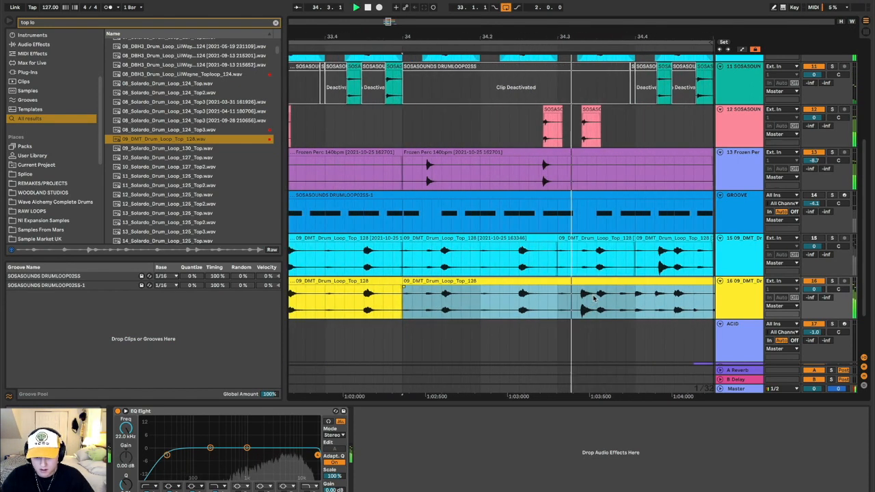
scroll(594, 299, up, 3)
click(538, 300)
scroll(538, 301, up, 4)
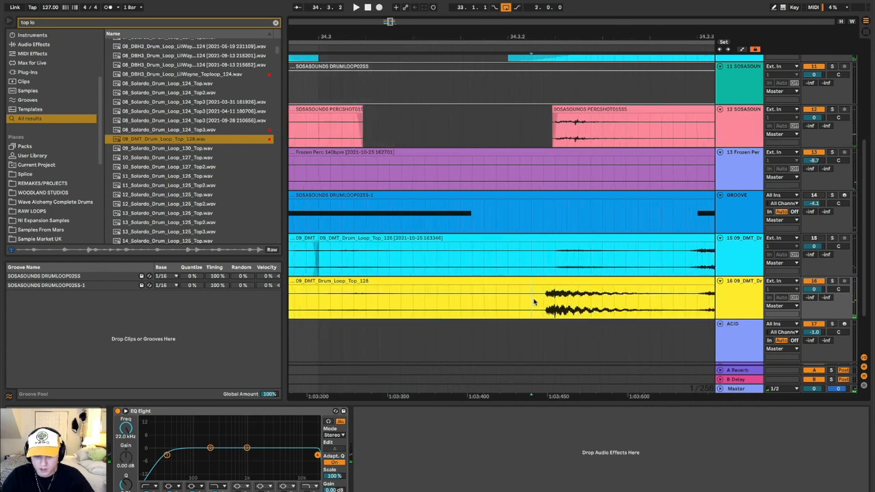
scroll(581, 137, down, 10)
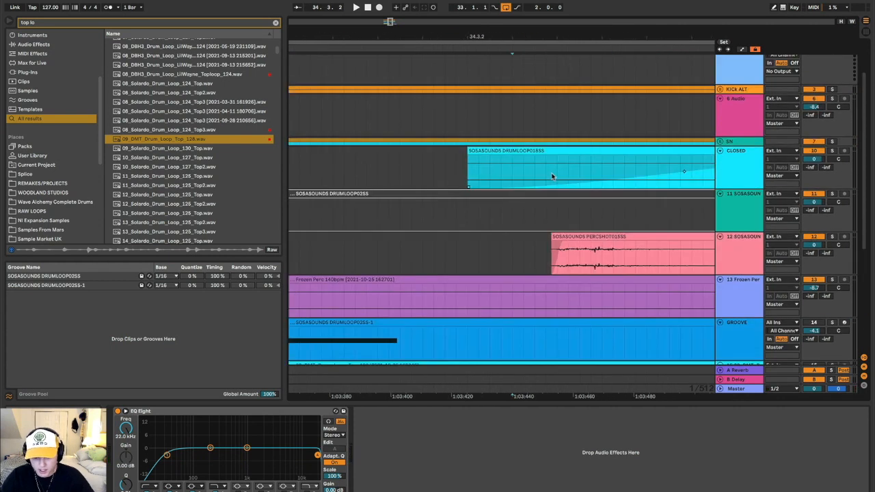
scroll(553, 176, down, 2)
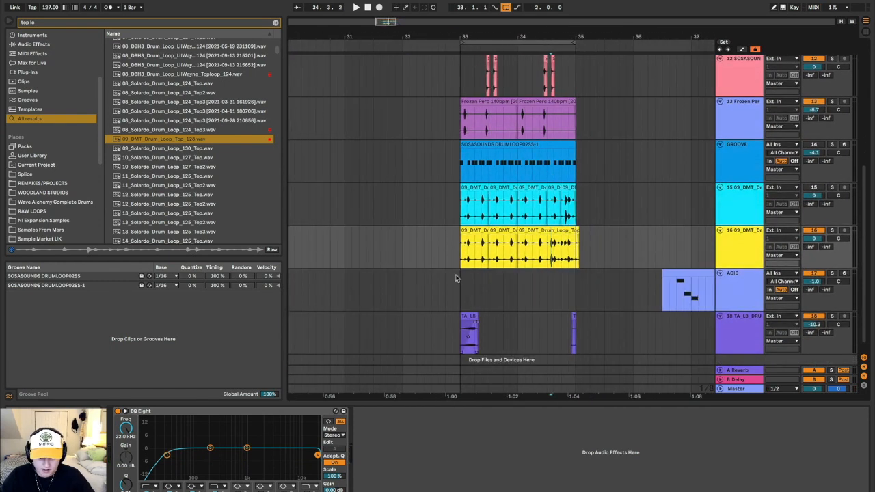
Delete the original loop's clips and their track, and unmute the warped top loop track
drag(453, 259, 608, 258)
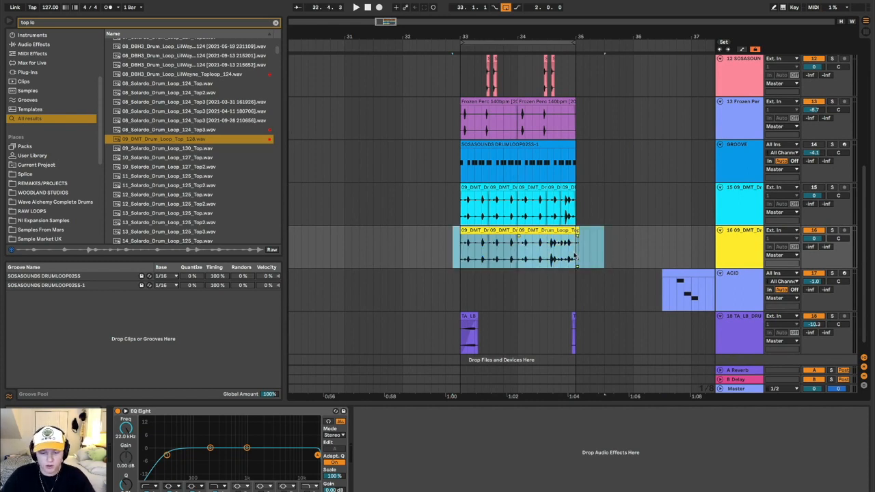
key(Delete)
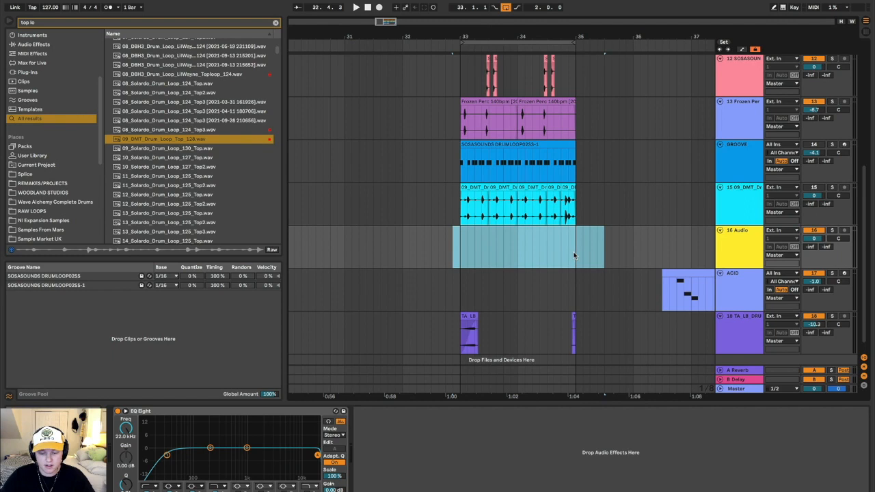
click(727, 250)
key(Delete)
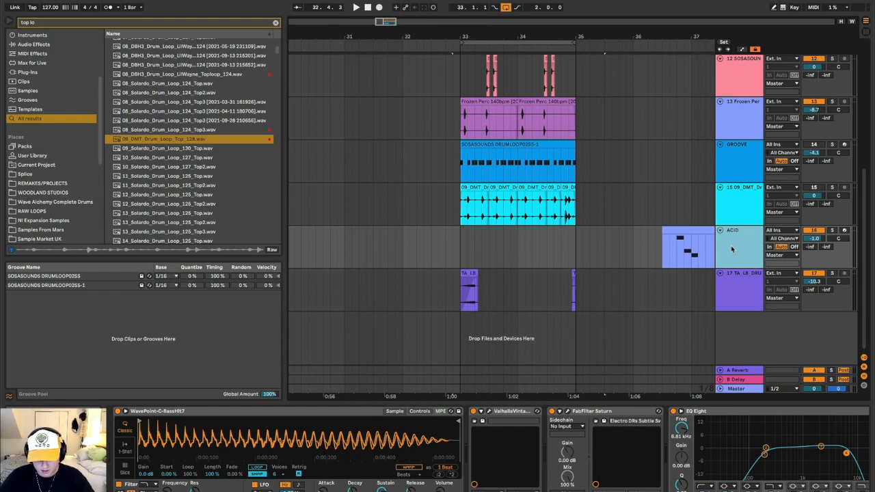
key(space)
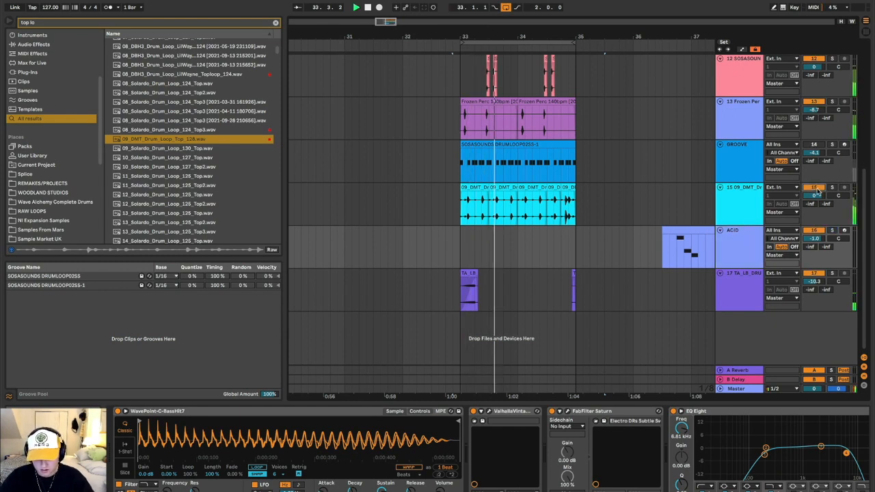
Set the top loop track's volume to -9.3 dB and raise its EQ Eight low cut to about 938 Hz
click(817, 197)
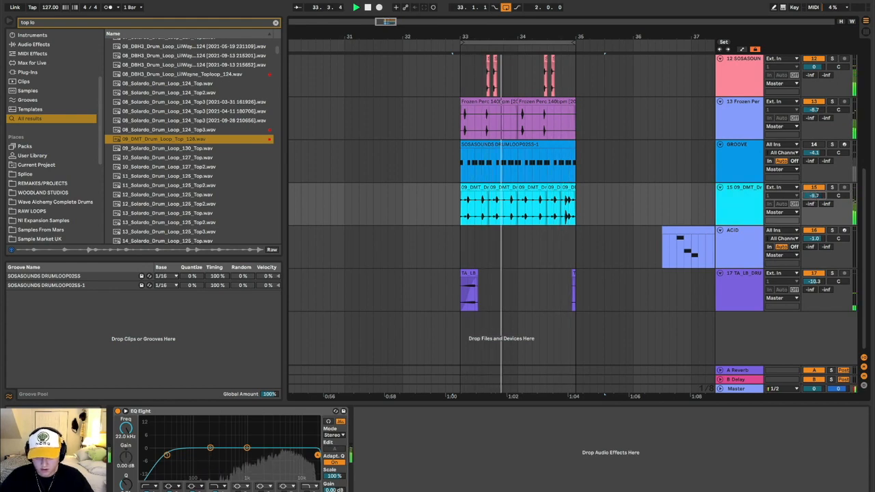
drag(166, 454, 247, 457)
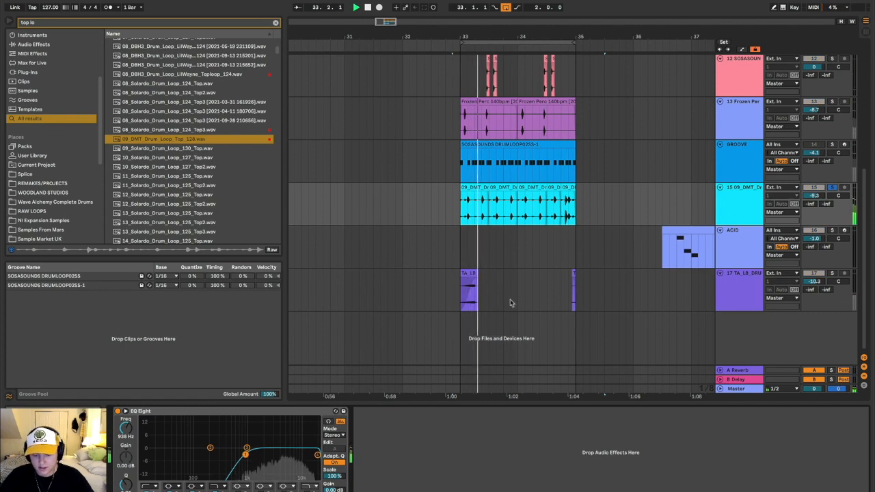
key(space)
Delete the top loop clips from 33 to 34.4, keeping only the final one-beat clip, and play the section with all tracks
click(481, 199)
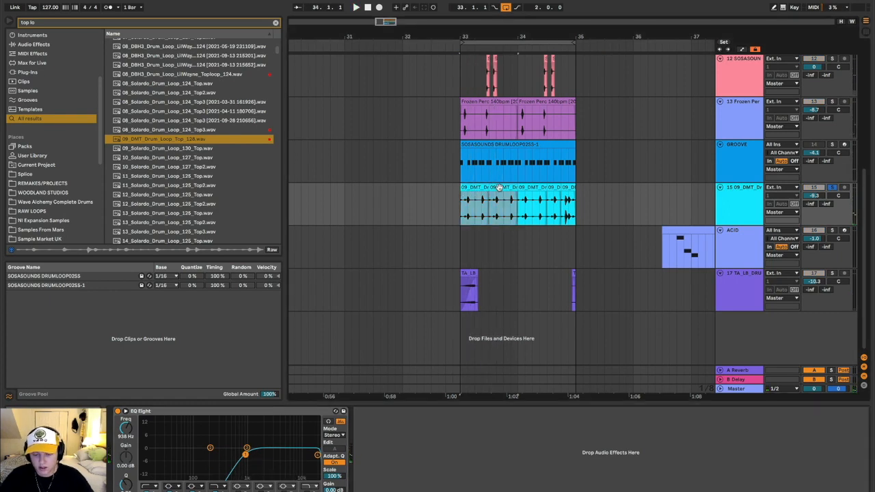
ctrl+scroll(525, 213, up, 3)
click(537, 190)
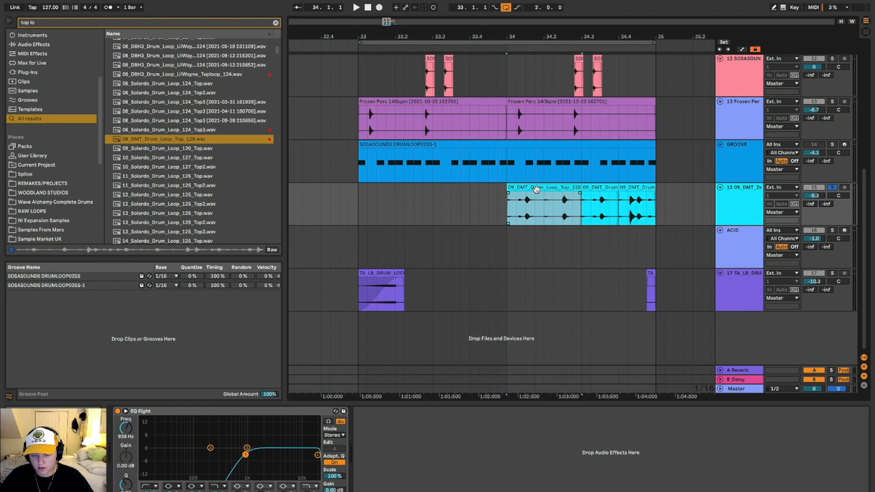
key(Delete)
click(629, 203)
key(space)
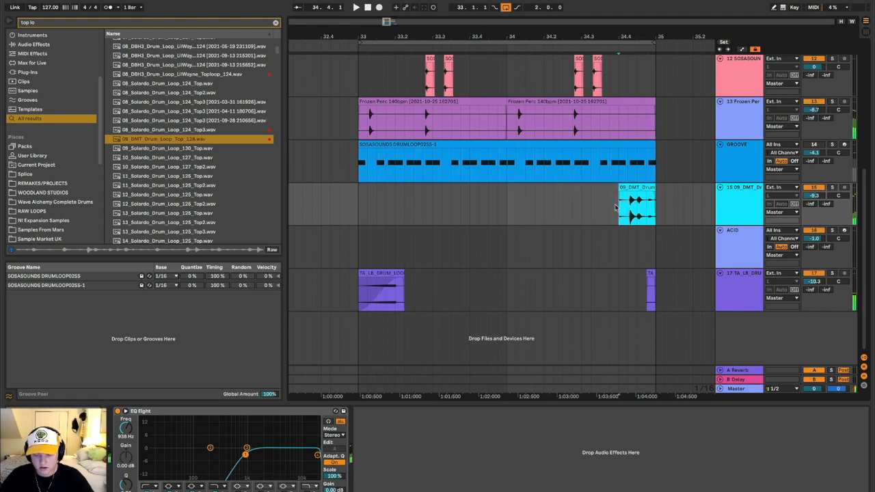
Restore the deleted top loop clips from 34 to 34.4 and lower the track's EQ Eight low cut to about 116 Hz
key(space)
key(ctrl+z)
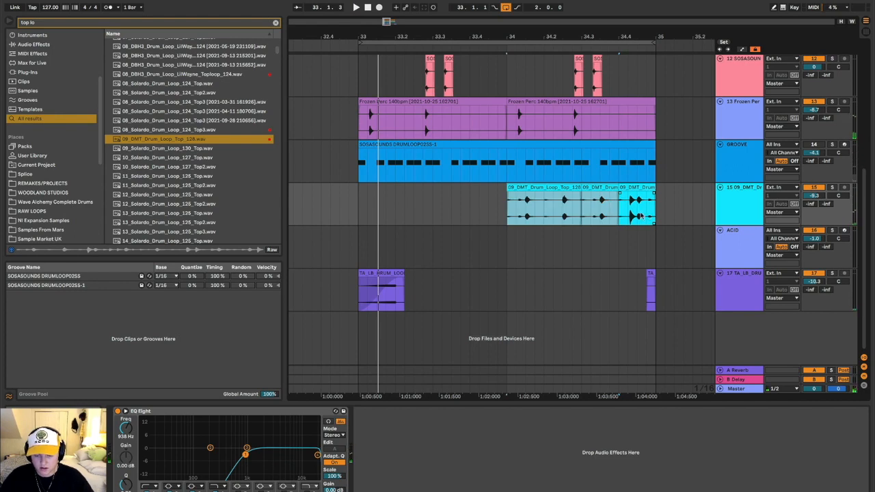
key(space)
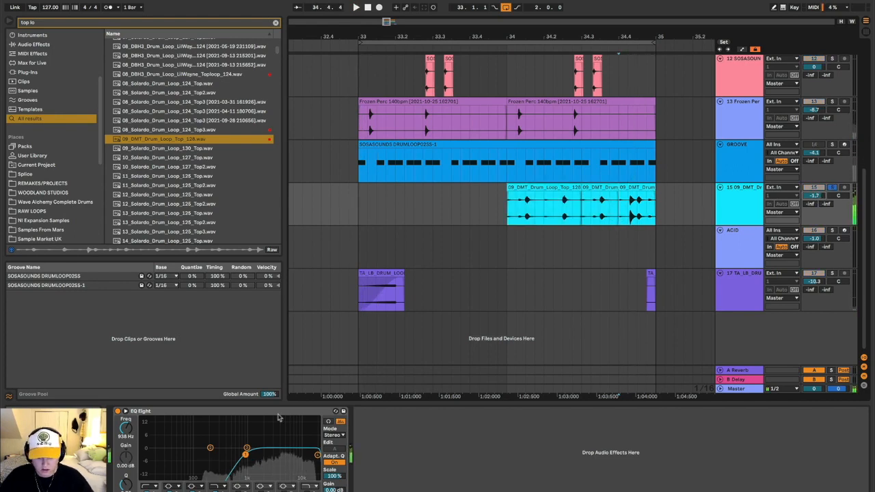
drag(248, 456, 197, 454)
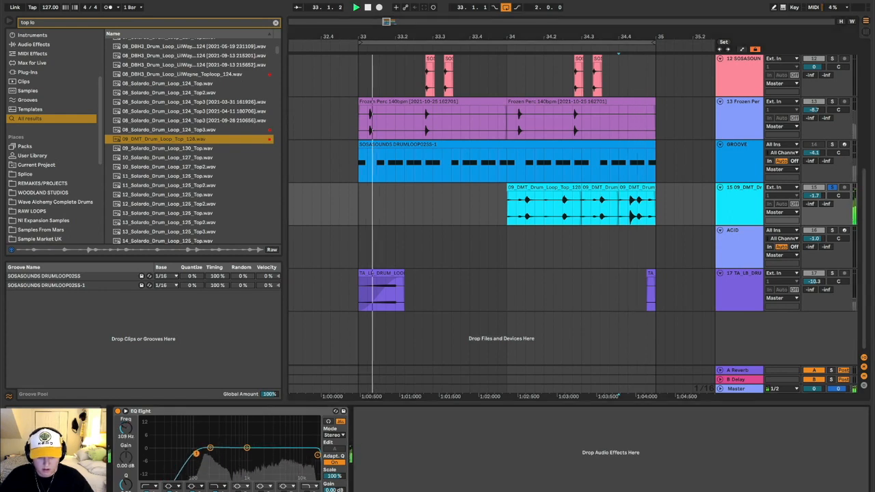
Delete the two top loop clips between 34 and 34.4 and check the remaining one-beat clip's hits during playback
click(530, 185)
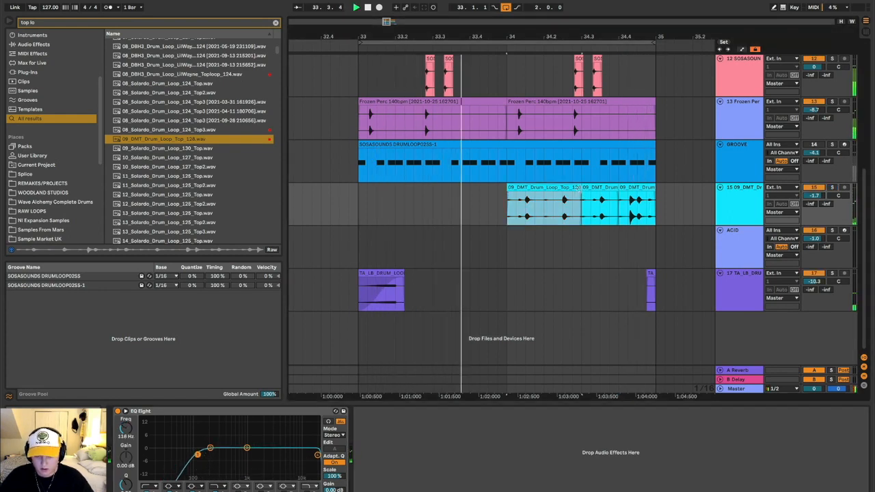
shift+click(592, 189)
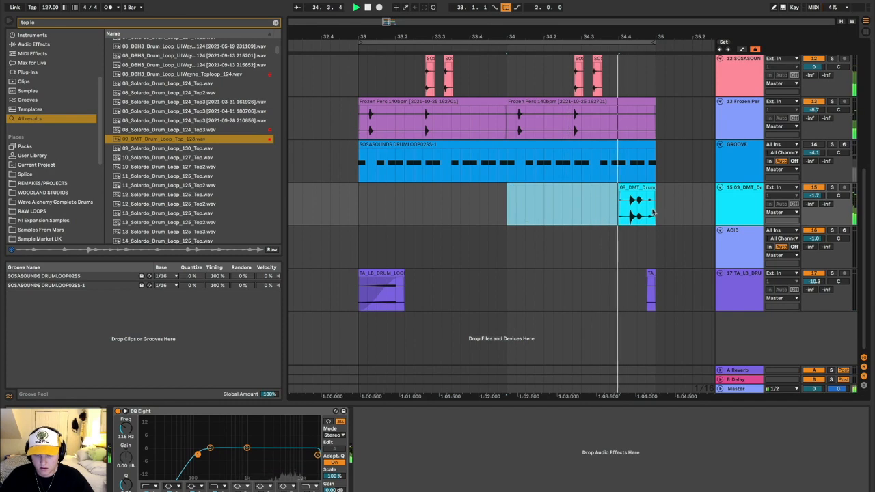
scroll(593, 198, up, 3)
drag(613, 208, 643, 208)
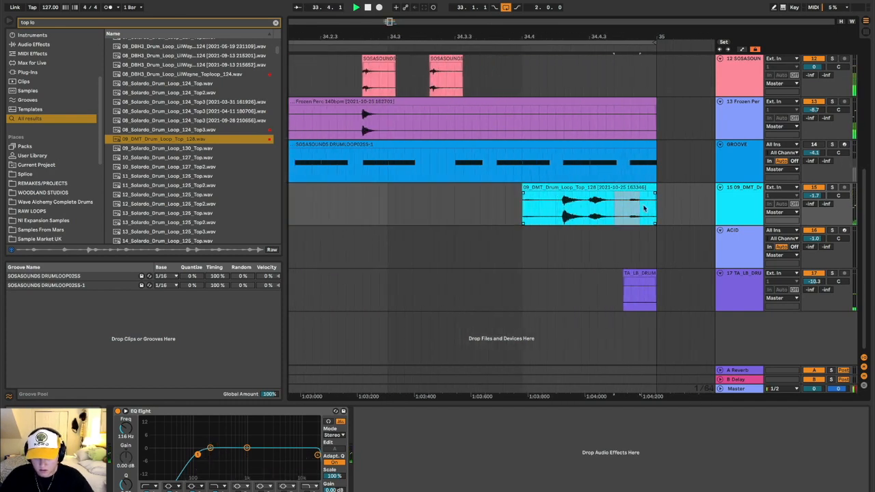
drag(522, 205, 555, 205)
scroll(610, 218, down, 5)
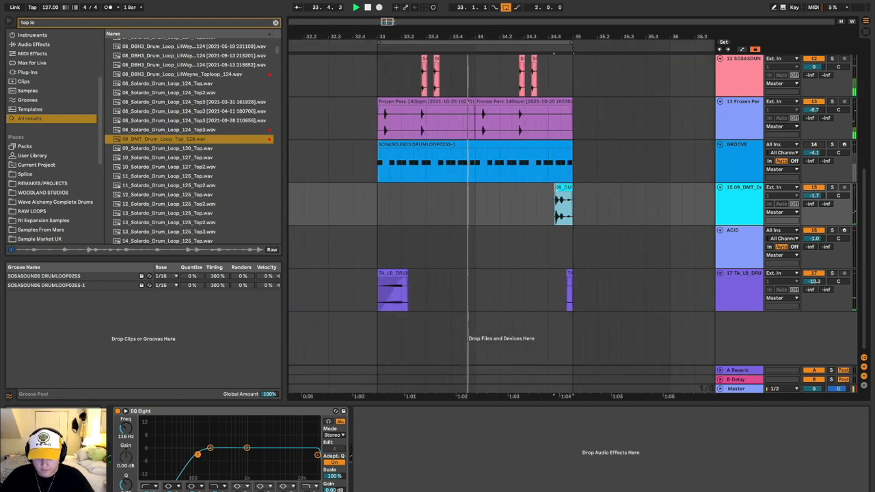
scroll(610, 218, up, 3)
key(space)
Move the top loop track directly above the GROOVE track and select tracks 12 to 14 together
click(748, 233)
key(ctrl+Down)
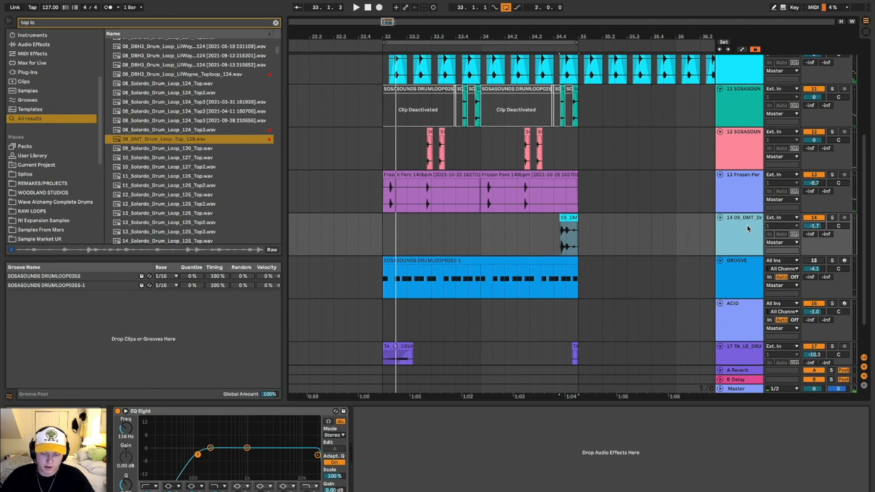
shift+click(742, 154)
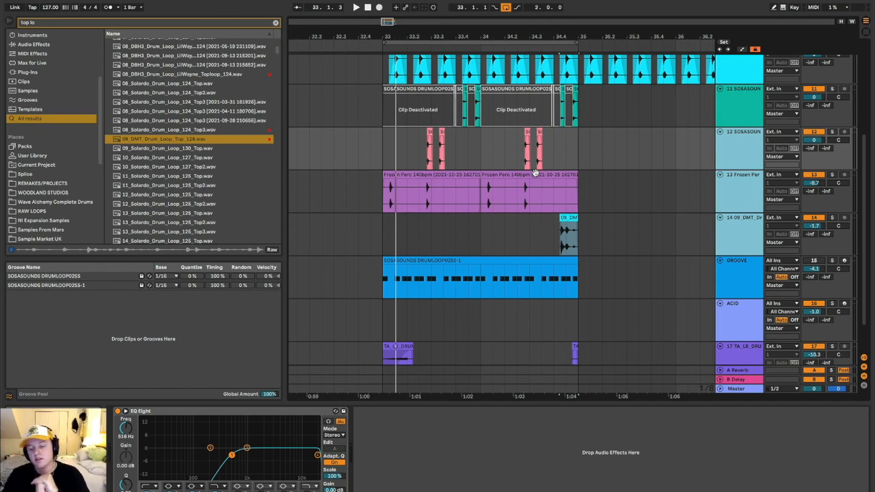
scroll(535, 173, down, 1)
scroll(536, 177, up, 2)
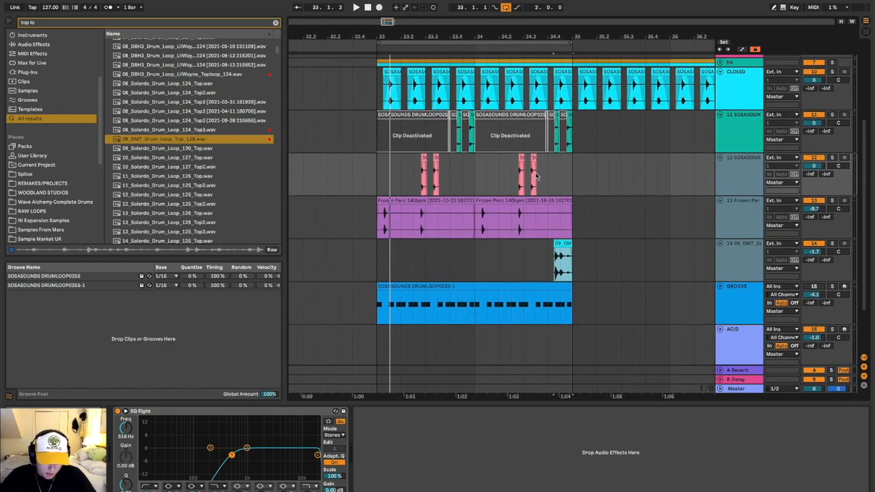